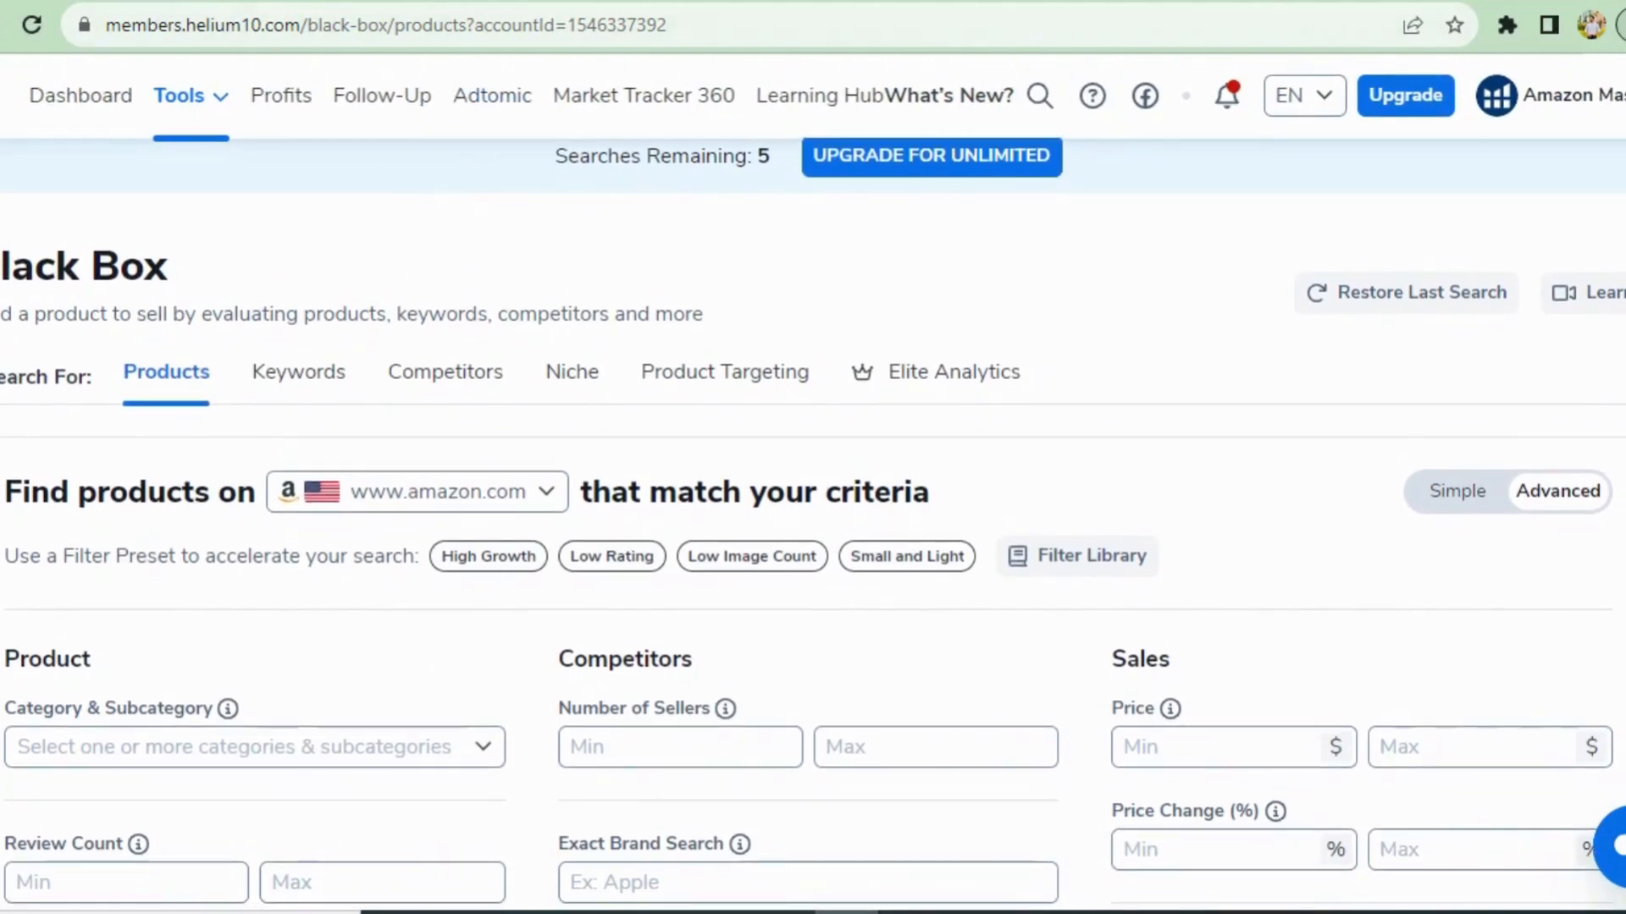
Step: Search Google for "helium 10 chrome extension" in a new tab and look for its Chrome Web Store page
{"action": "key", "text": "ctrl+t"}
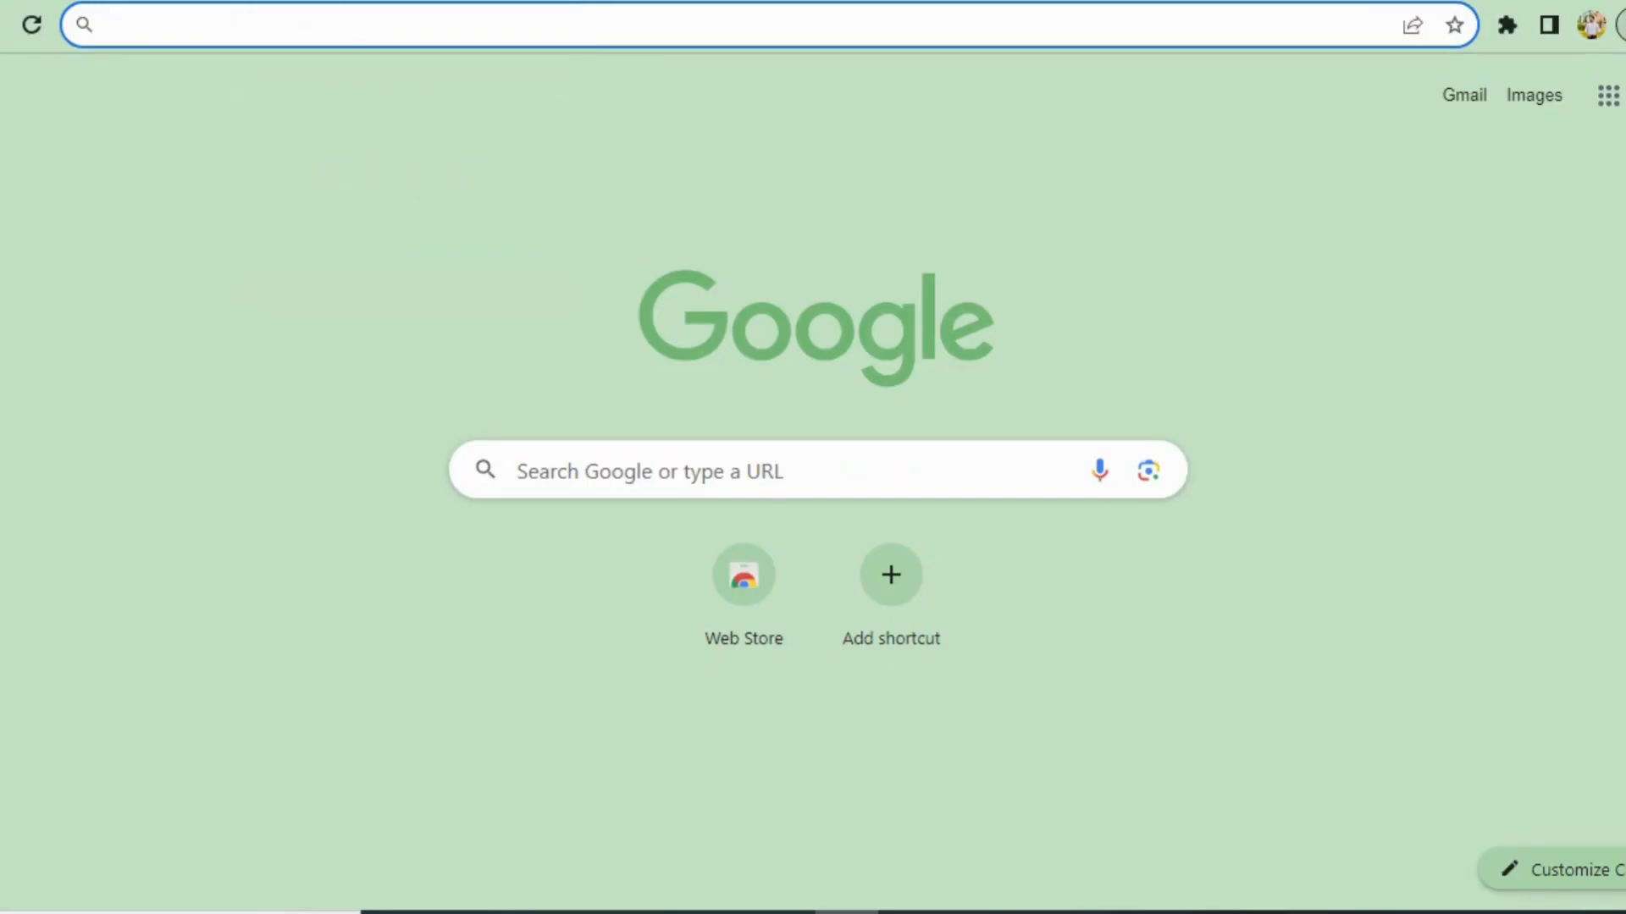
{"action": "type", "text": "Hel"}
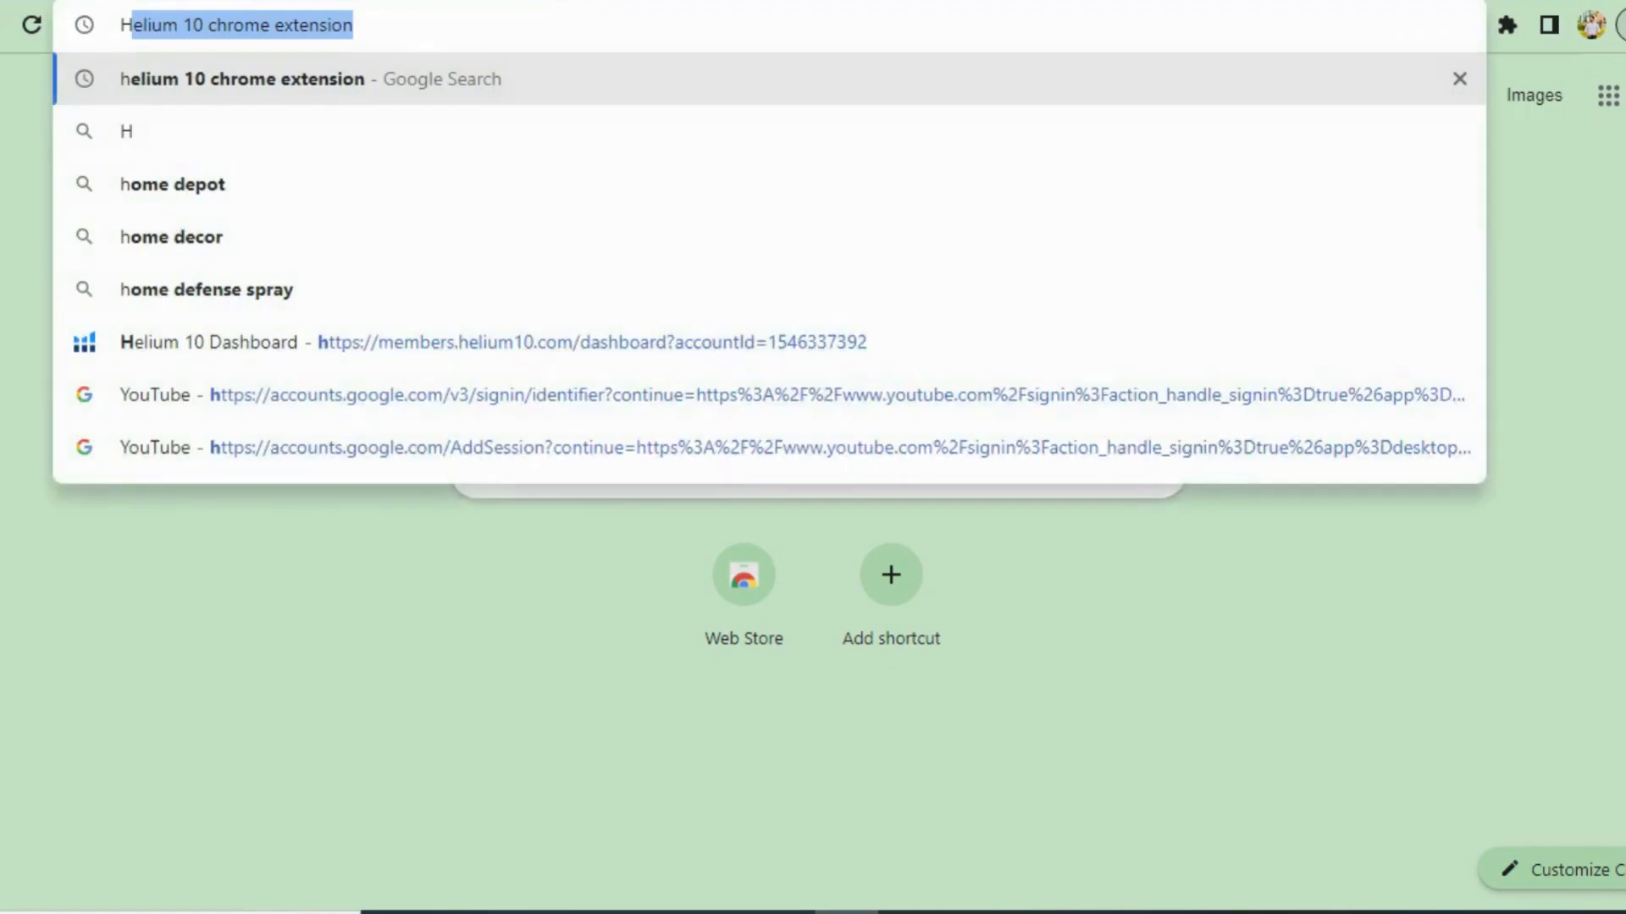
{"action": "type", "text": "ium"}
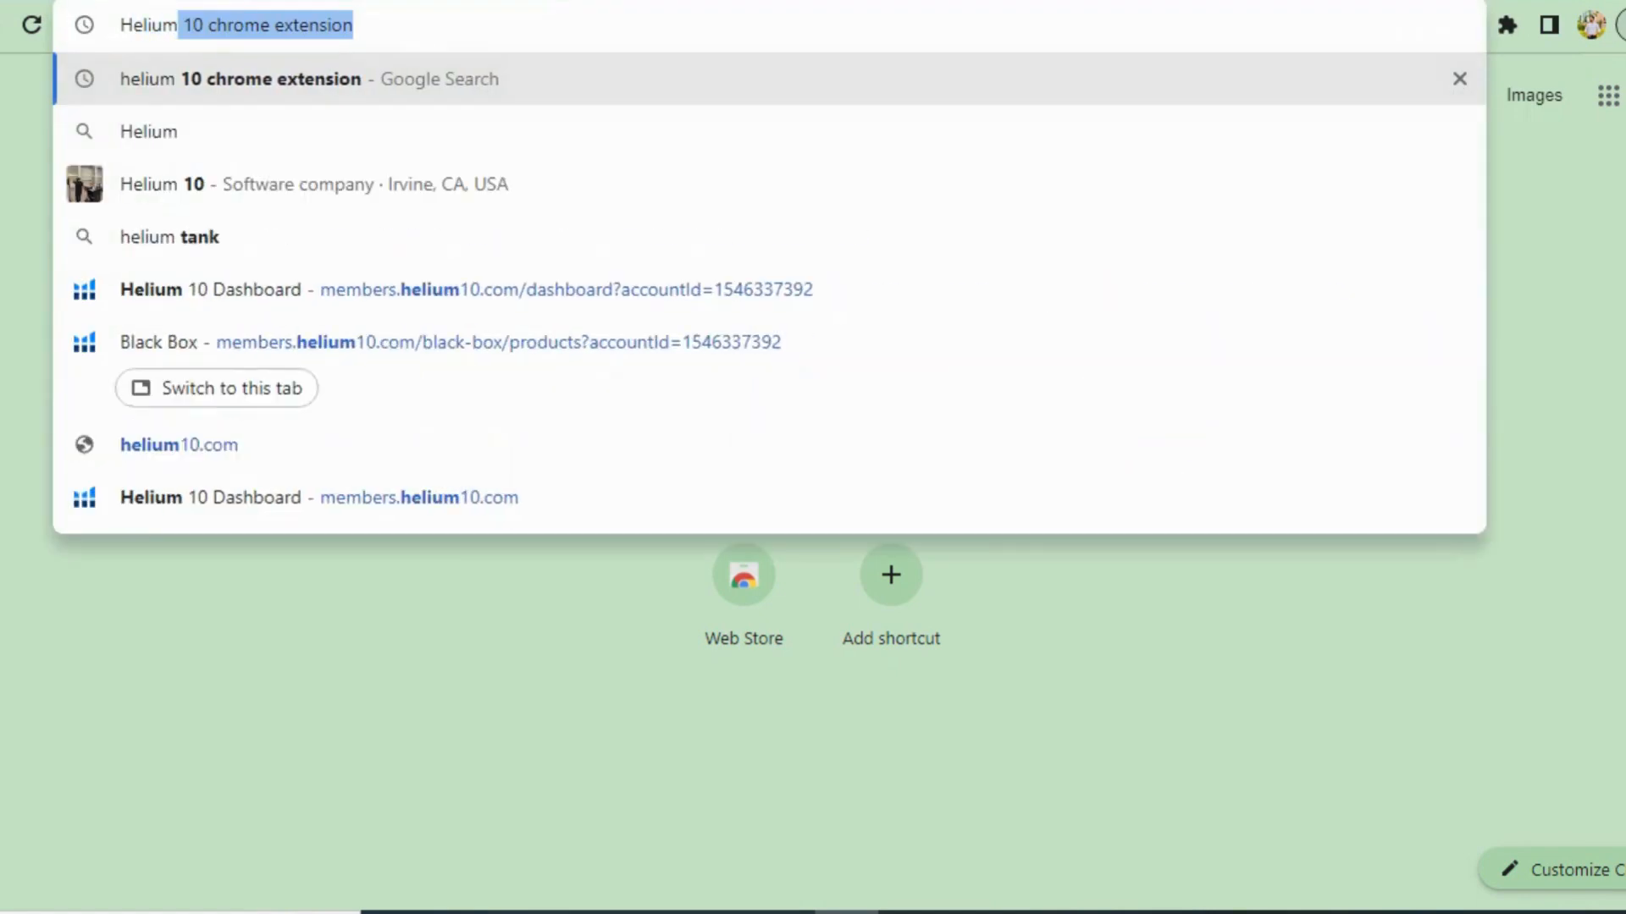
{"action": "type", "text": " 10 "}
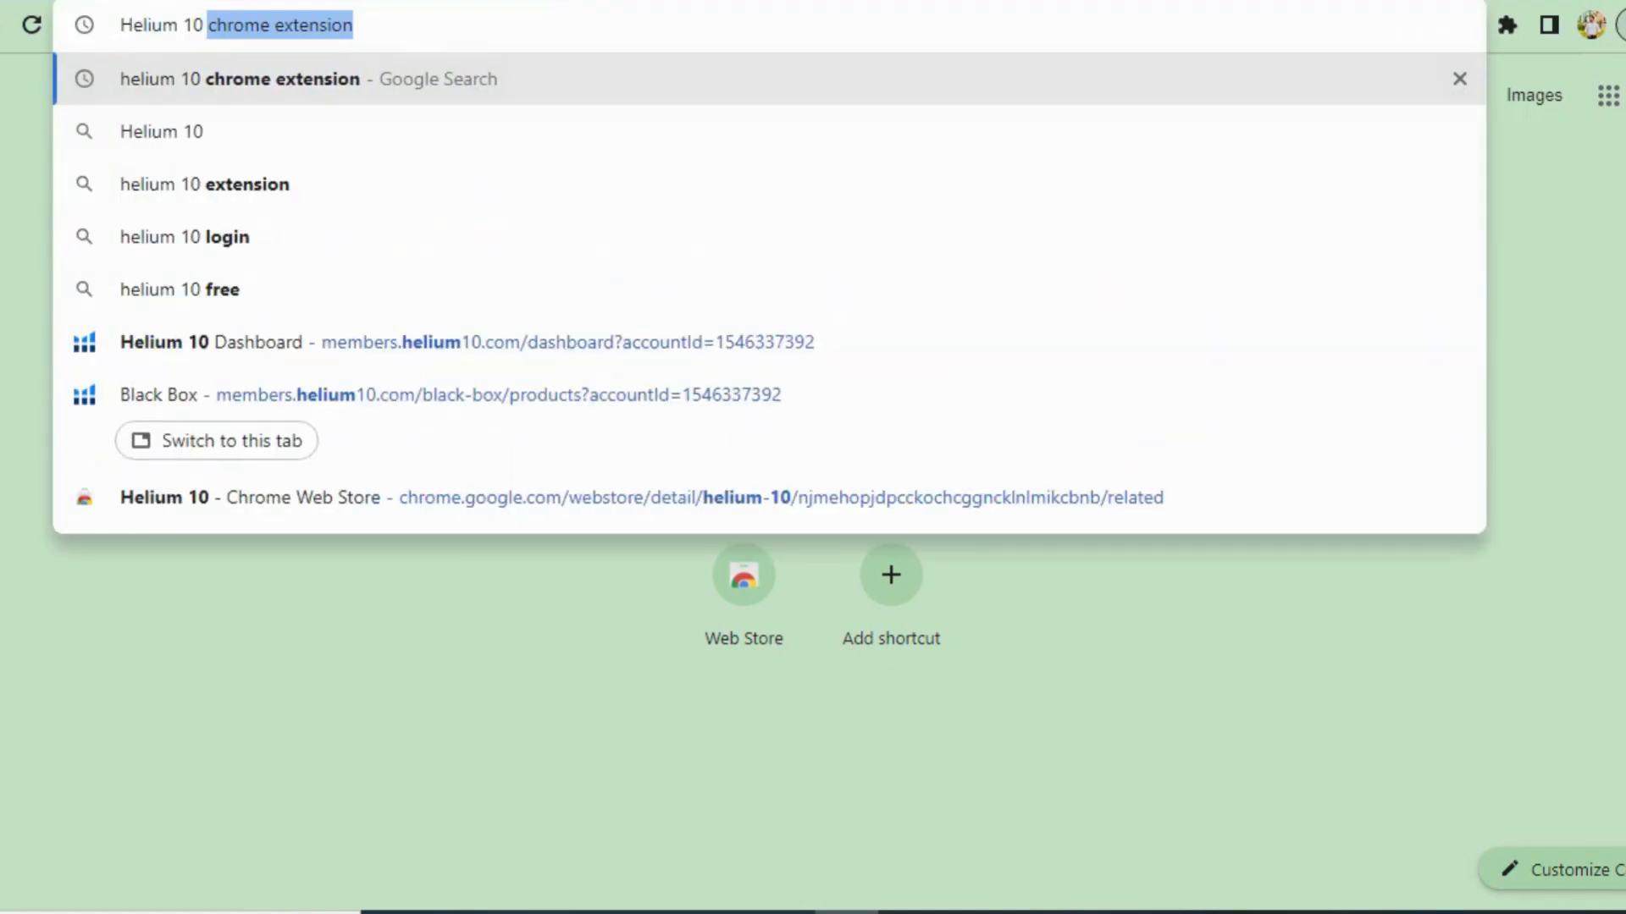
{"action": "type", "text": "Chrome "}
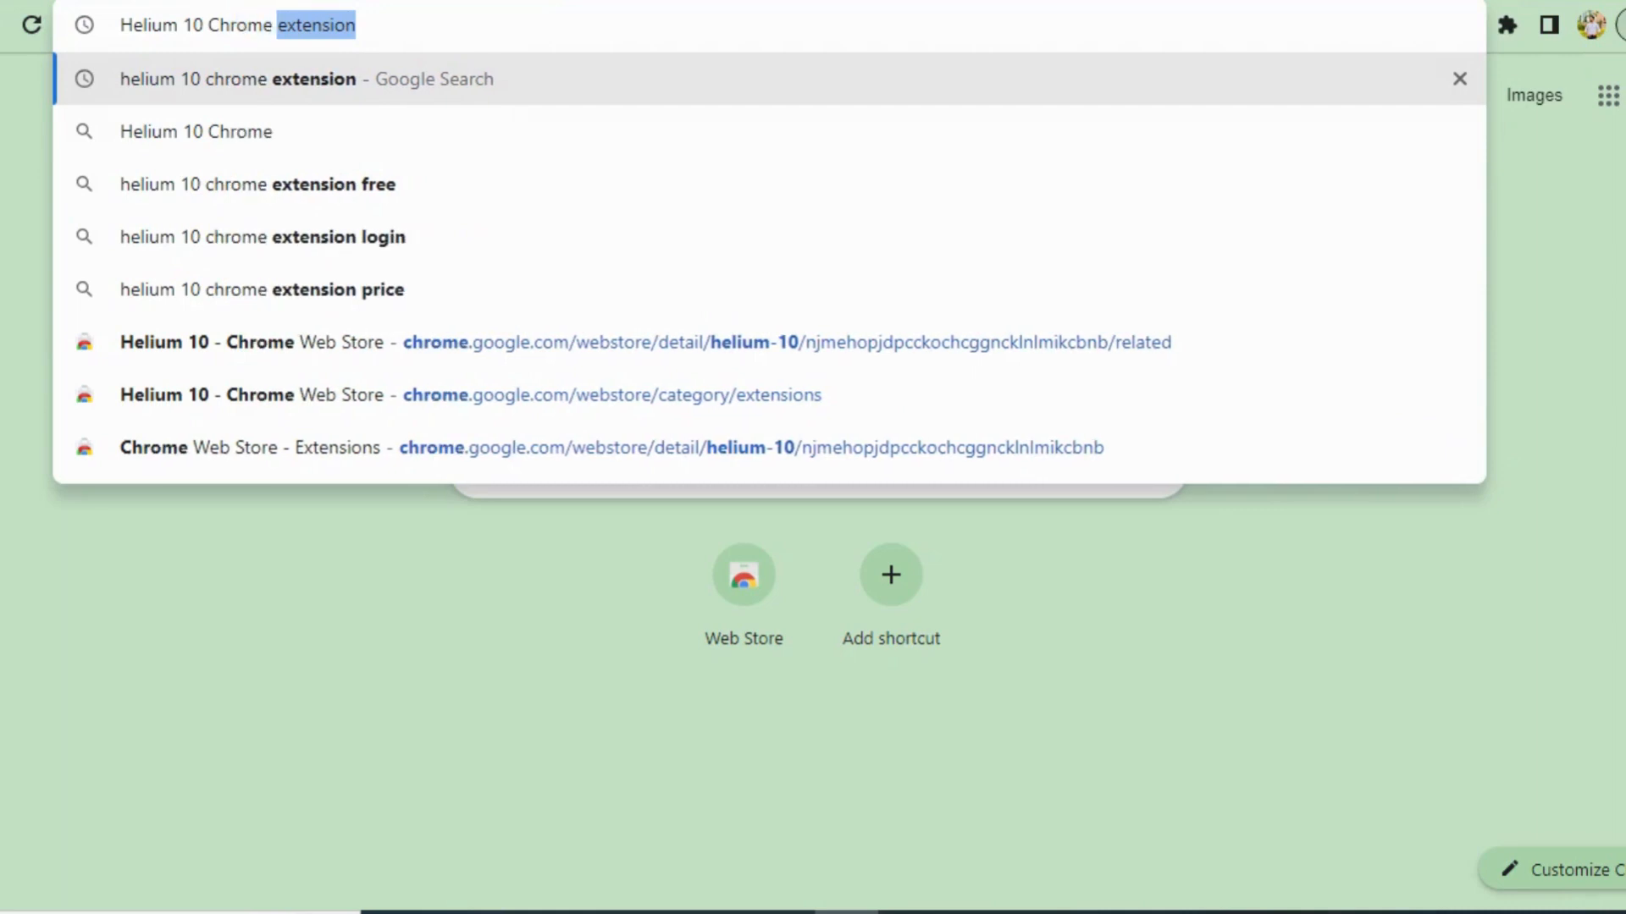
{"action": "type", "text": "Extesio"}
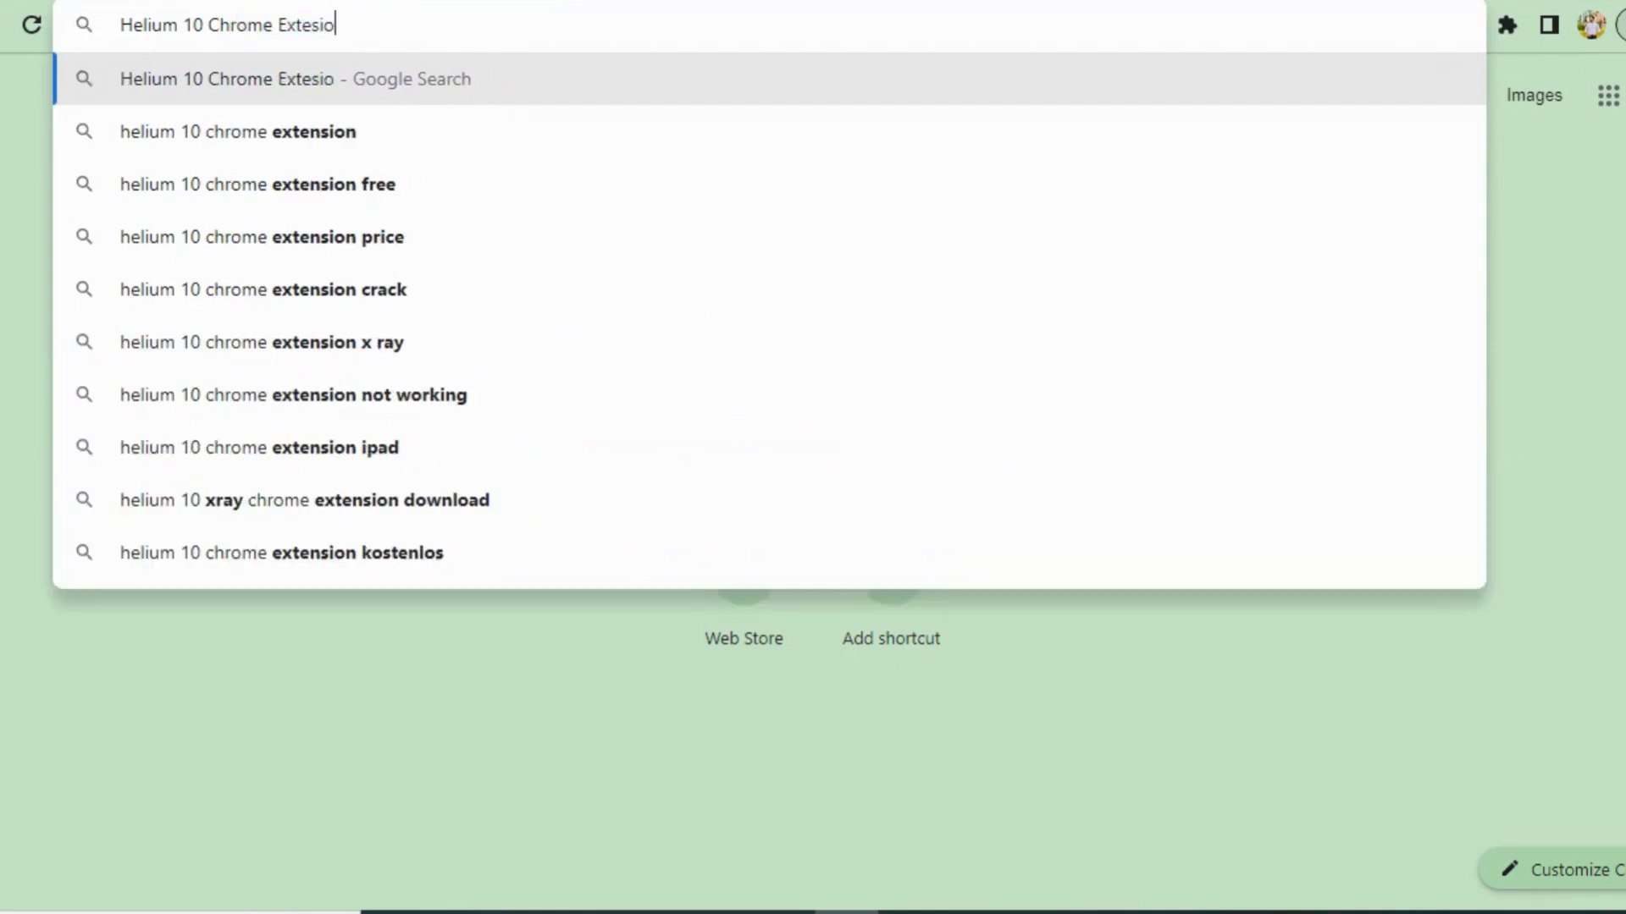
{"action": "left_click", "coordinate": [304, 158]}
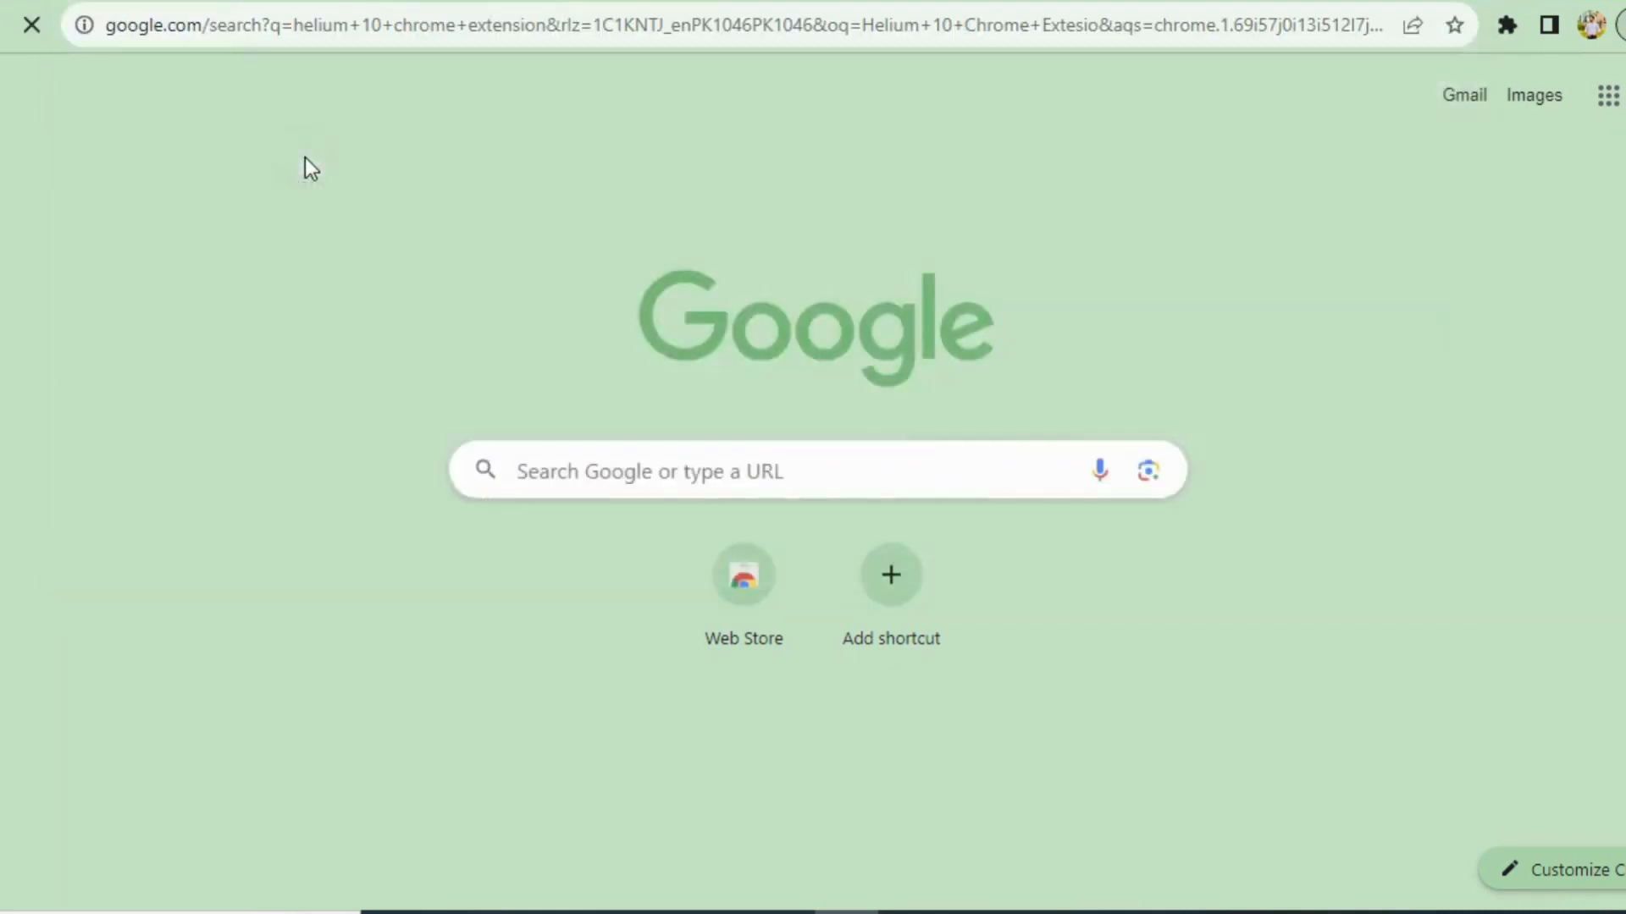
{"action": "scroll", "coordinate": [429, 267], "scroll_direction": "down", "scroll_amount": 4}
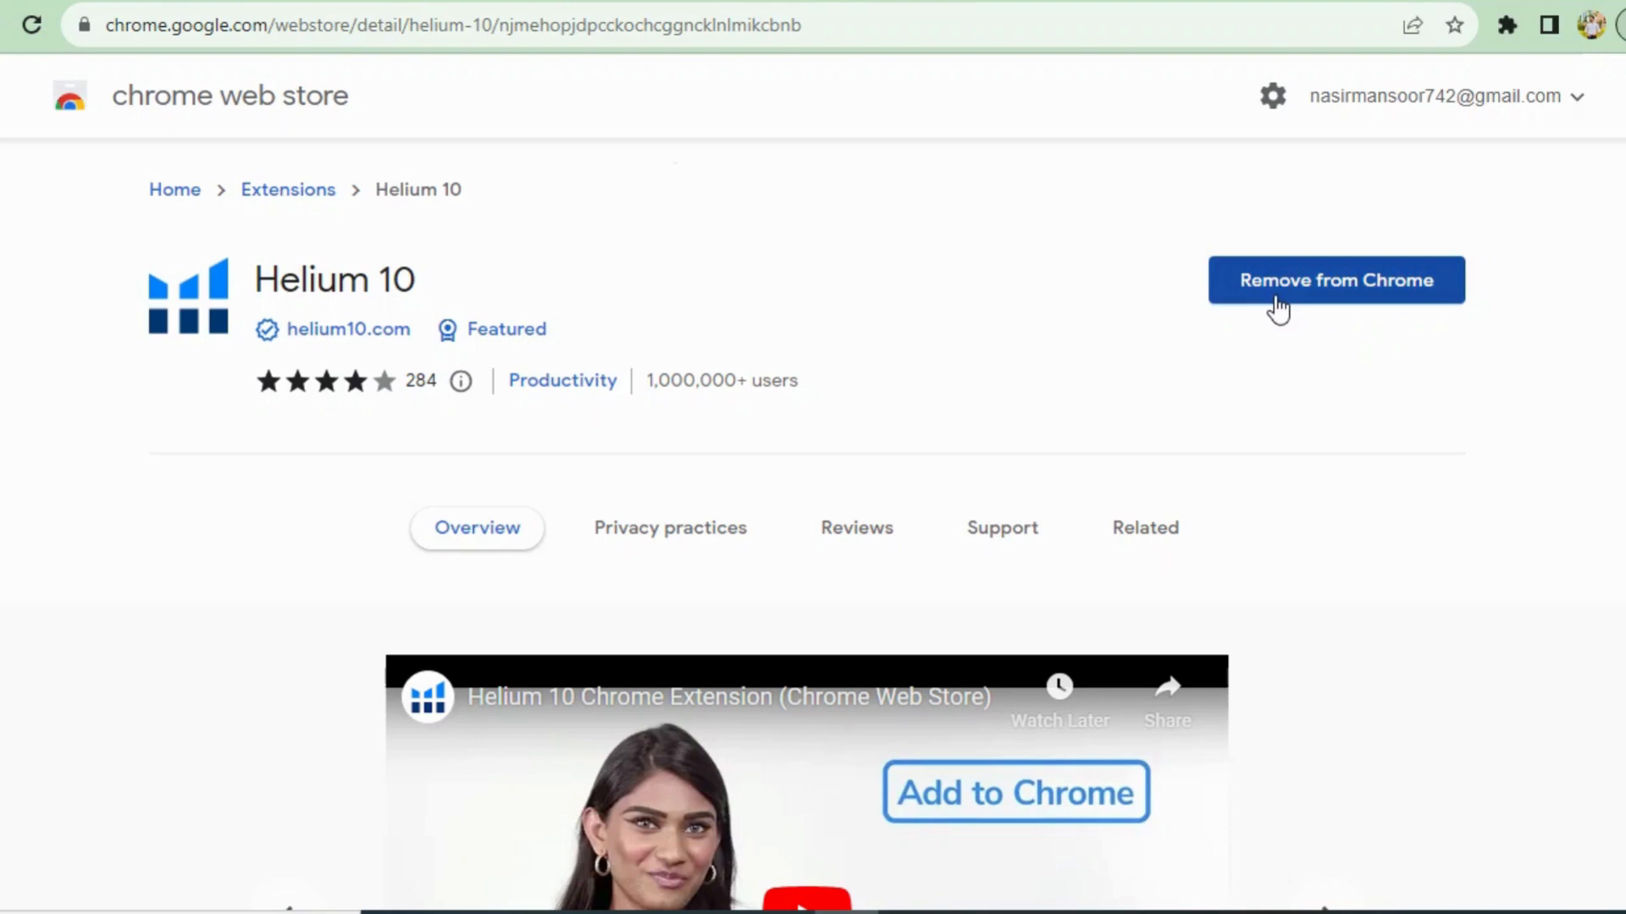
Step: Pin the installed Helium 10 extension to the browser toolbar
{"action": "left_click", "coordinate": [1514, 29]}
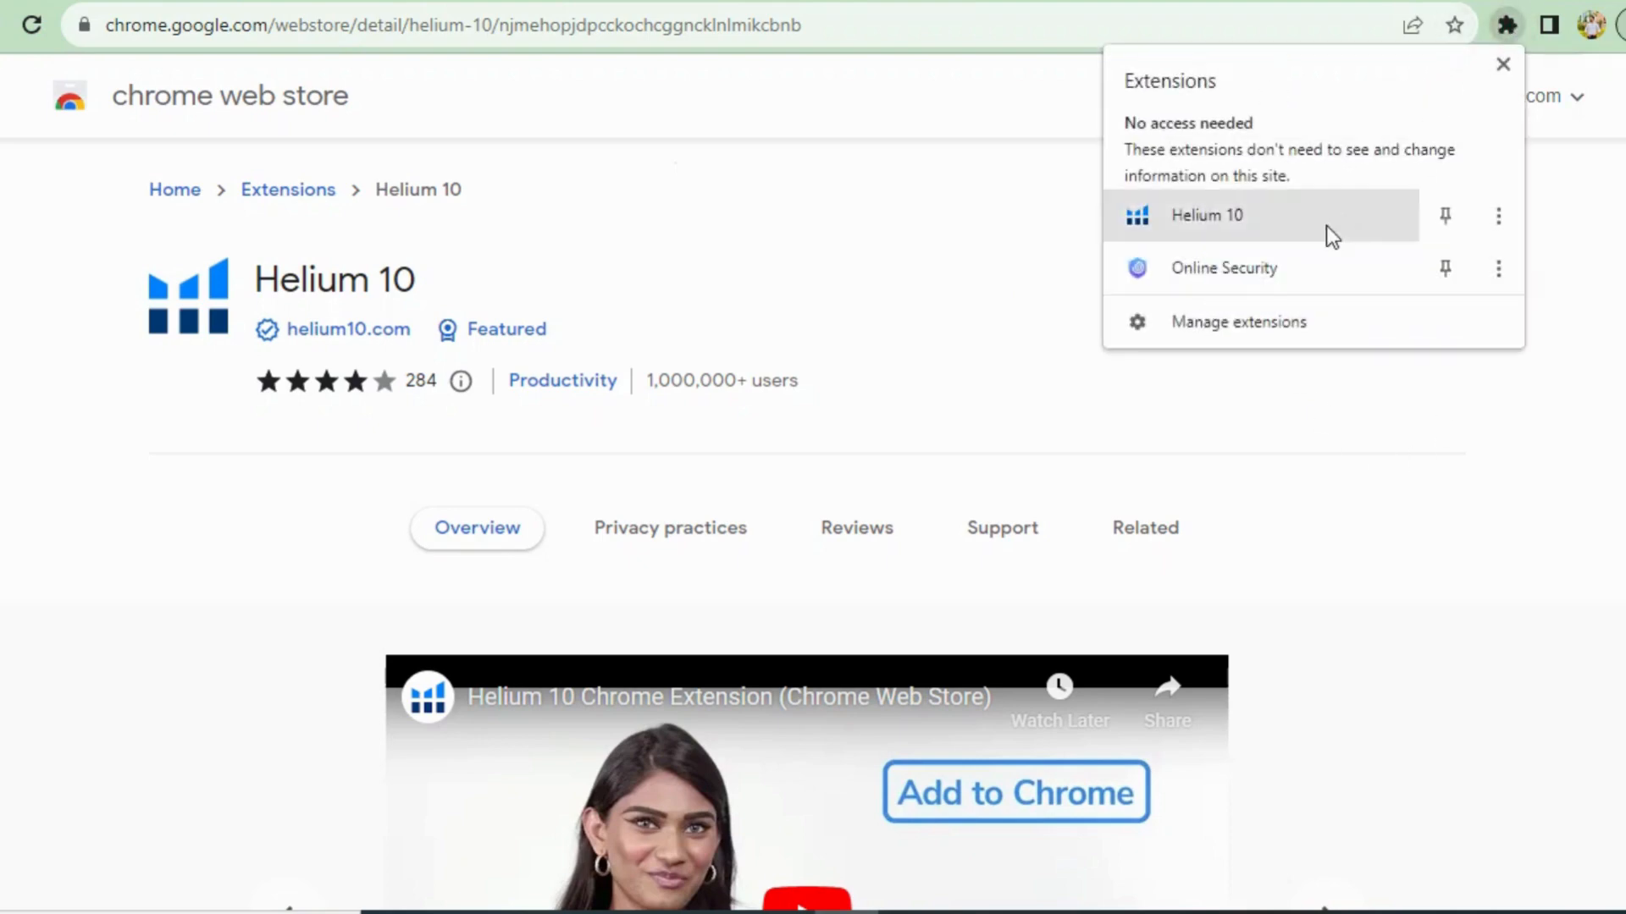
{"action": "left_click", "coordinate": [1446, 220]}
{"action": "left_click", "coordinate": [929, 226]}
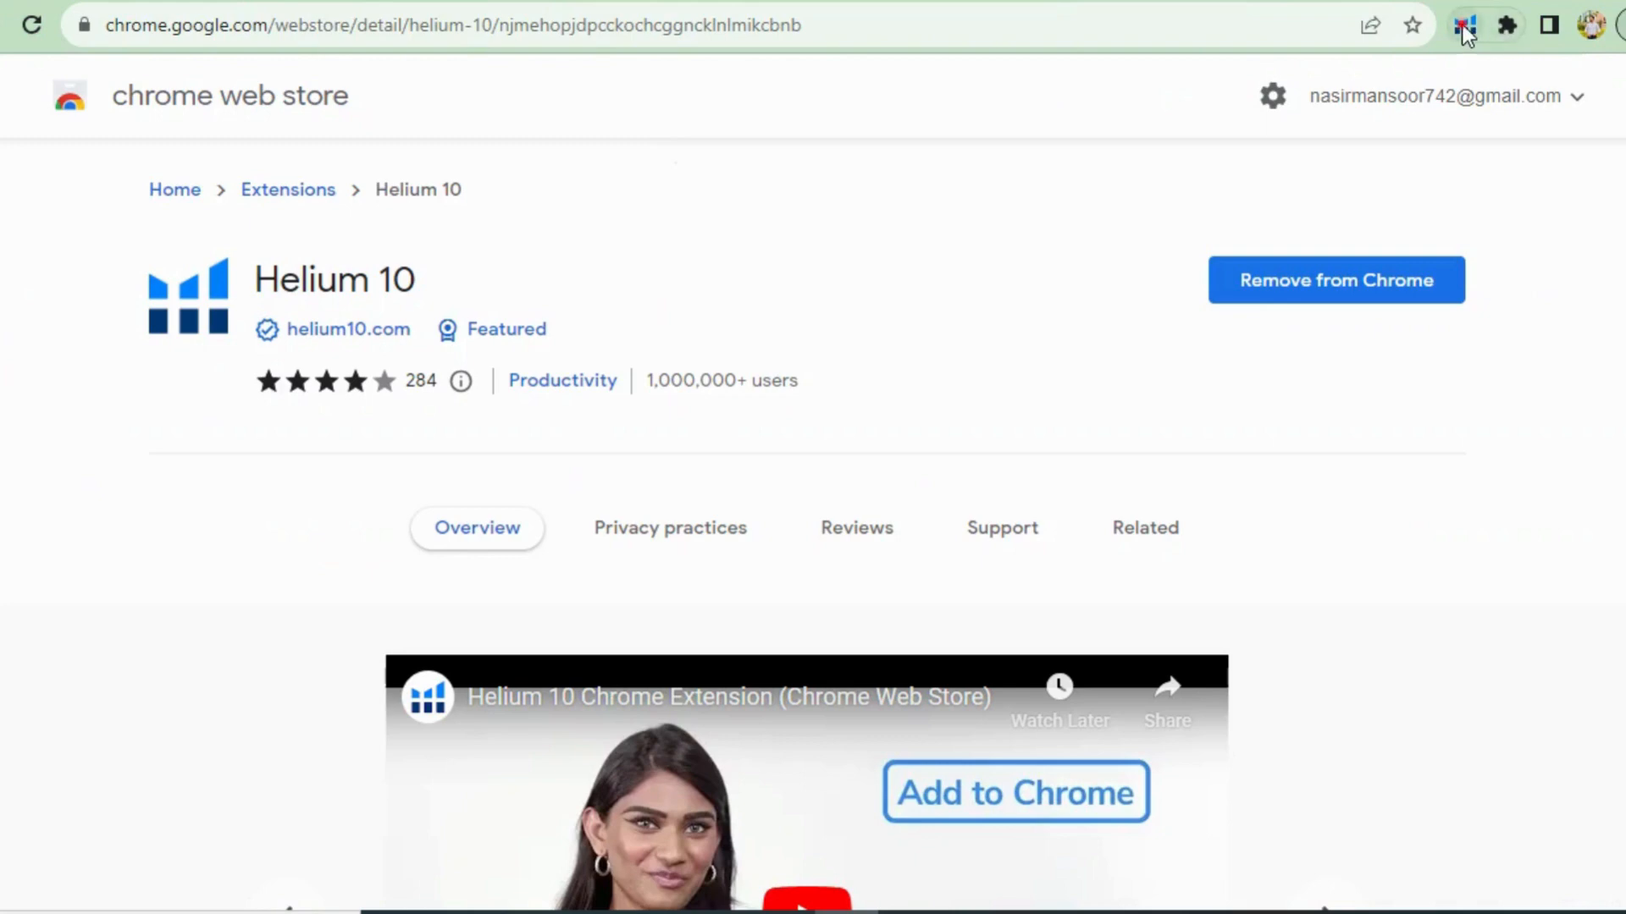
Step: Open the Helium 10 dashboard from the pinned extension and show its list of tools
{"action": "left_click", "coordinate": [1463, 25]}
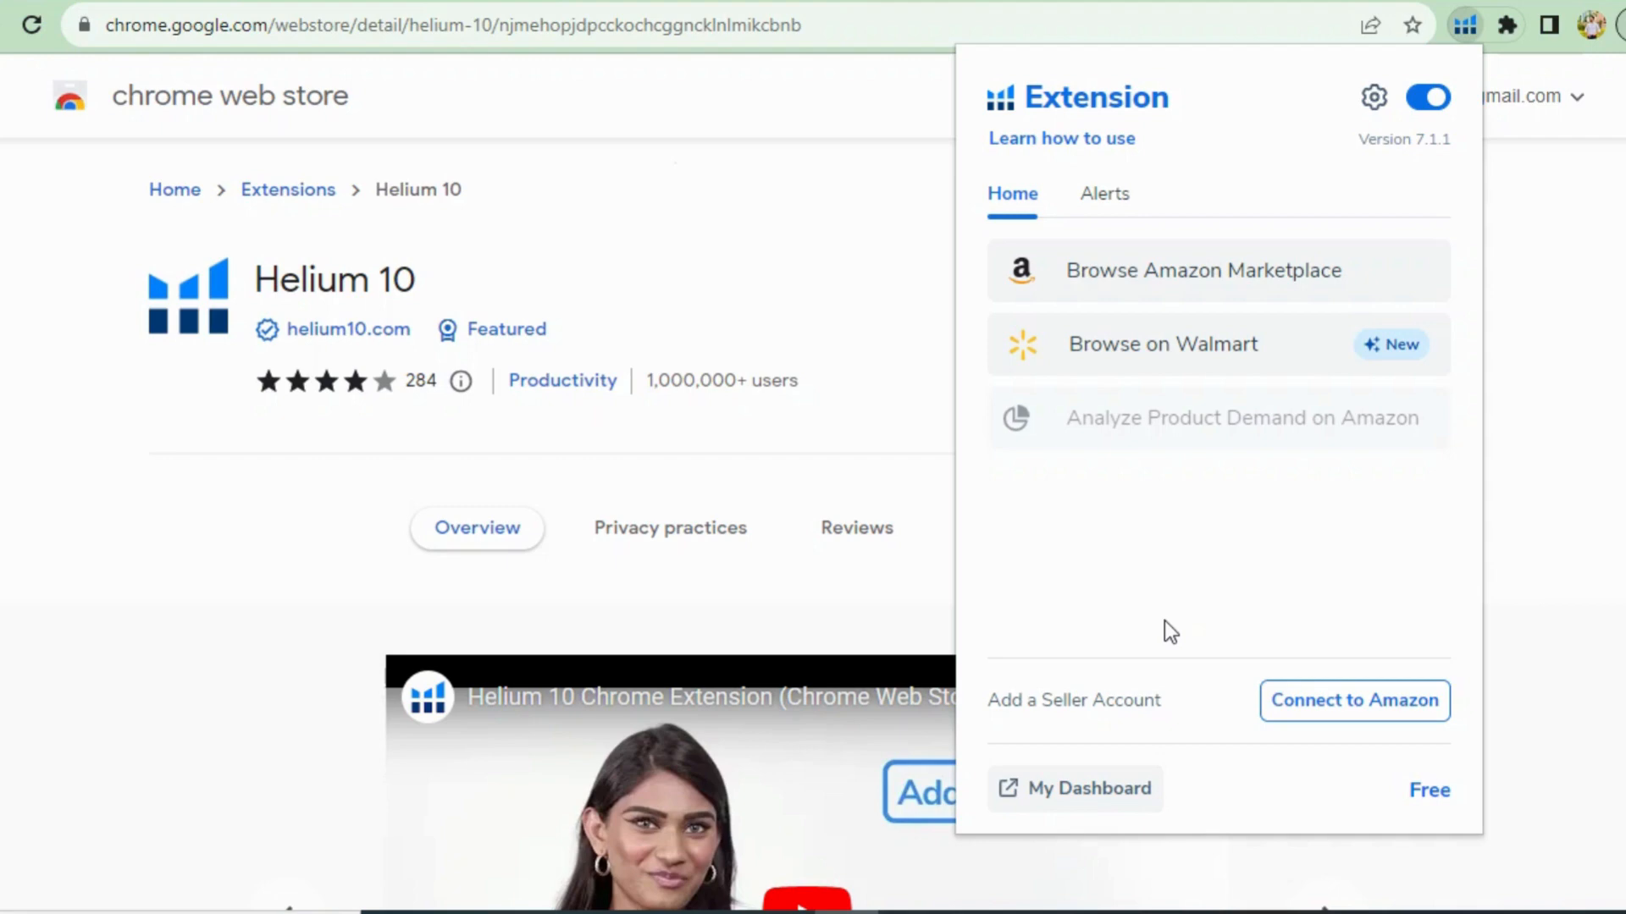
{"action": "left_click", "coordinate": [1079, 791]}
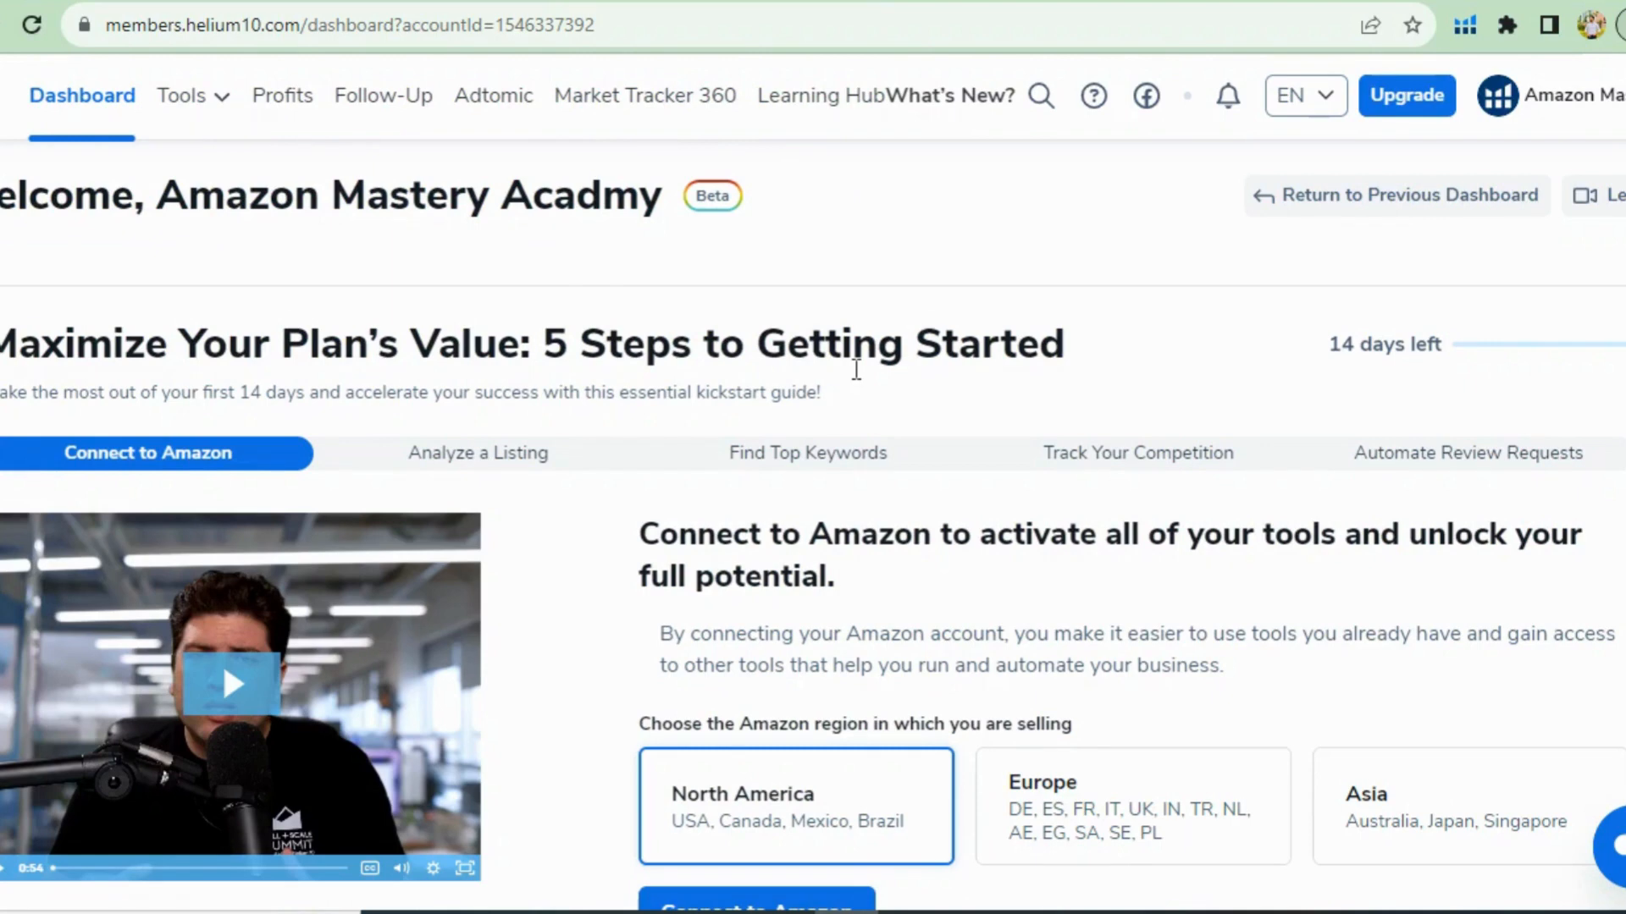
{"action": "left_click", "coordinate": [191, 99]}
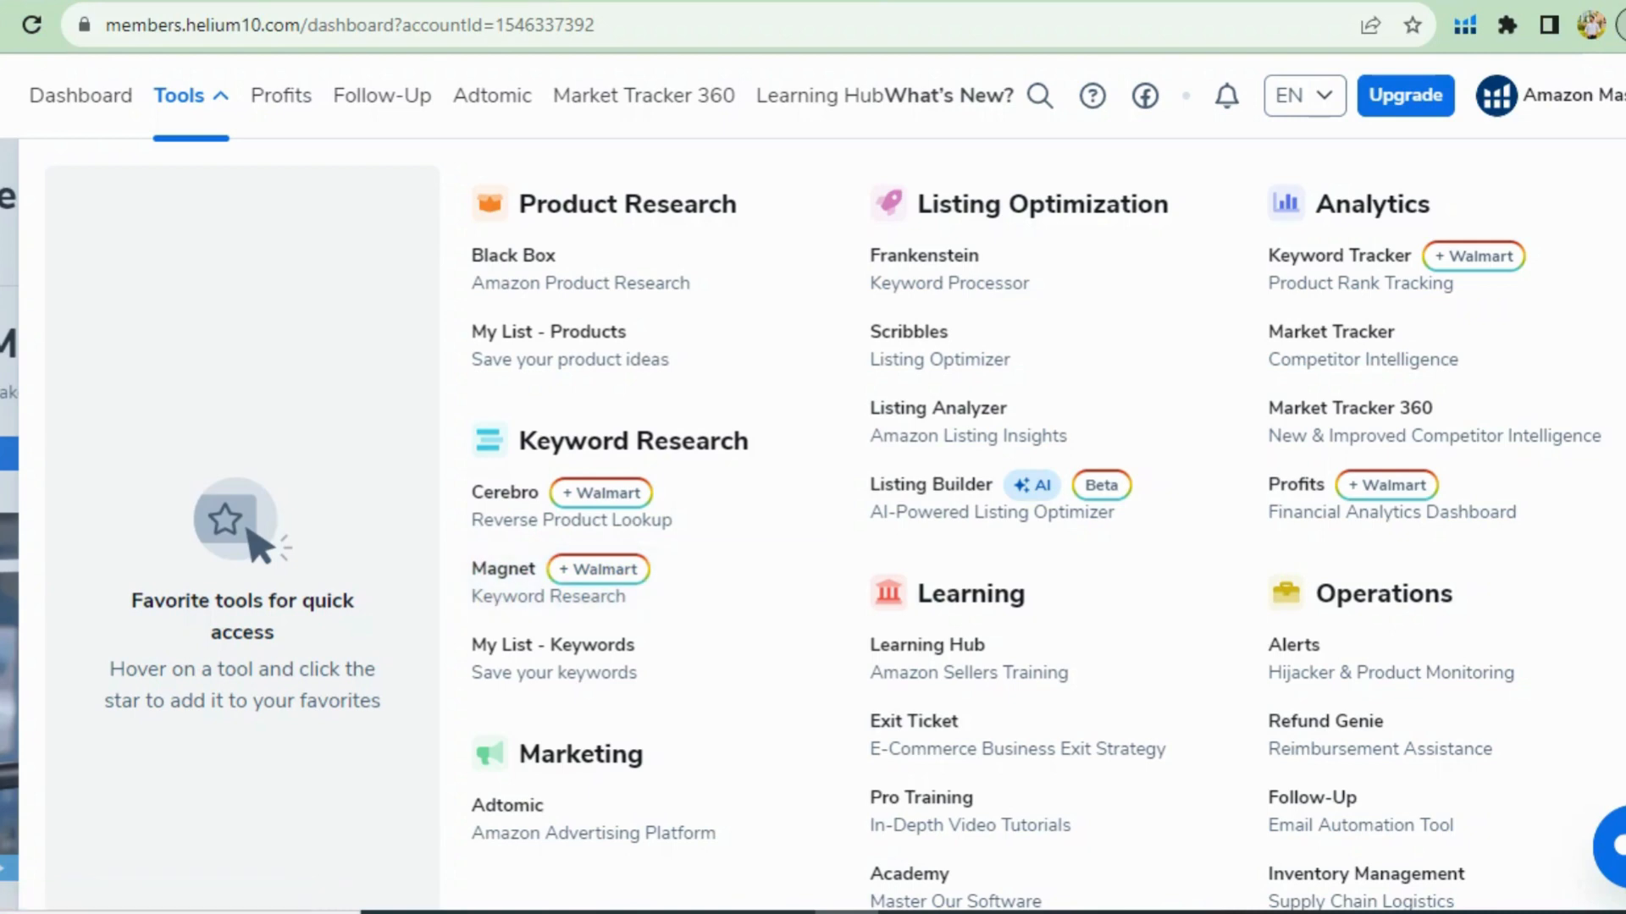
{"action": "key", "text": "ctrl+Tab"}
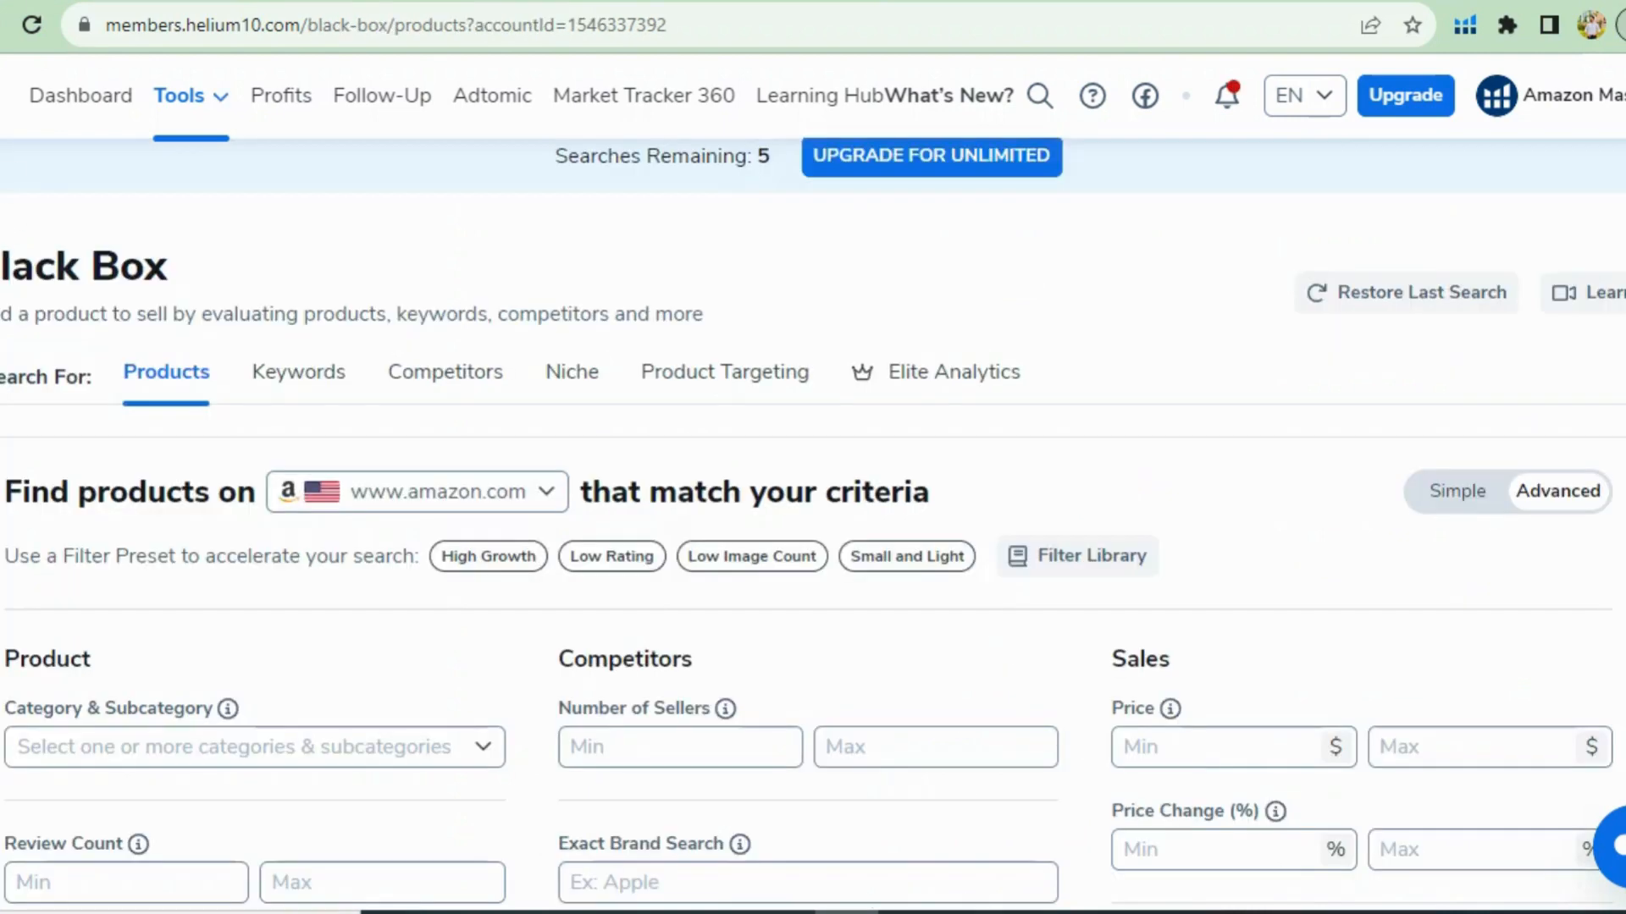
{"action": "key", "text": "ctrl+shift+Tab"}
{"action": "key", "text": "ctrl+Tab"}
{"action": "key", "text": "ctrl+shift+Tab"}
{"action": "left_click", "coordinate": [548, 493]}
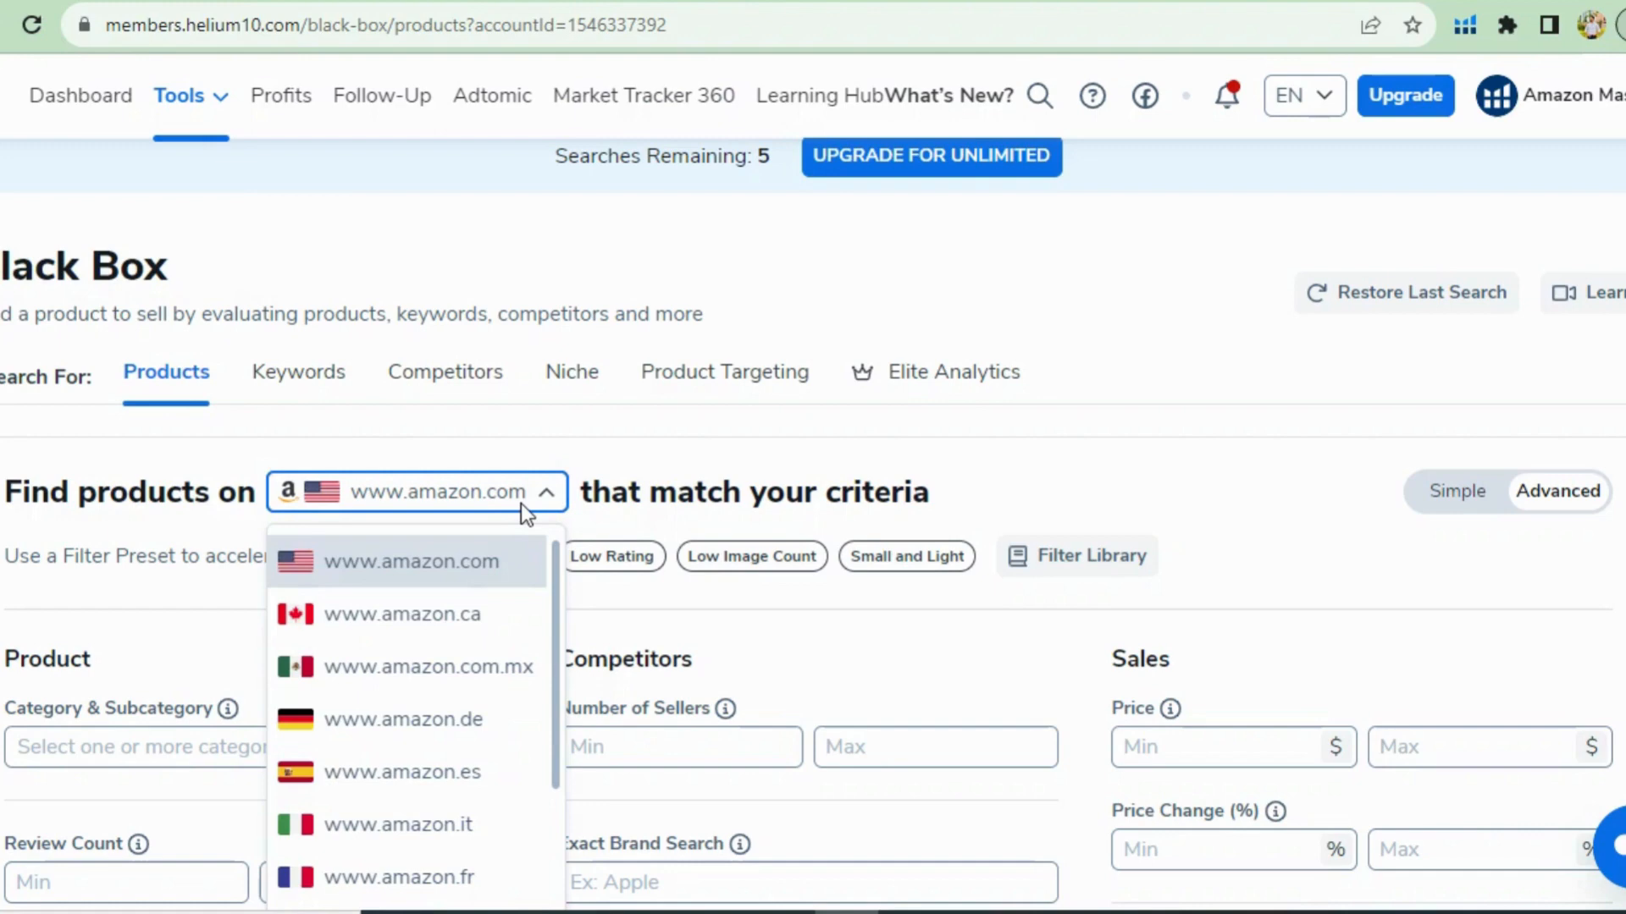
{"action": "left_click", "coordinate": [430, 489]}
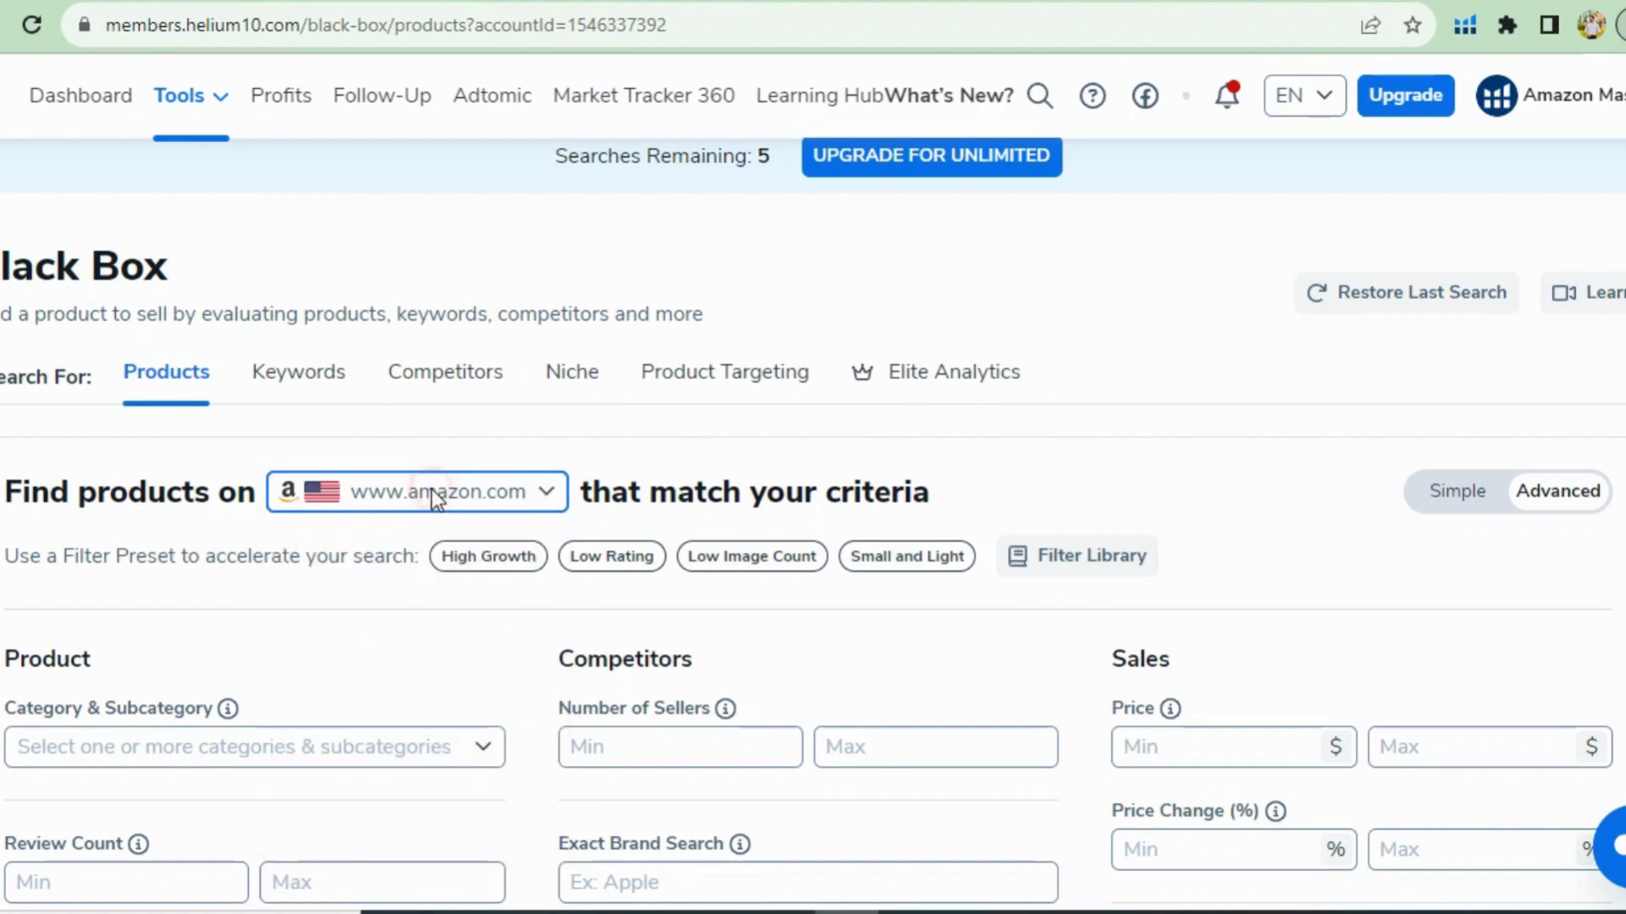
Step: Add Automotive and Beauty & Personal Care to the product category filter
{"action": "scroll", "coordinate": [841, 446], "scroll_direction": "down", "scroll_amount": 1}
{"action": "scroll", "coordinate": [841, 444], "scroll_direction": "down", "scroll_amount": 3}
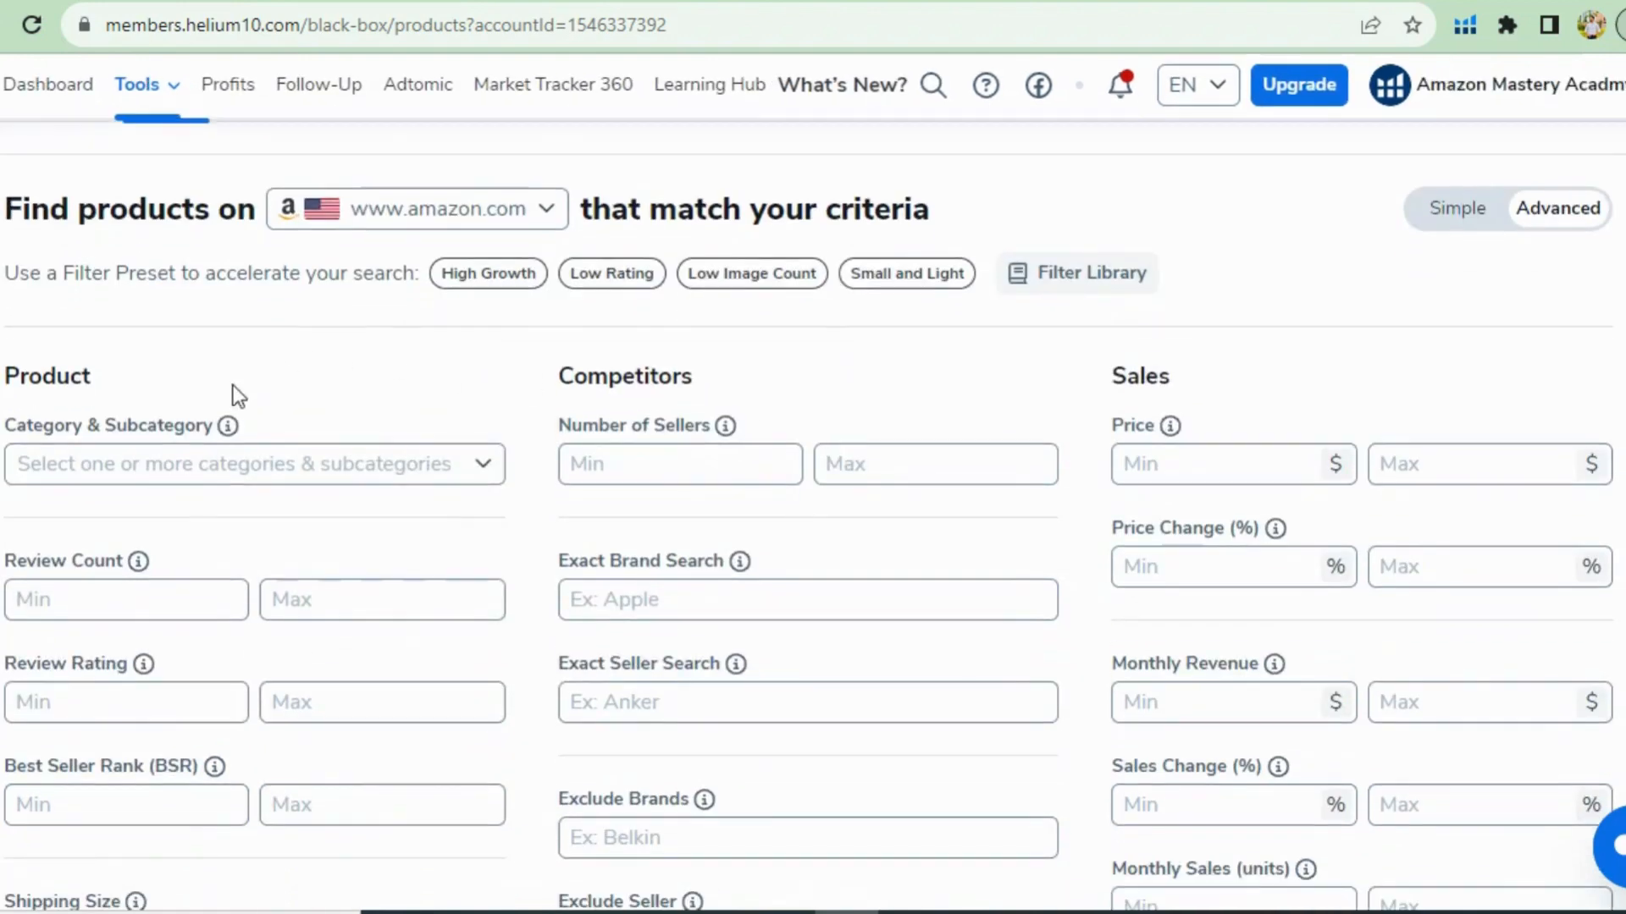
{"action": "left_click", "coordinate": [200, 464]}
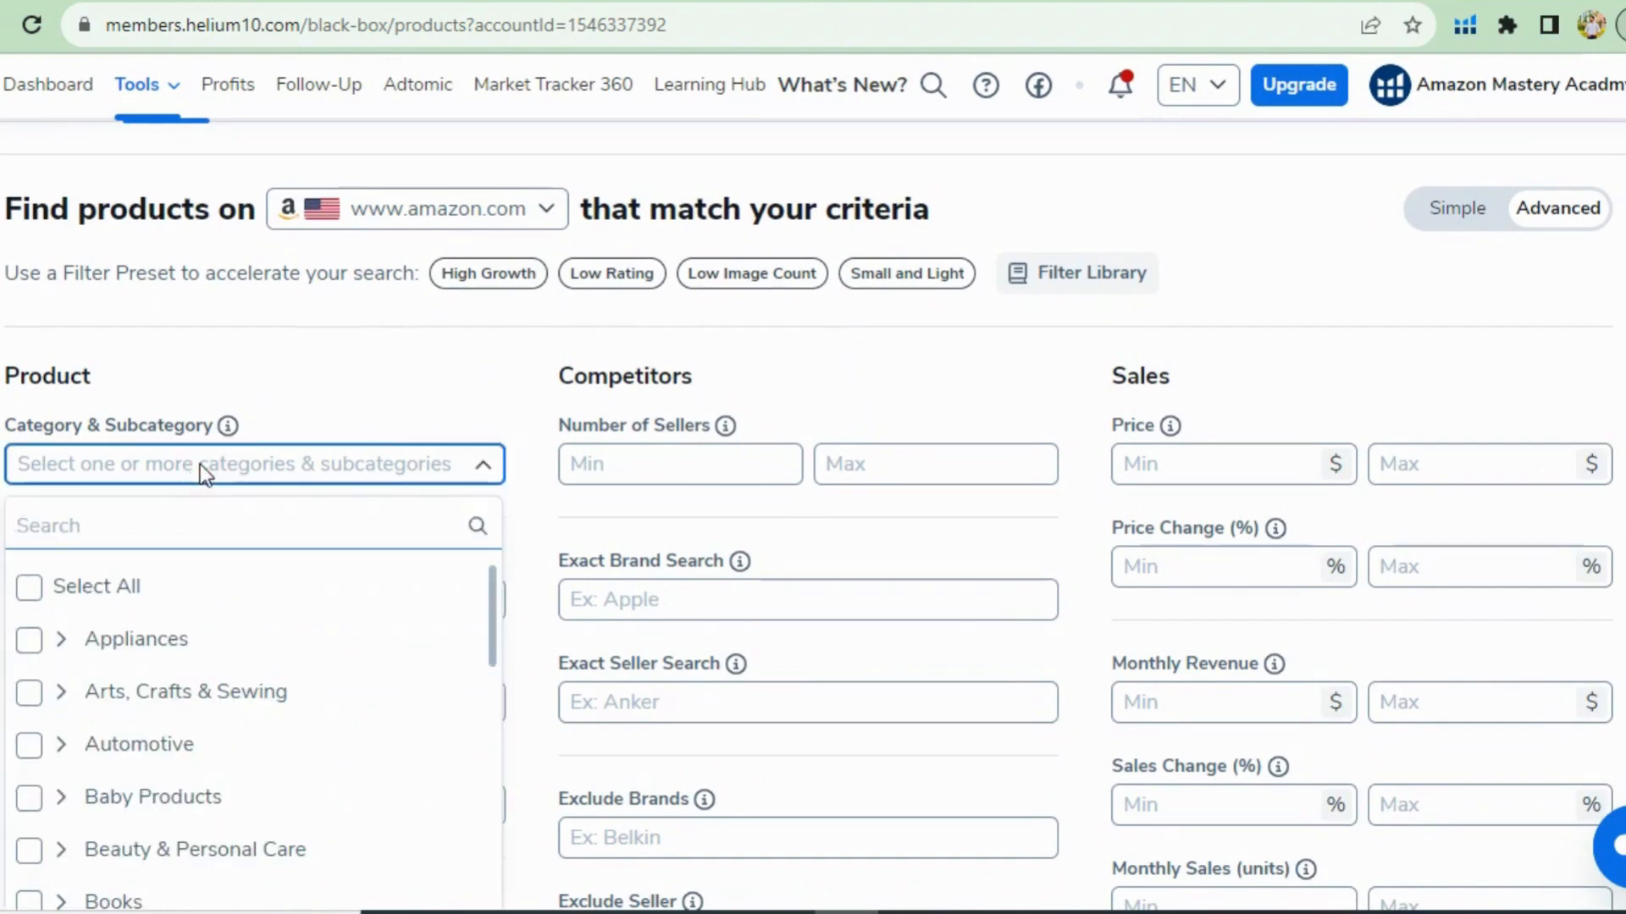
{"action": "scroll", "coordinate": [200, 464], "scroll_direction": "down", "scroll_amount": 3}
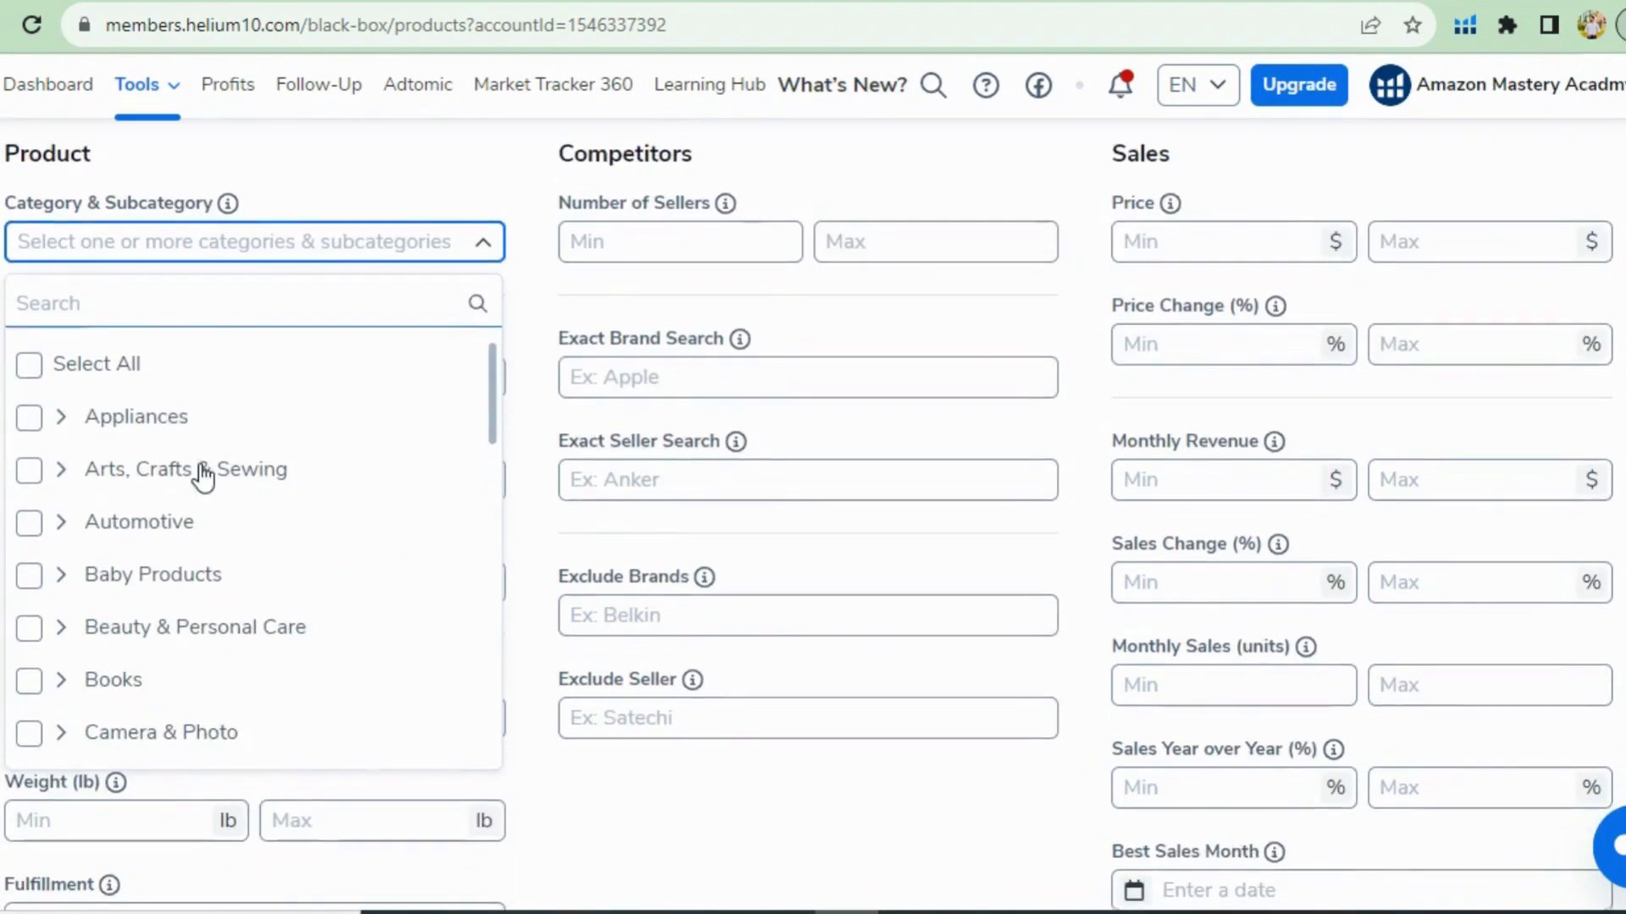
{"action": "left_click", "coordinate": [203, 519]}
{"action": "scroll", "coordinate": [204, 519], "scroll_direction": "down", "scroll_amount": 1}
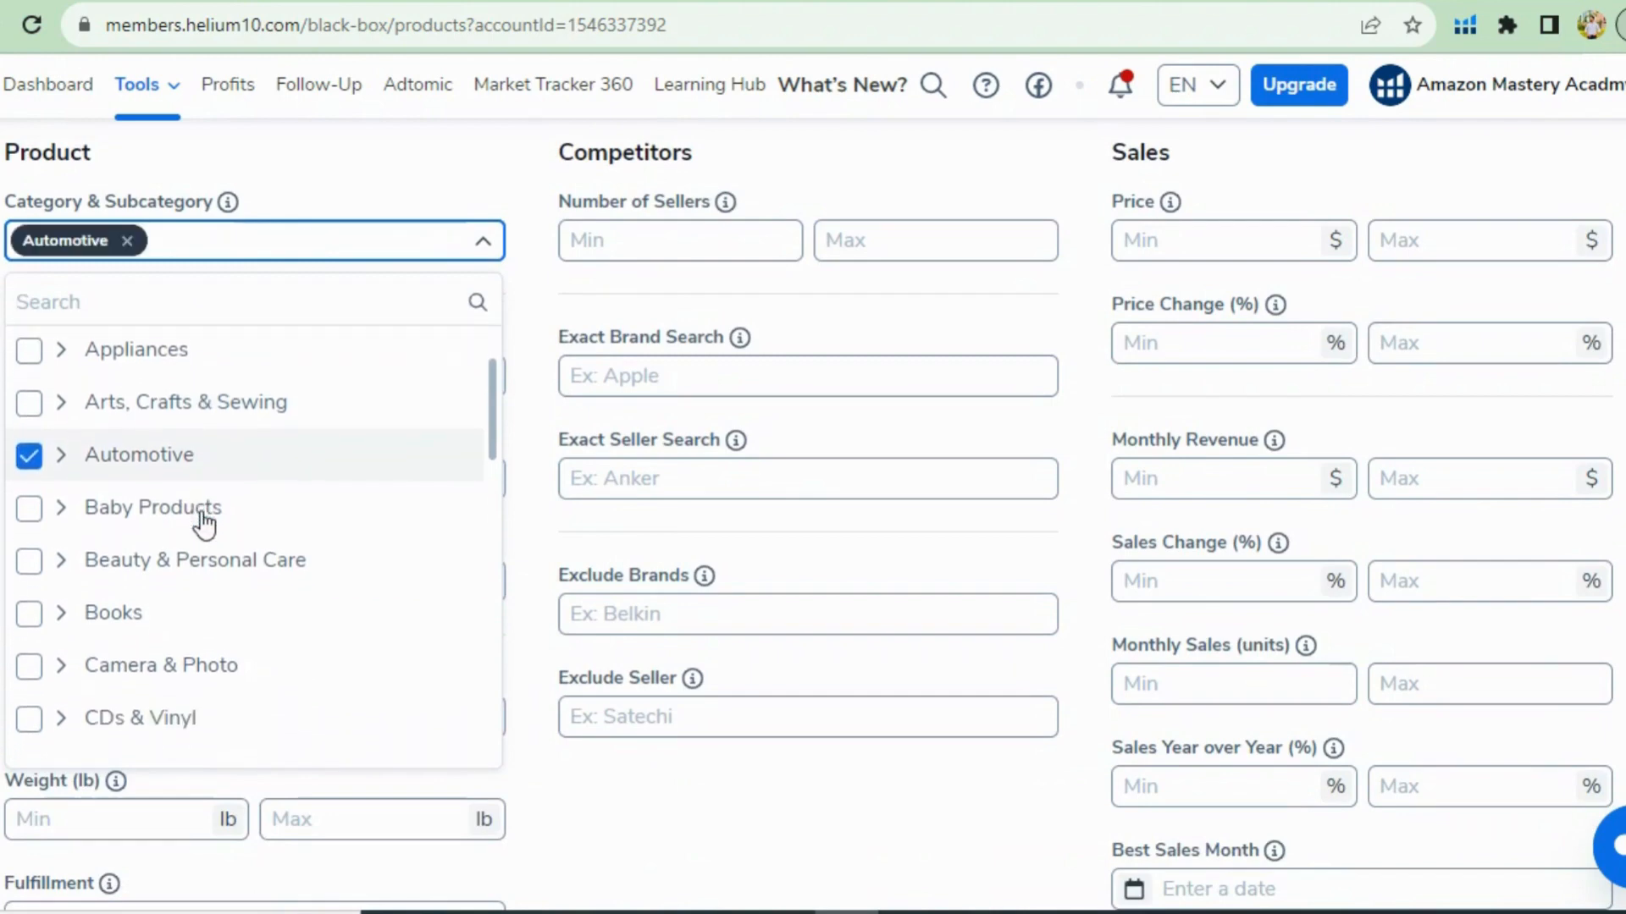
{"action": "left_click", "coordinate": [241, 584]}
Step: Add Computers & Accessories and Pet Supplies to the product category filter and close the category list
{"action": "scroll", "coordinate": [241, 590], "scroll_direction": "down", "scroll_amount": 5}
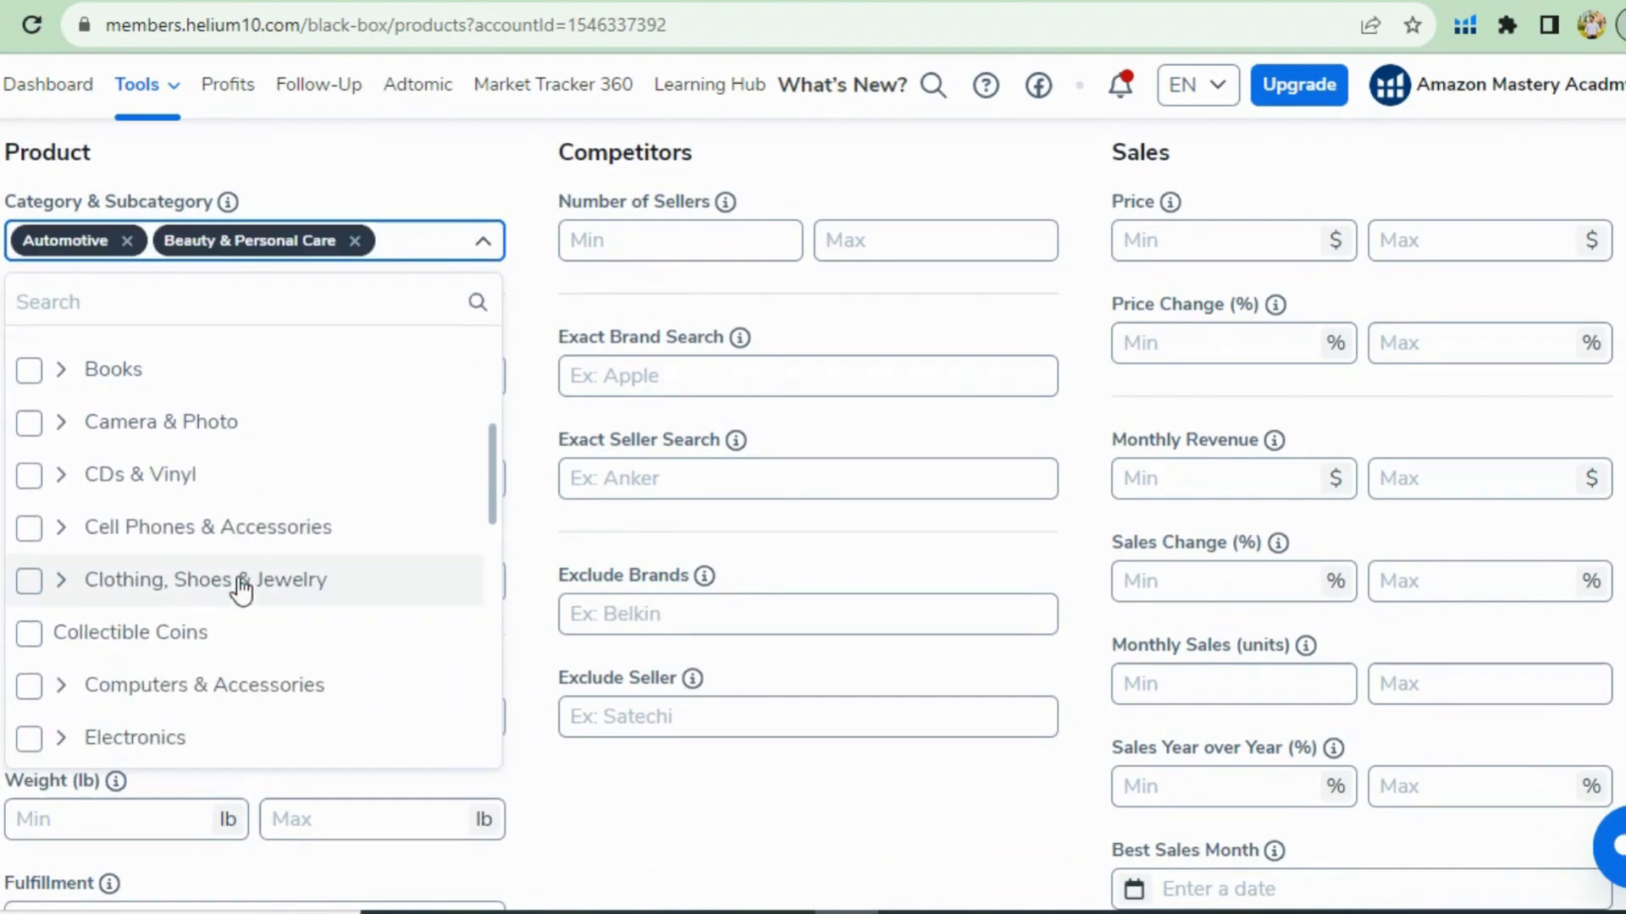
{"action": "left_click", "coordinate": [212, 508]}
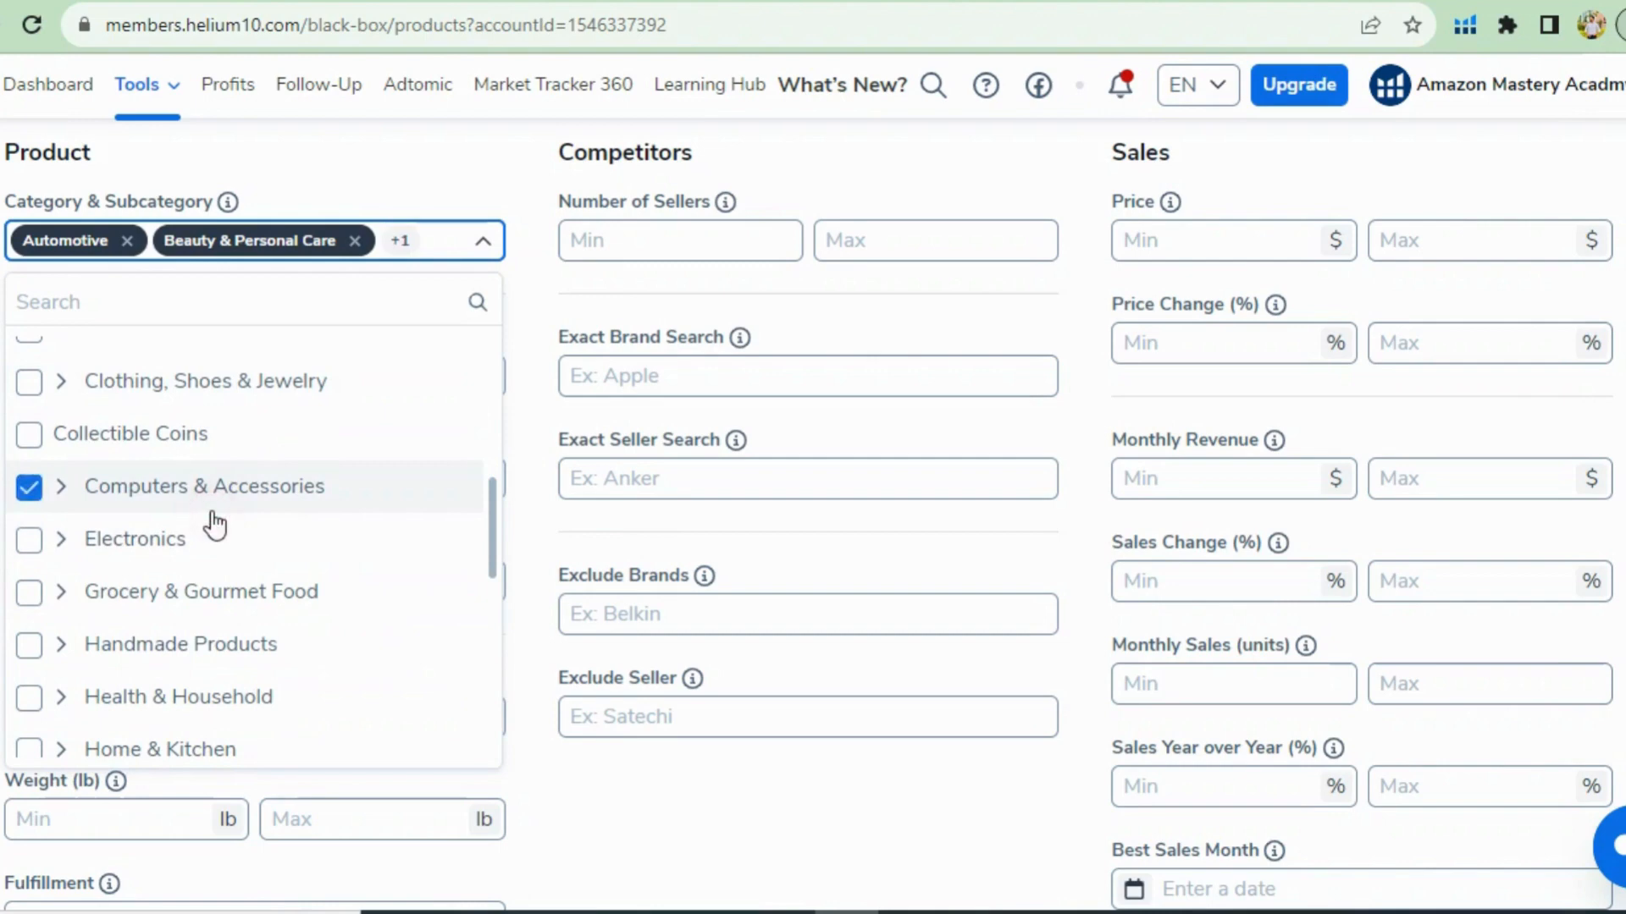
{"action": "scroll", "coordinate": [214, 518], "scroll_direction": "down", "scroll_amount": 4}
{"action": "scroll", "coordinate": [211, 558], "scroll_direction": "down", "scroll_amount": 5}
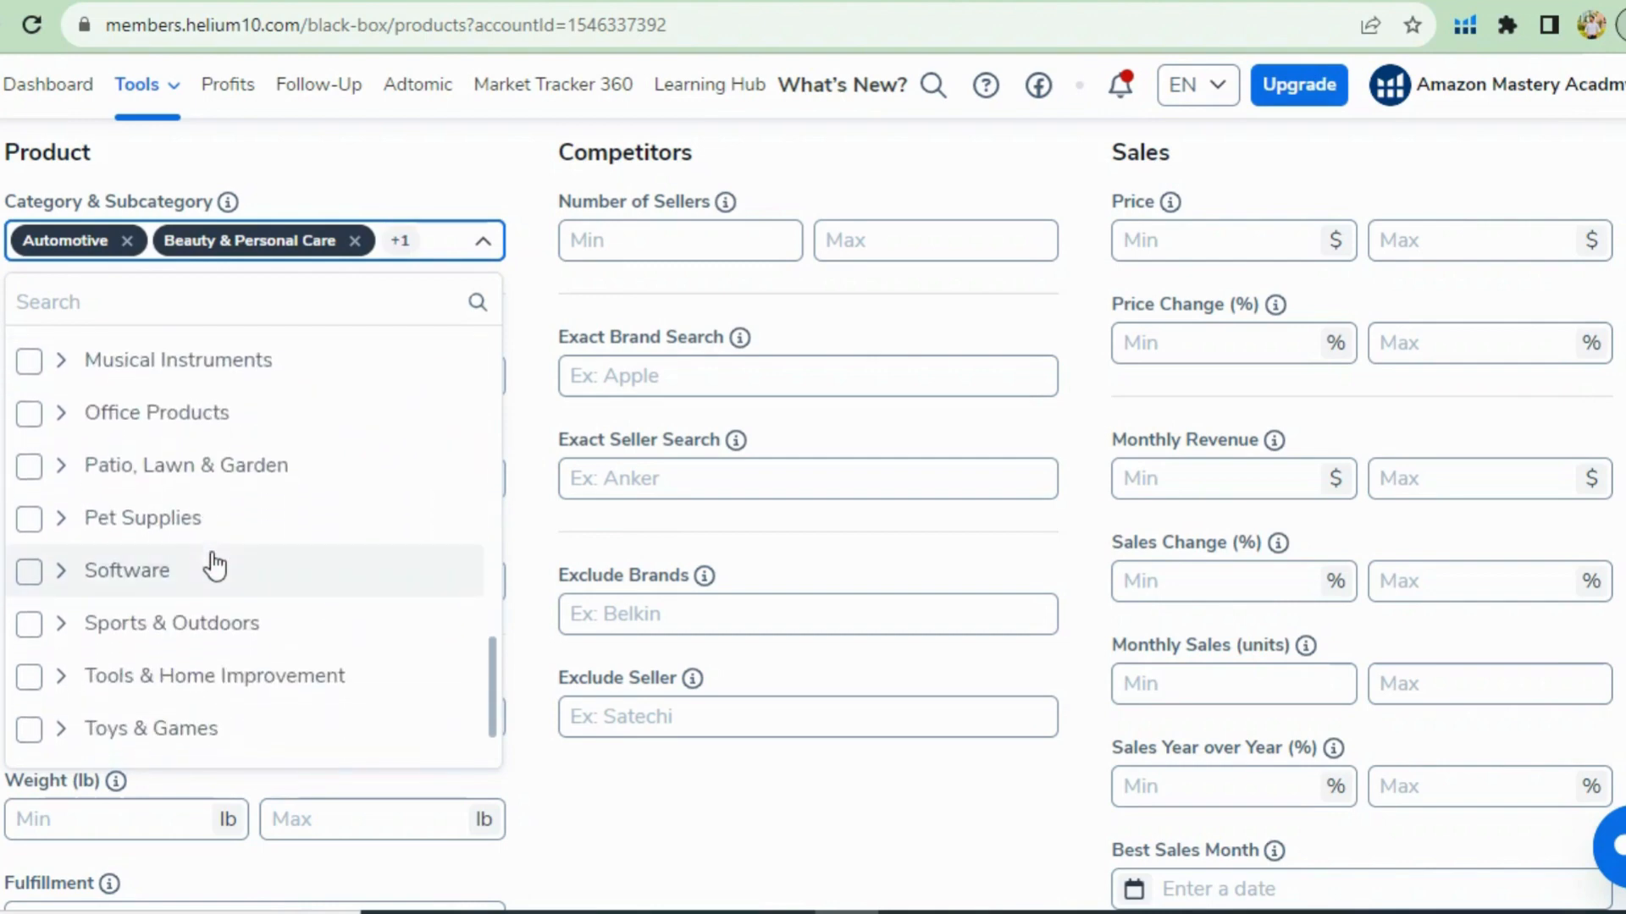
{"action": "left_click", "coordinate": [180, 531]}
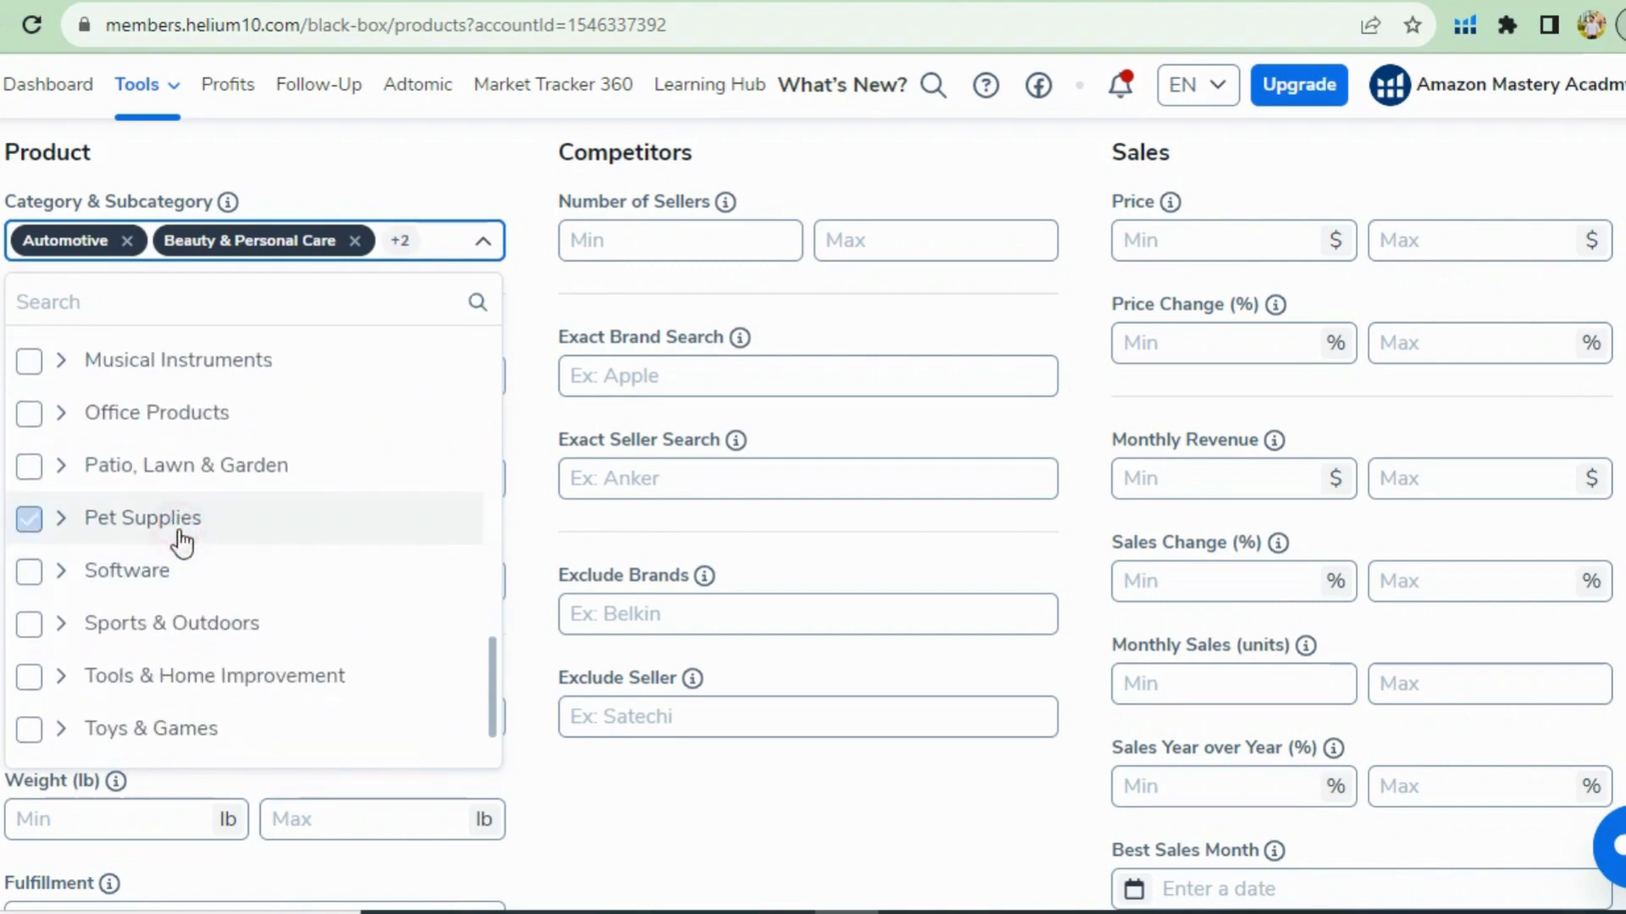
{"action": "left_click", "coordinate": [539, 347]}
{"action": "scroll", "coordinate": [545, 353], "scroll_direction": "up", "scroll_amount": 1}
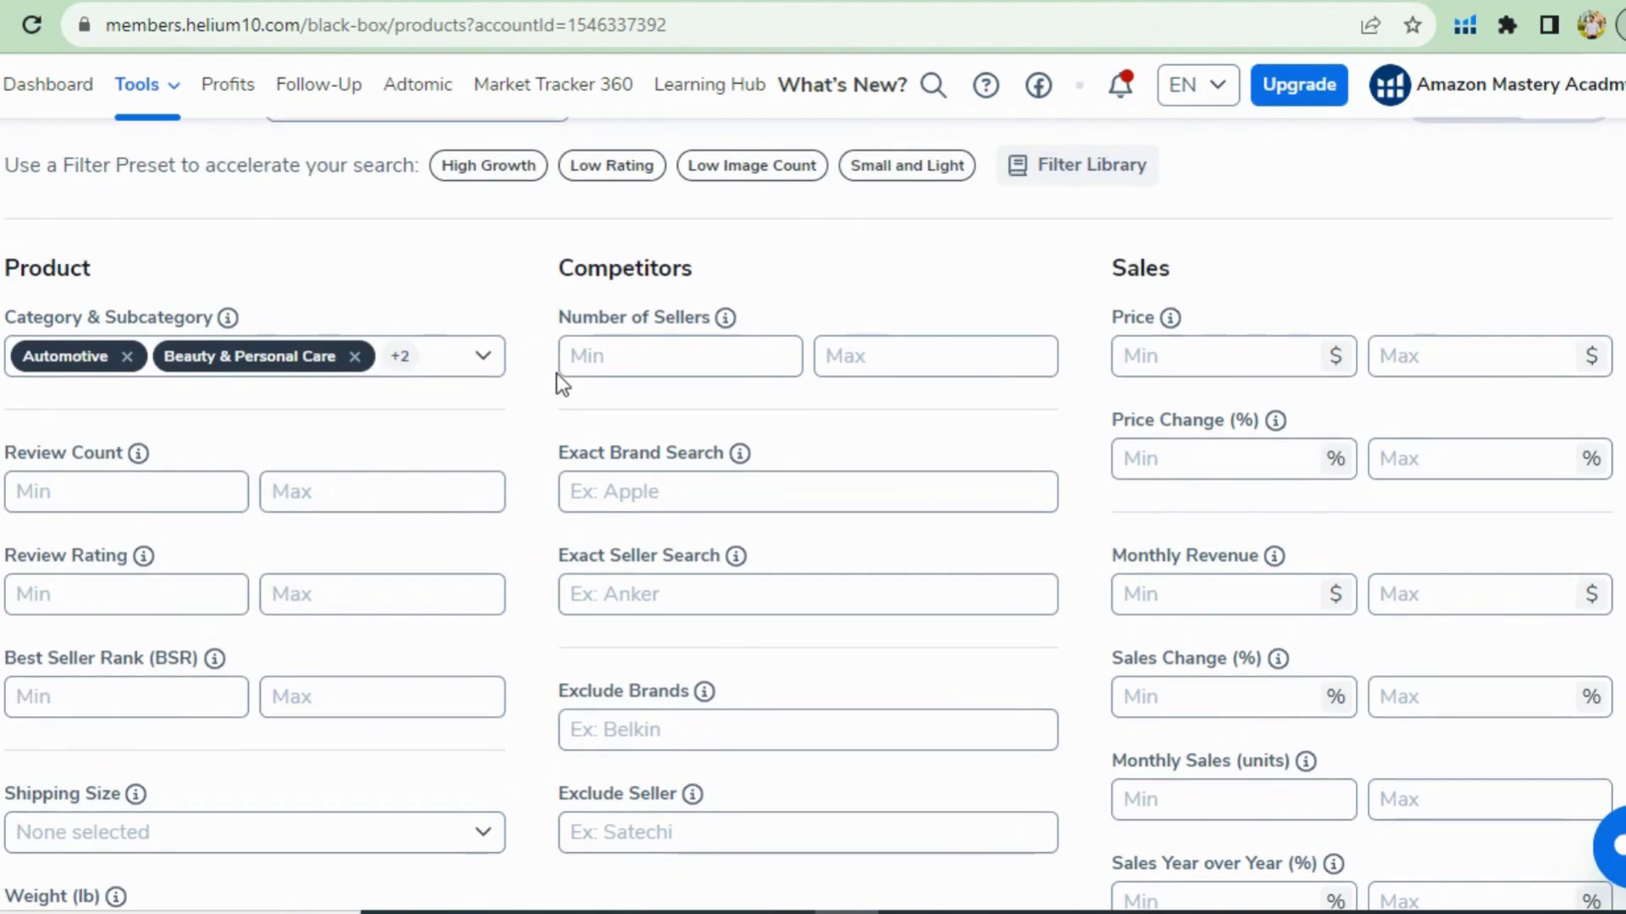
{"action": "left_click_drag", "start_coordinate": [559, 271], "coordinate": [715, 272]}
{"action": "left_click", "coordinate": [714, 269]}
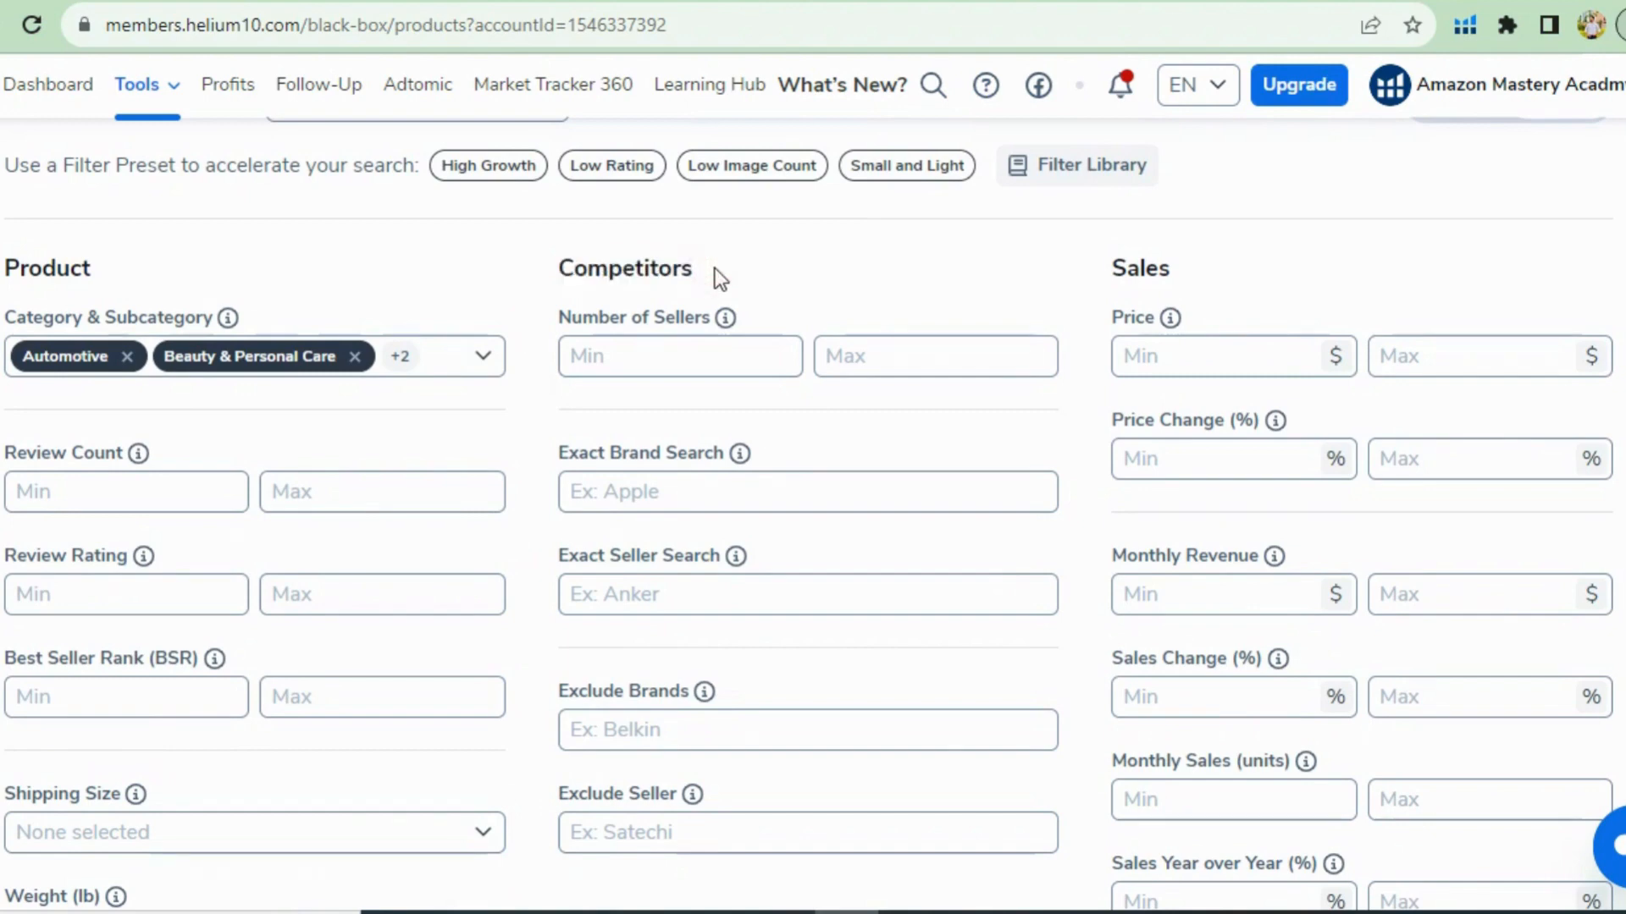
{"action": "left_click", "coordinate": [668, 360]}
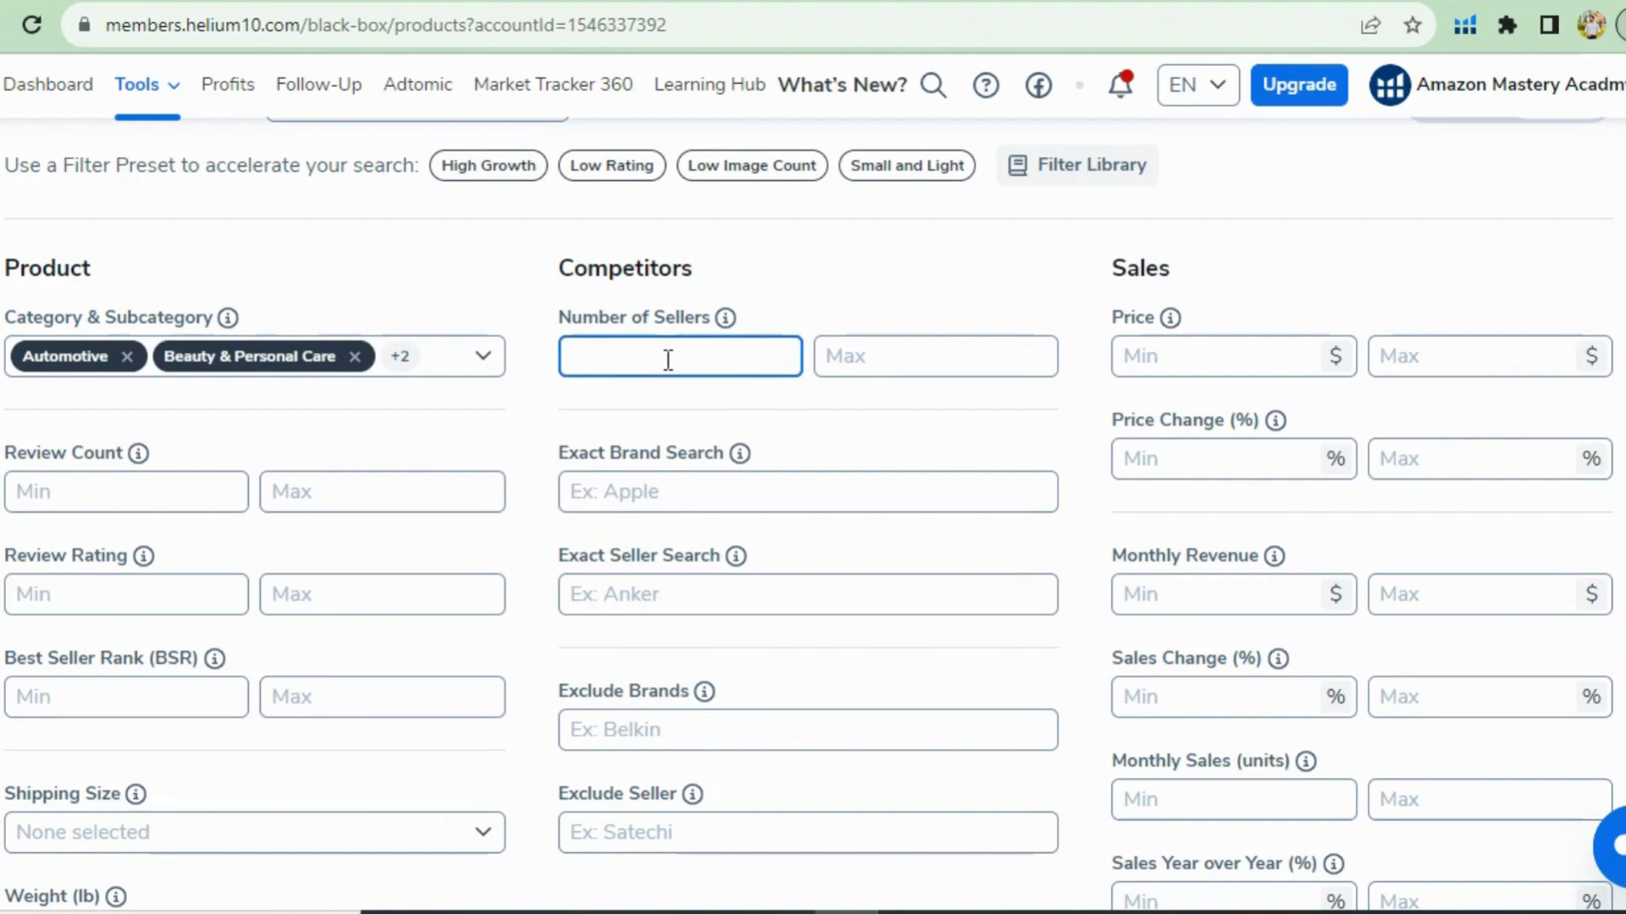
{"action": "left_click", "coordinate": [804, 260]}
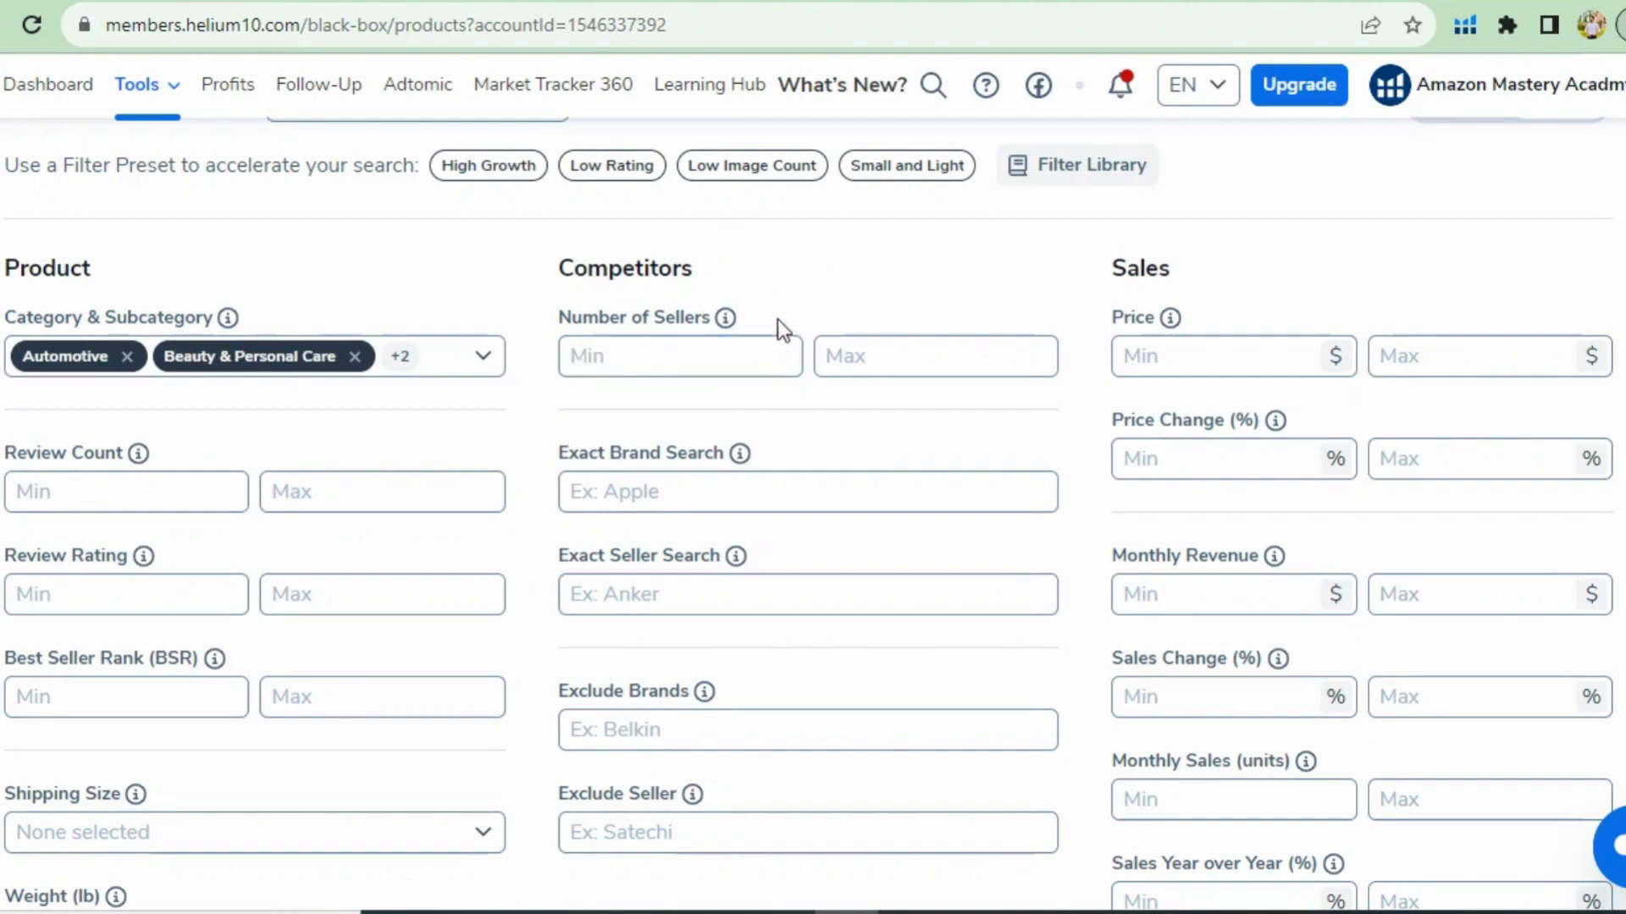
Step: Set the maximum number of sellers in the competitor filters to 7000, leaving the minimum empty
{"action": "left_click", "coordinate": [759, 349]}
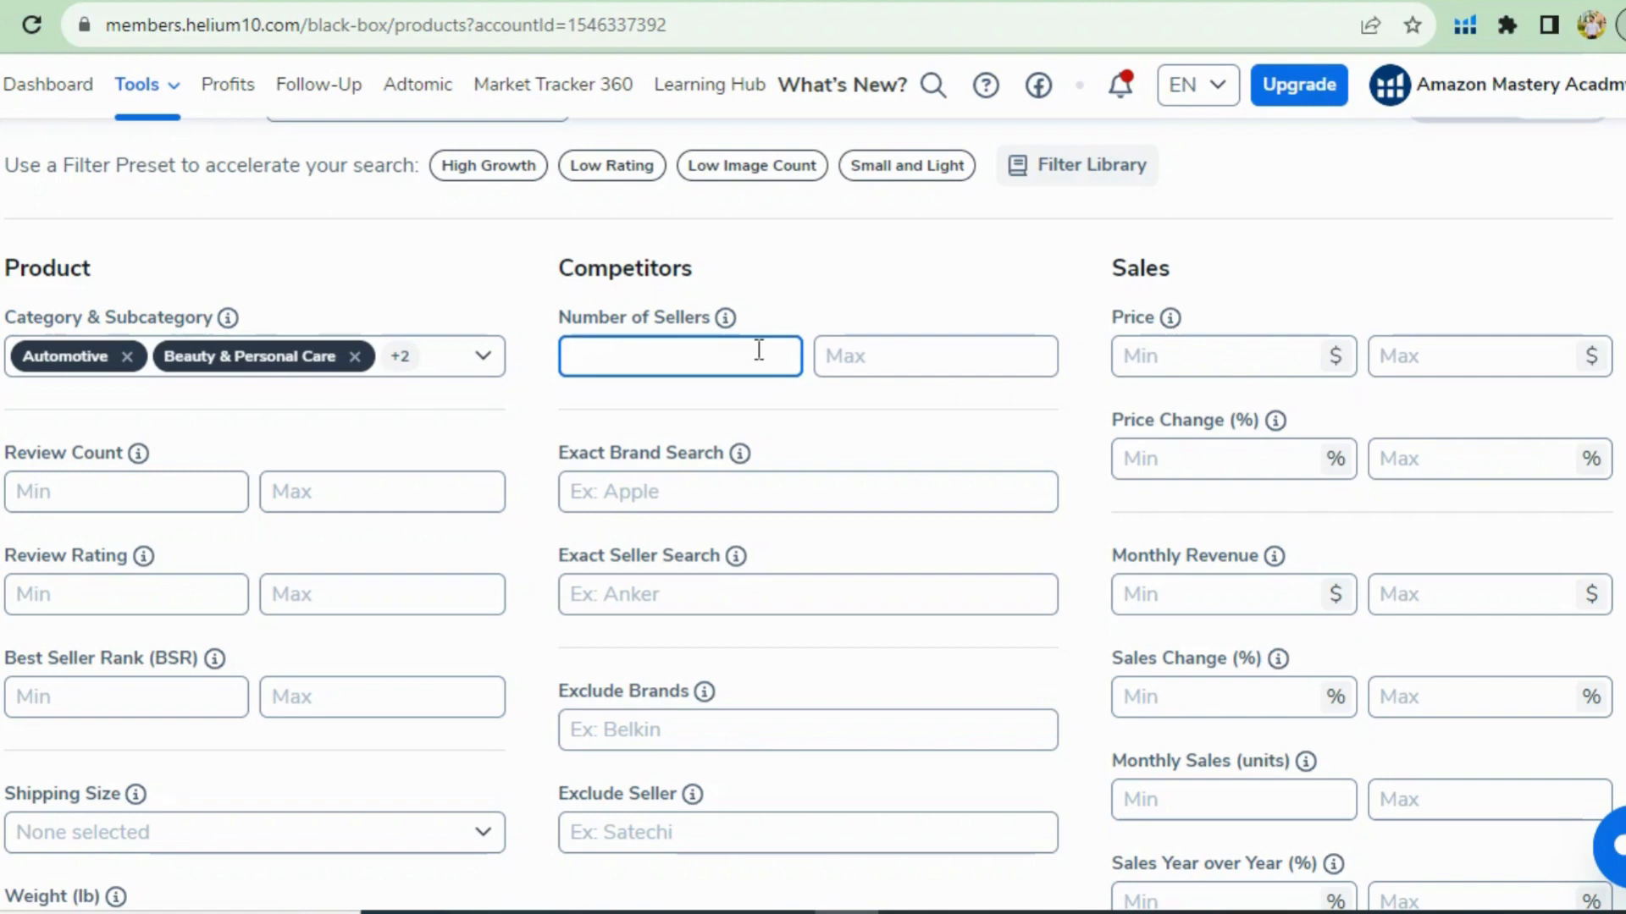
{"action": "left_click", "coordinate": [874, 355]}
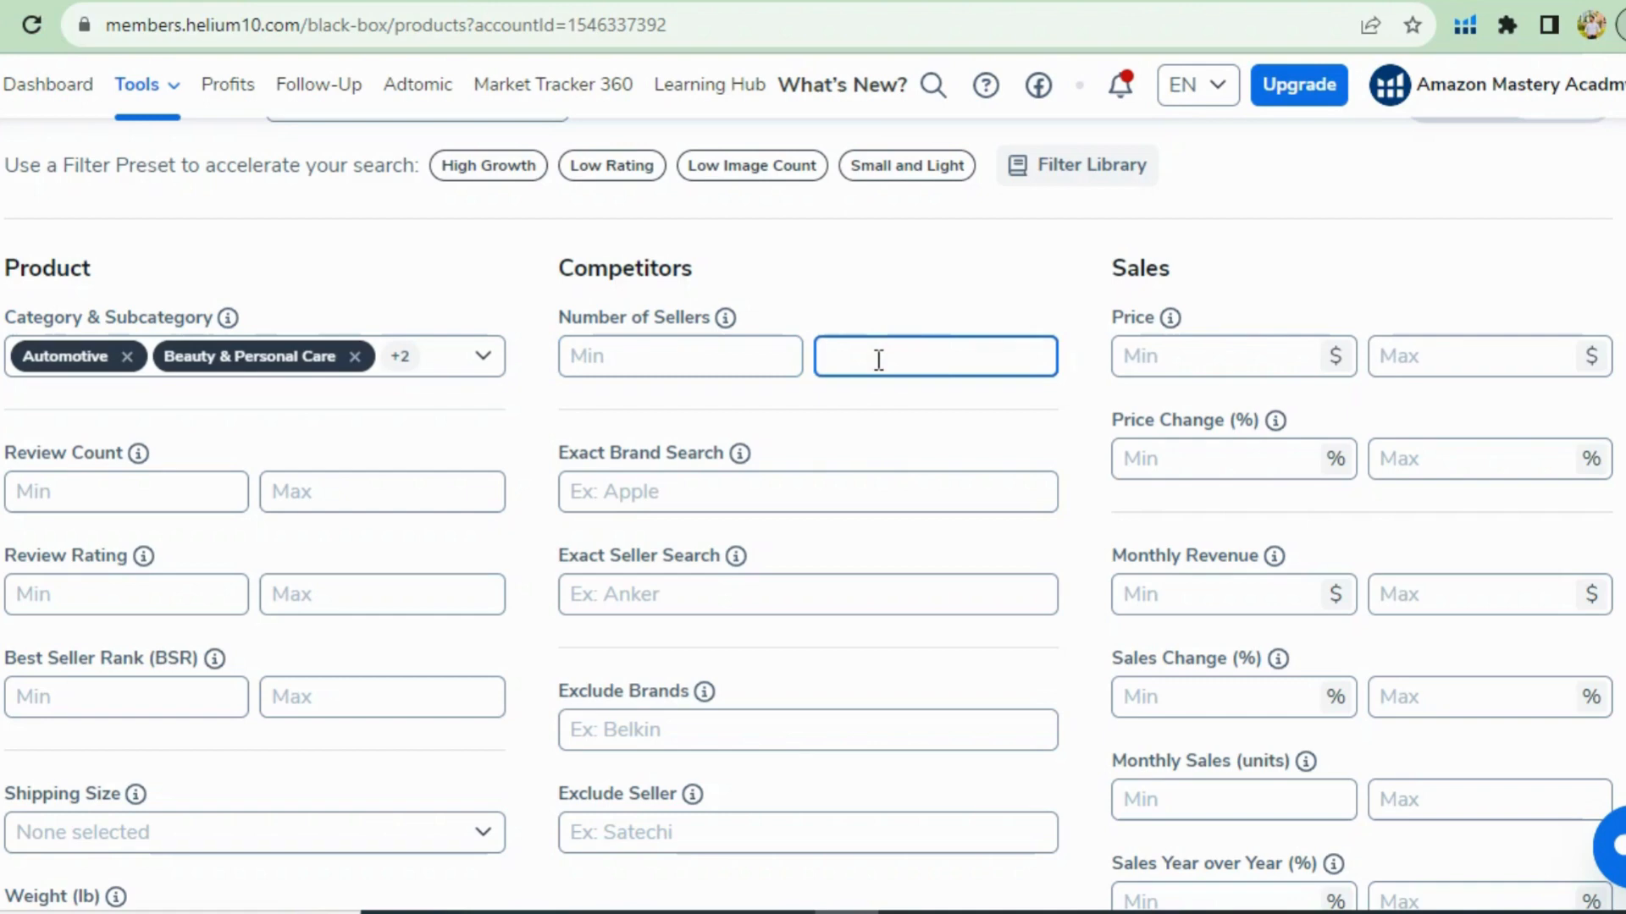
{"action": "type", "text": "7000"}
{"action": "left_click", "coordinate": [905, 270]}
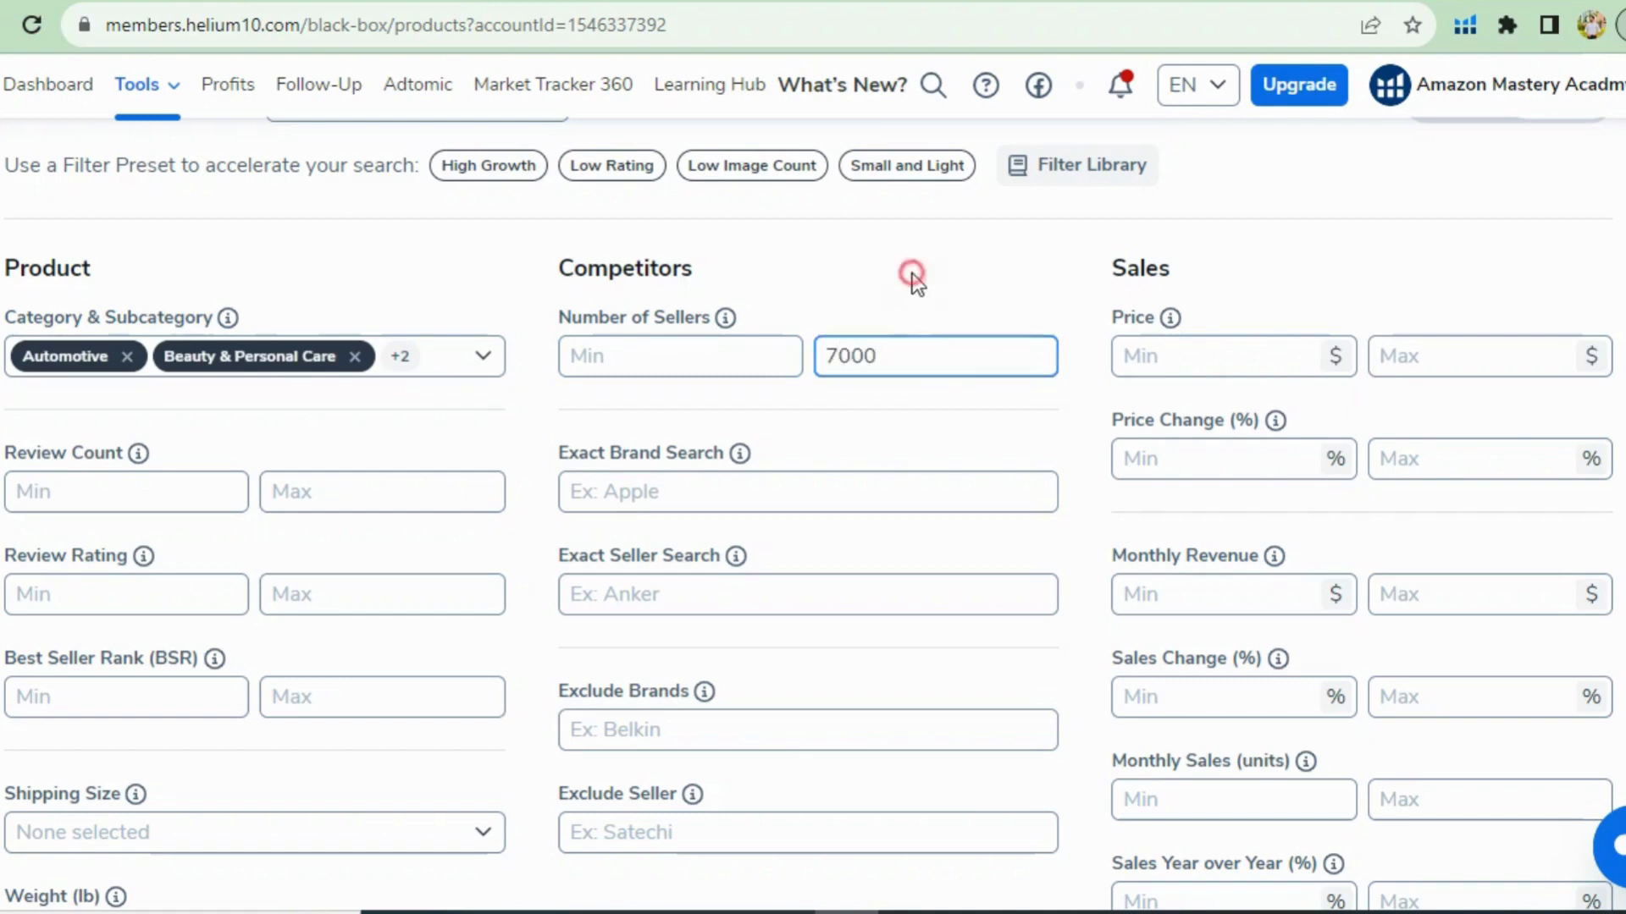
Step: Set the price filter to a minimum of $10 and a maximum of $20
{"action": "left_click", "coordinate": [1169, 360]}
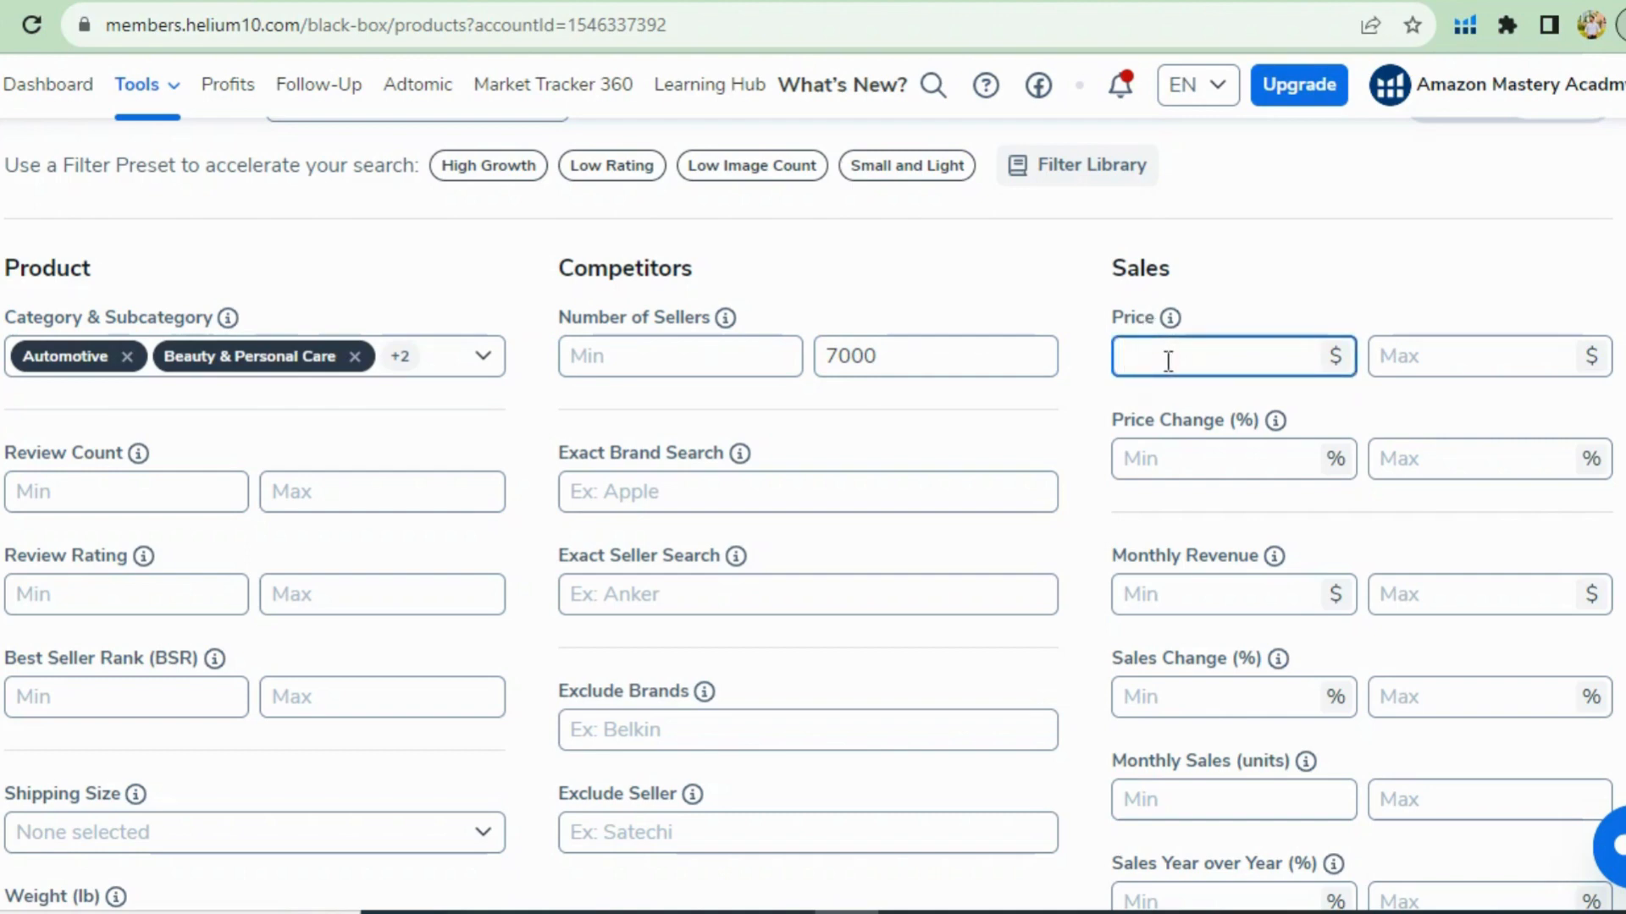
{"action": "type", "text": "10"}
{"action": "left_click", "coordinate": [1427, 357]}
{"action": "type", "text": "20"}
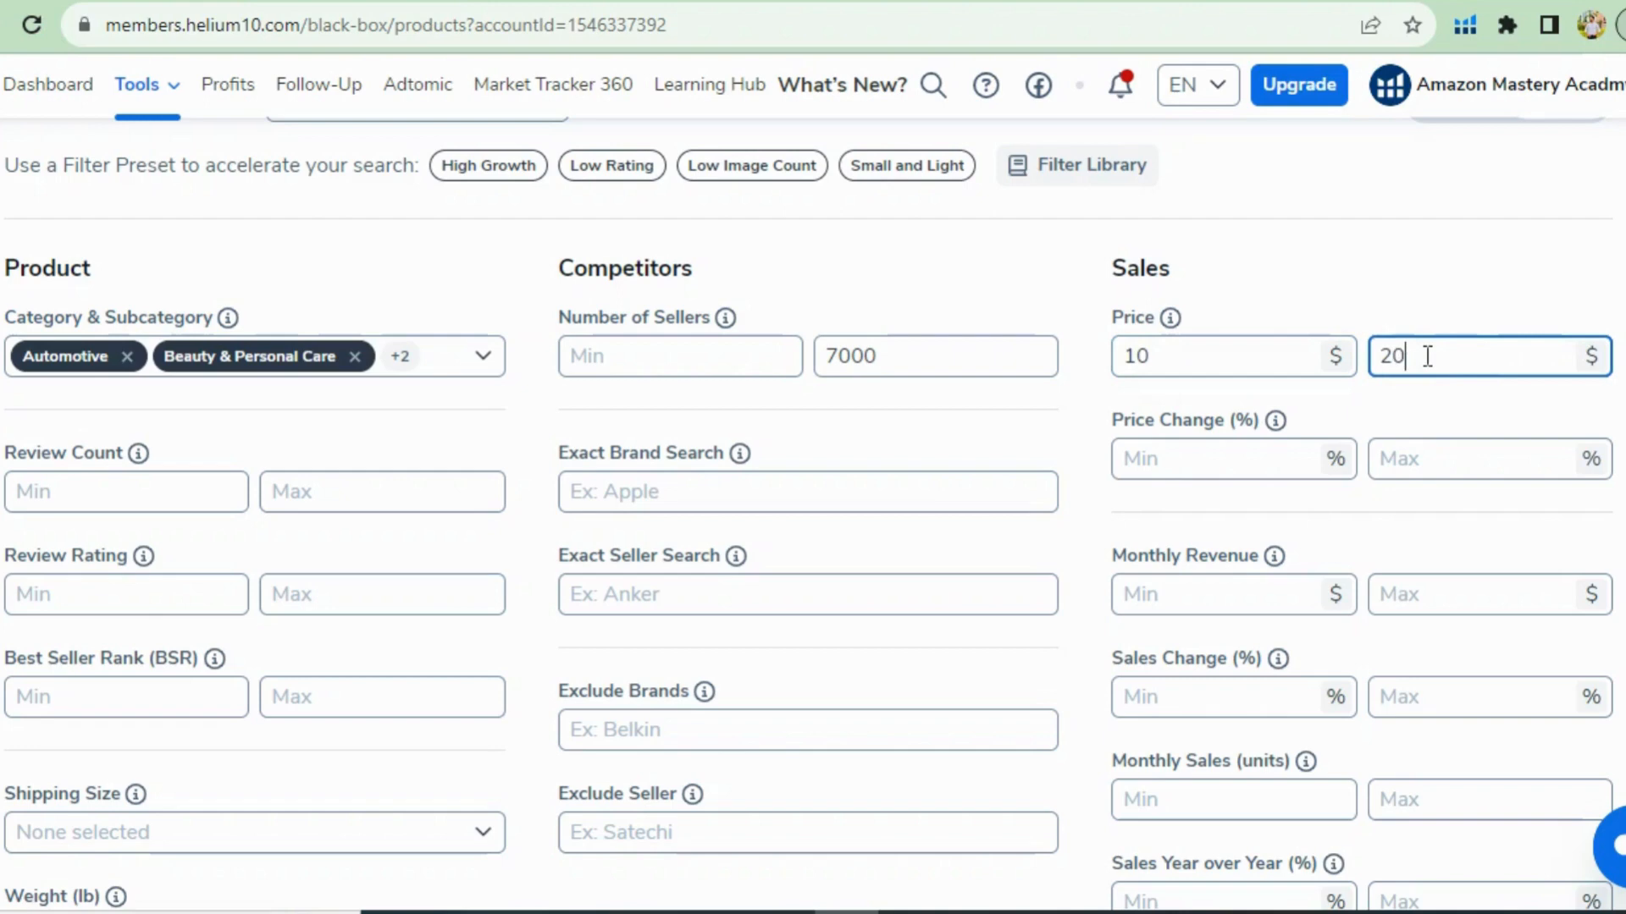
Step: Set the minimum price in the sales filters to $30
{"action": "left_click", "coordinate": [1203, 355]}
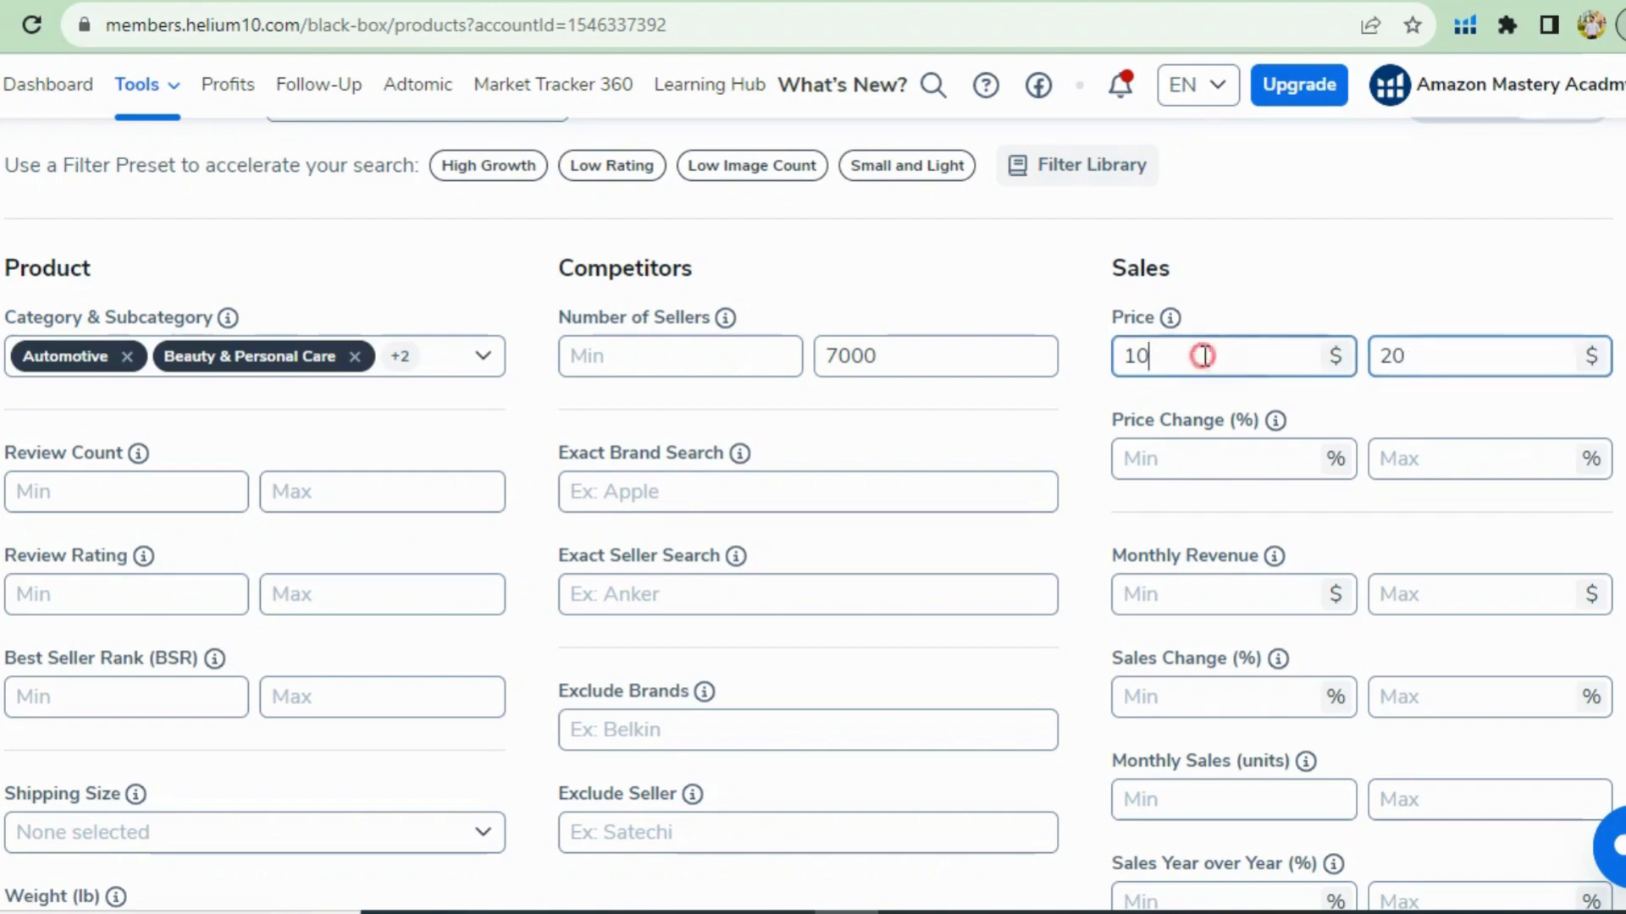
{"action": "key", "text": "ctrl+a"}
{"action": "key", "text": "BackSpace"}
{"action": "type", "text": "30"}
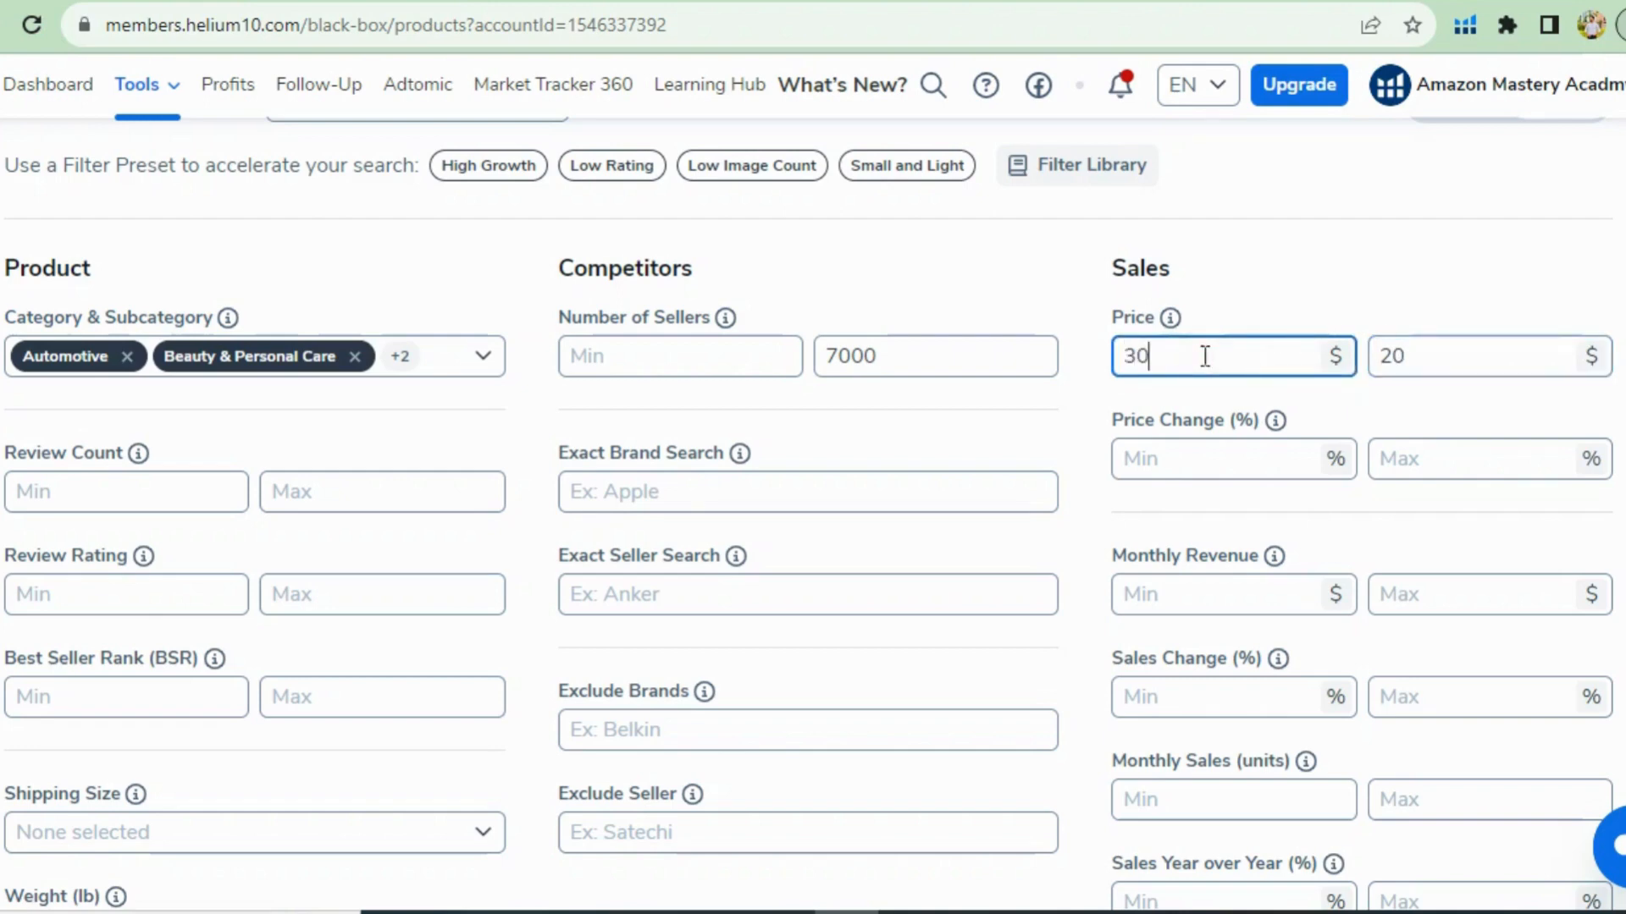
Step: Set the maximum price in the sales filters to $60
{"action": "left_click", "coordinate": [1456, 360]}
{"action": "key", "text": "BackSpace"}
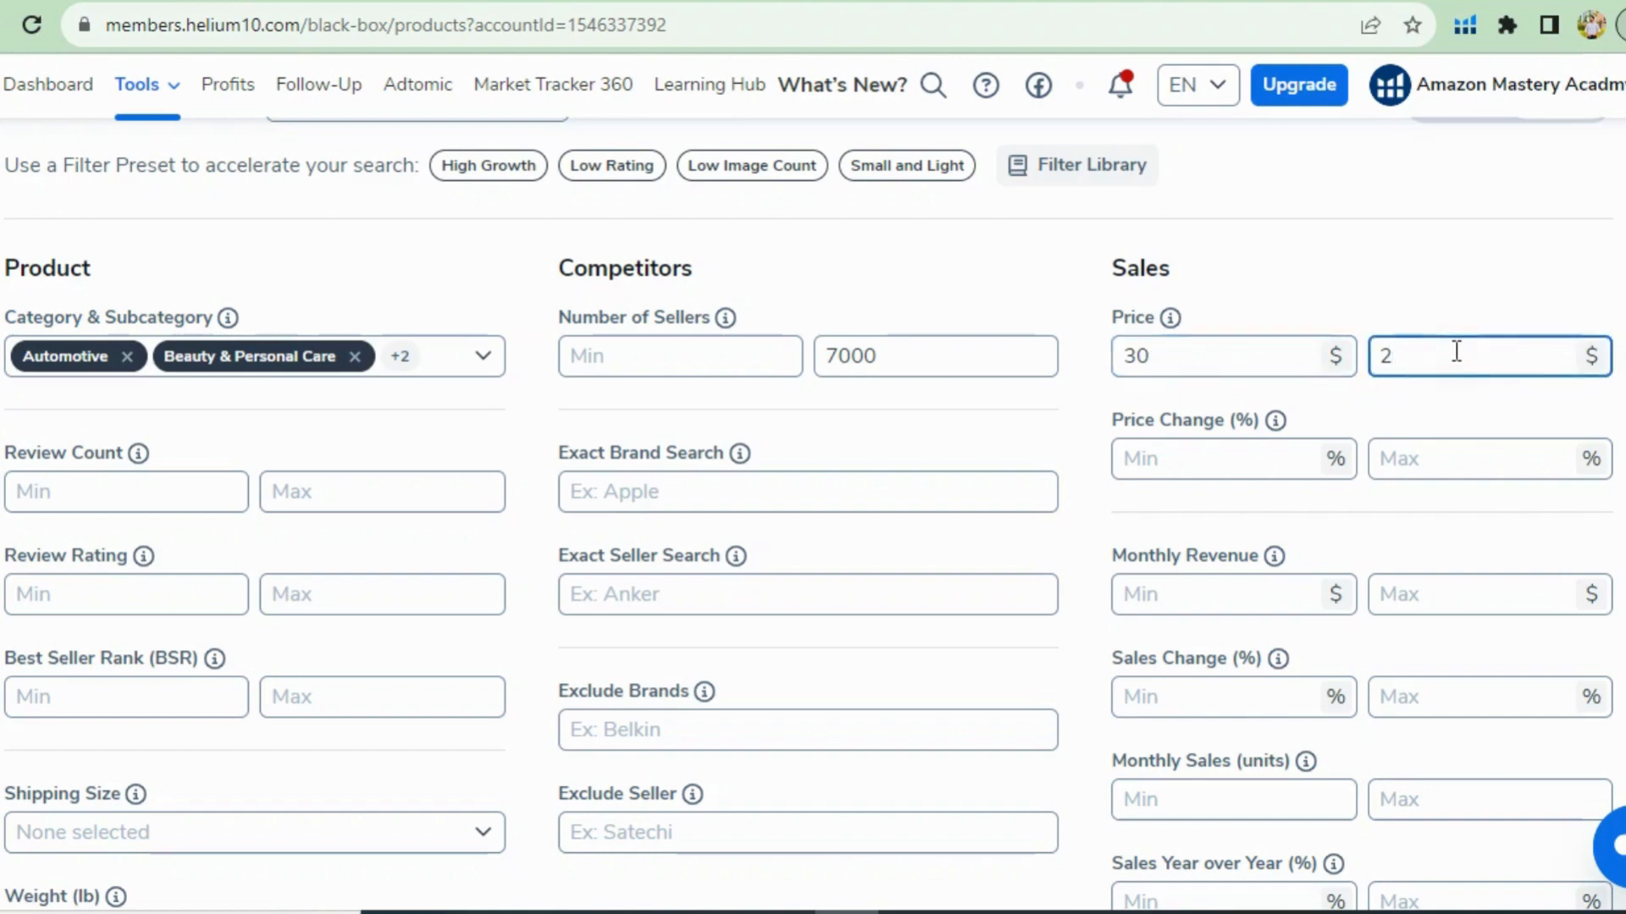
{"action": "type", "text": "60"}
Step: Set the maximum review count in the product filters to 100, leaving the minimum empty
{"action": "scroll", "coordinate": [764, 378], "scroll_direction": "down", "scroll_amount": 3}
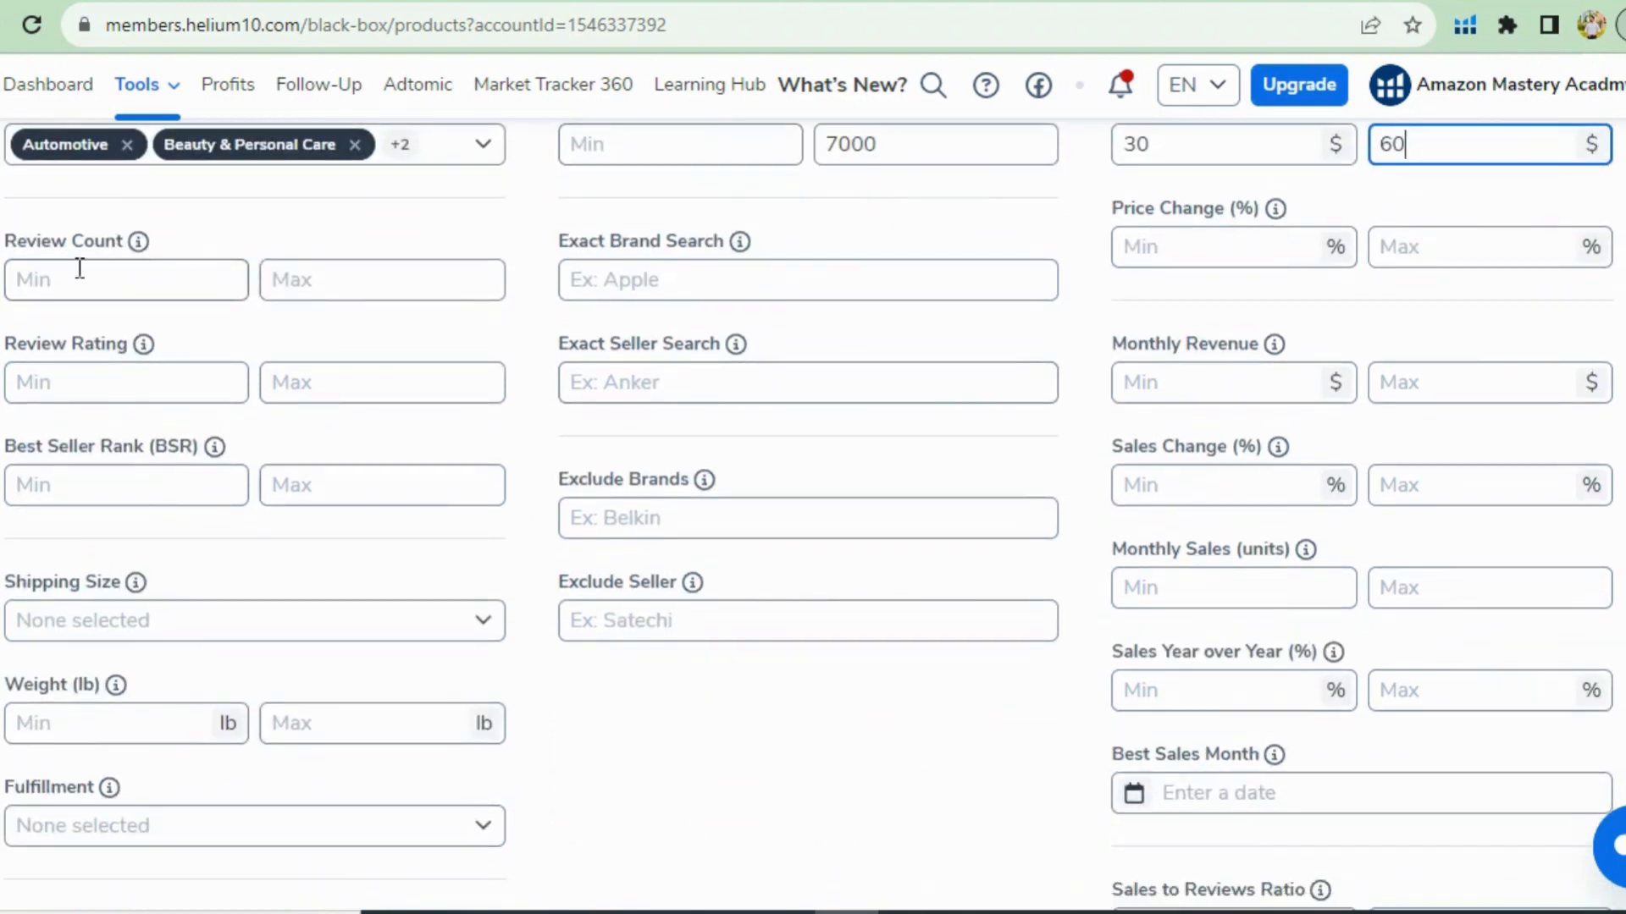
{"action": "scroll", "coordinate": [89, 280], "scroll_direction": "up", "scroll_amount": 1}
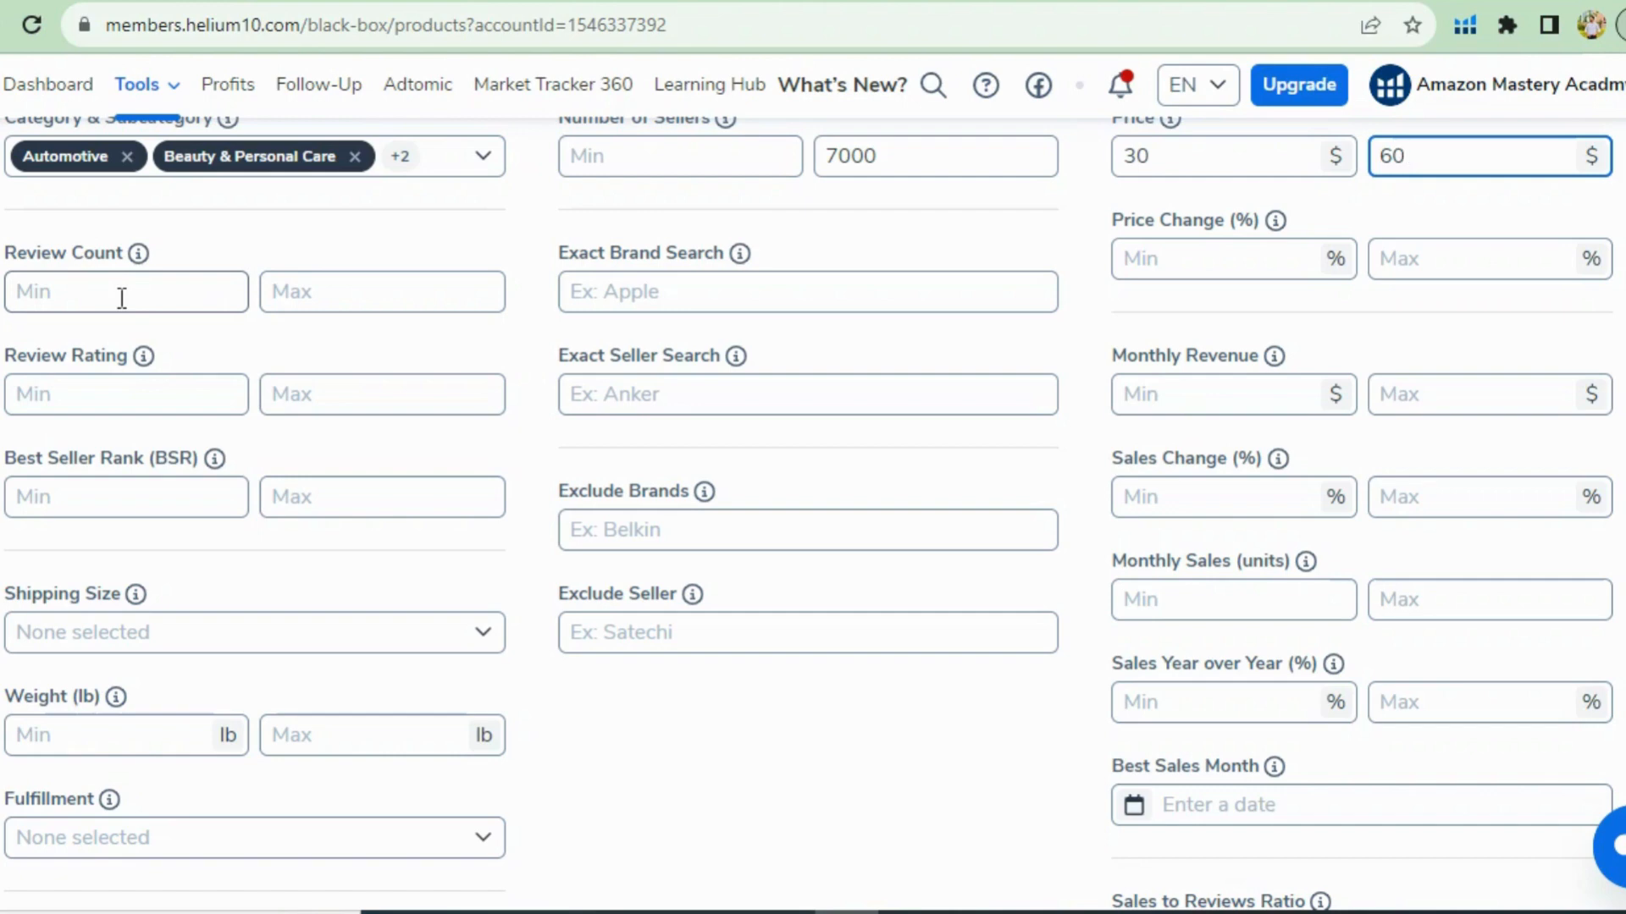
{"action": "left_click", "coordinate": [345, 290]}
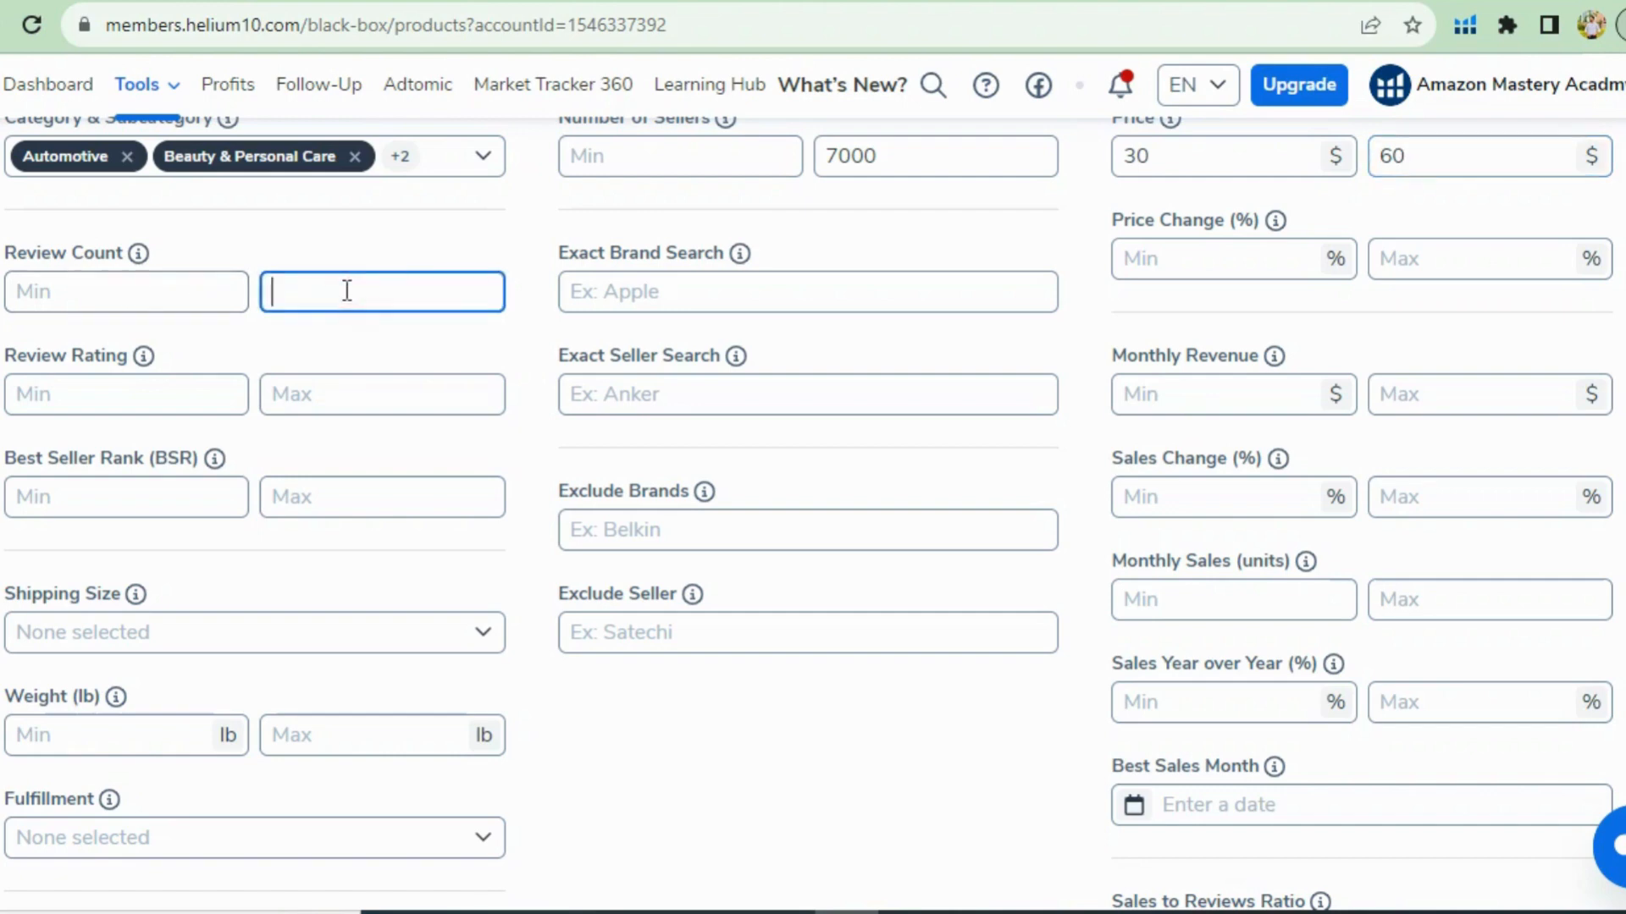
{"action": "type", "text": "100"}
{"action": "scroll", "coordinate": [346, 290], "scroll_direction": "down", "scroll_amount": 2}
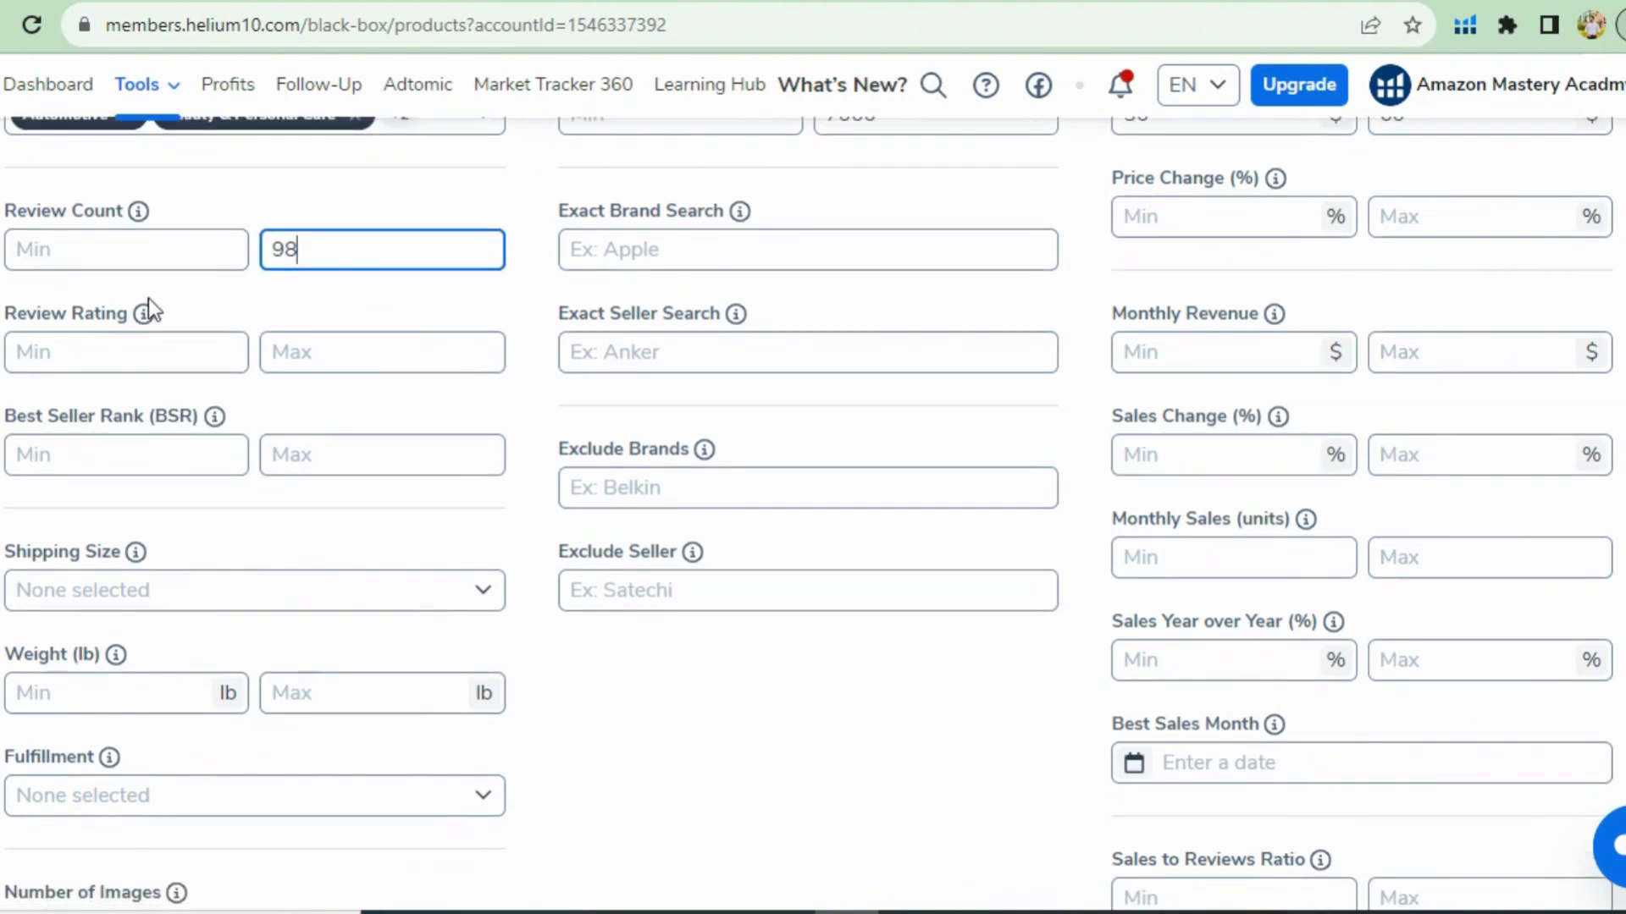
{"action": "key", "text": "BackSpace"}
{"action": "key", "text": "BackSpace"}
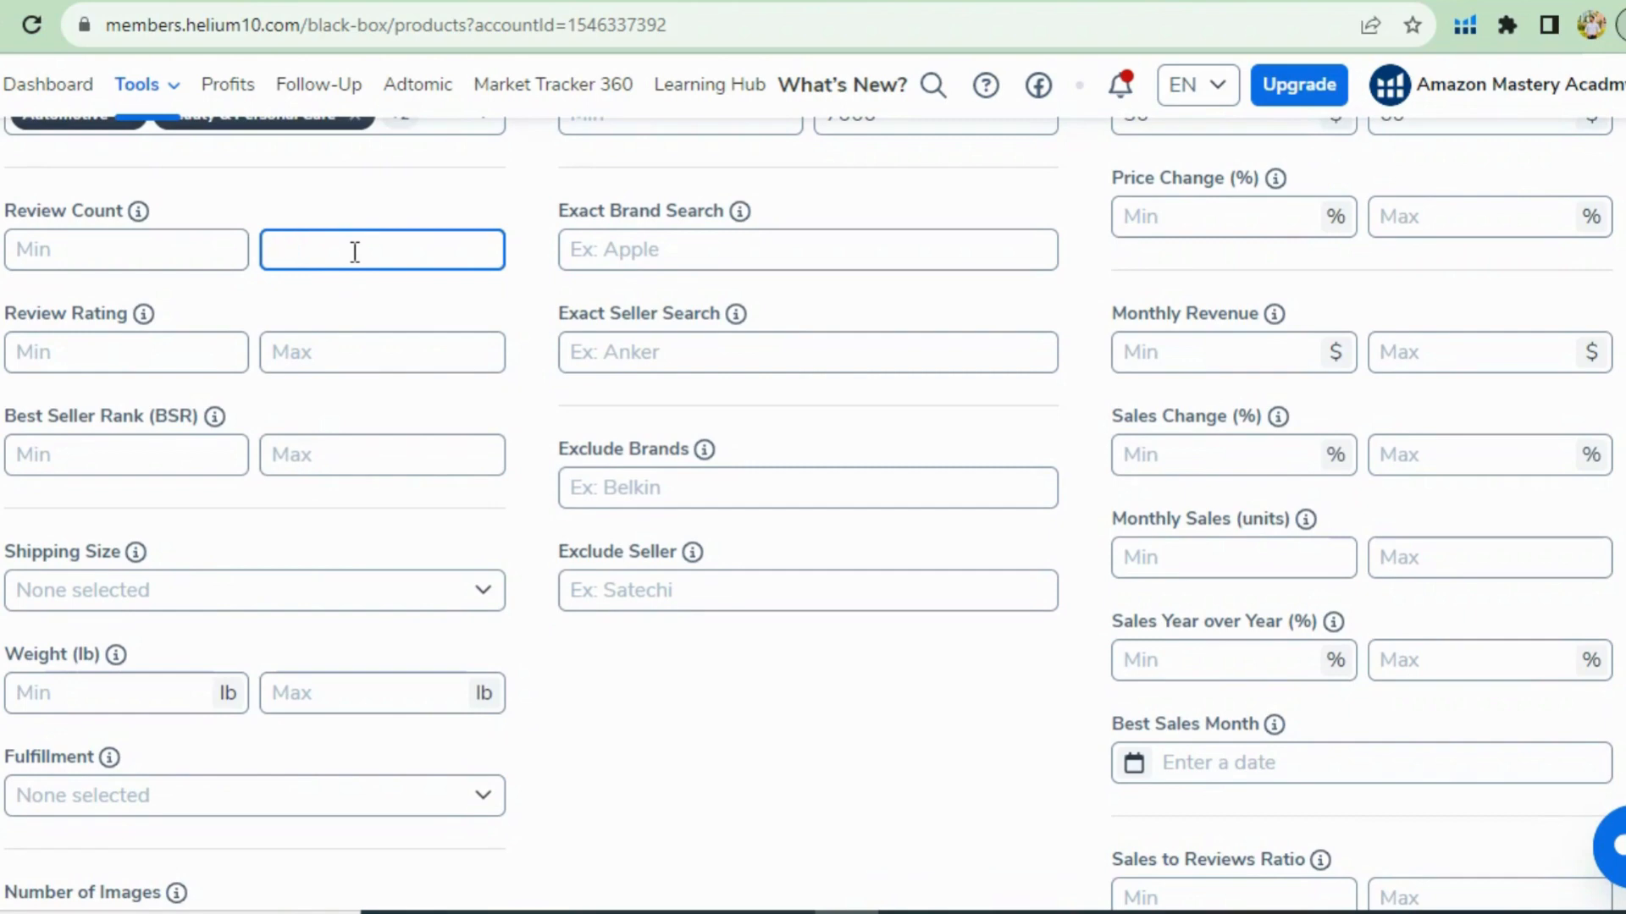
{"action": "type", "text": "100"}
{"action": "left_click", "coordinate": [399, 288]}
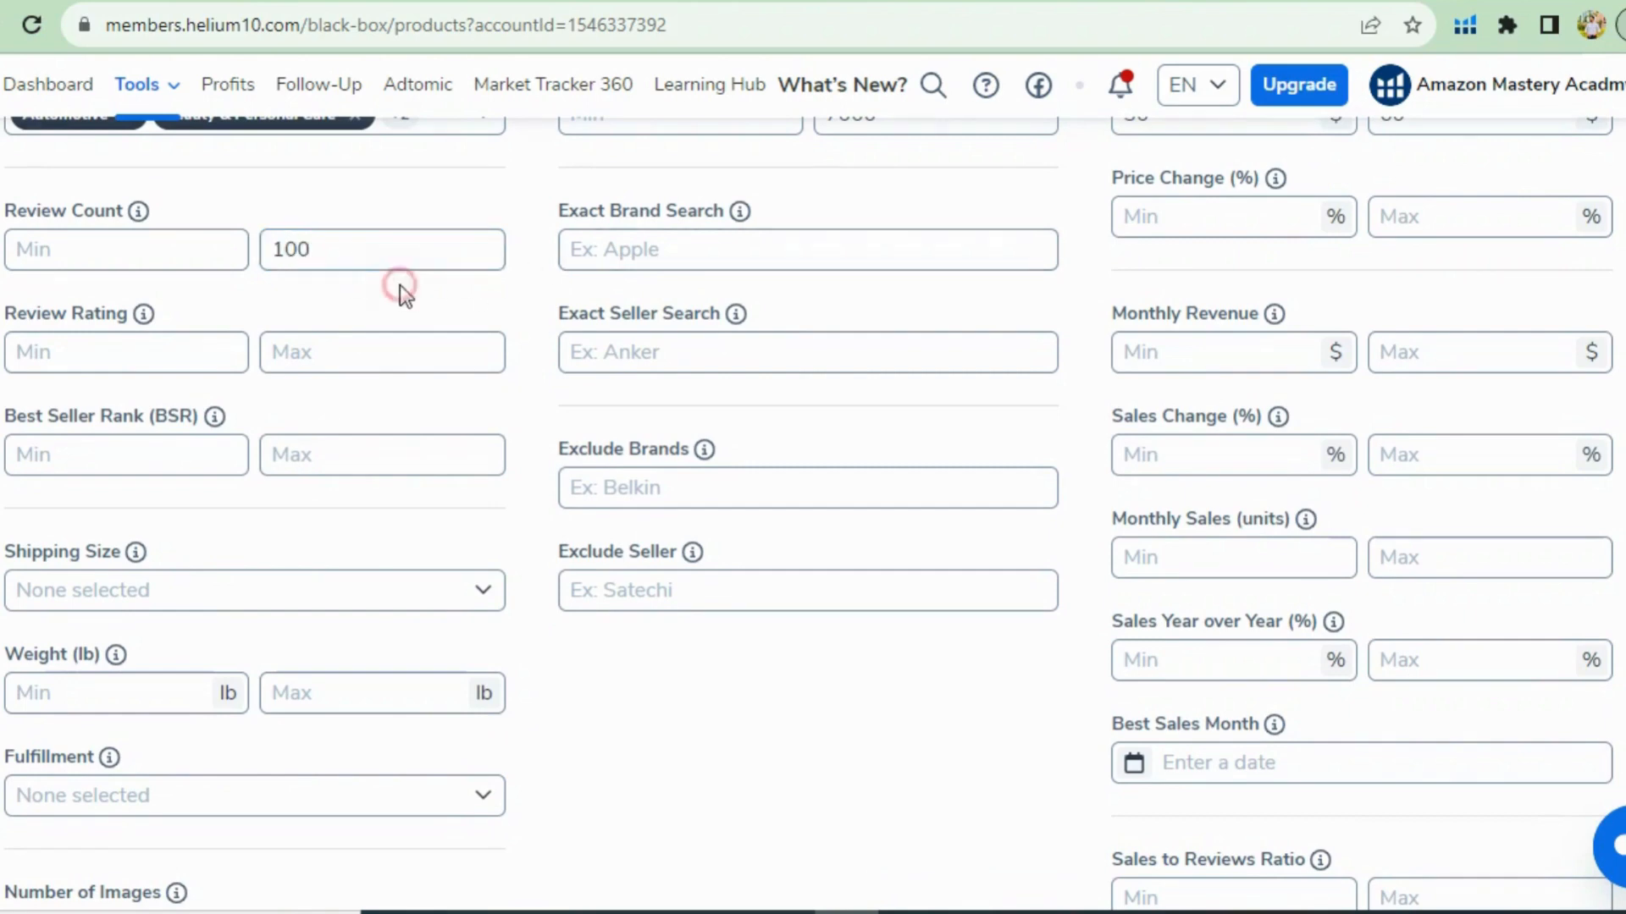
Step: Set the review rating filter to a minimum of 4.5 and a maximum of 5
{"action": "scroll", "coordinate": [193, 322], "scroll_direction": "down", "scroll_amount": 1}
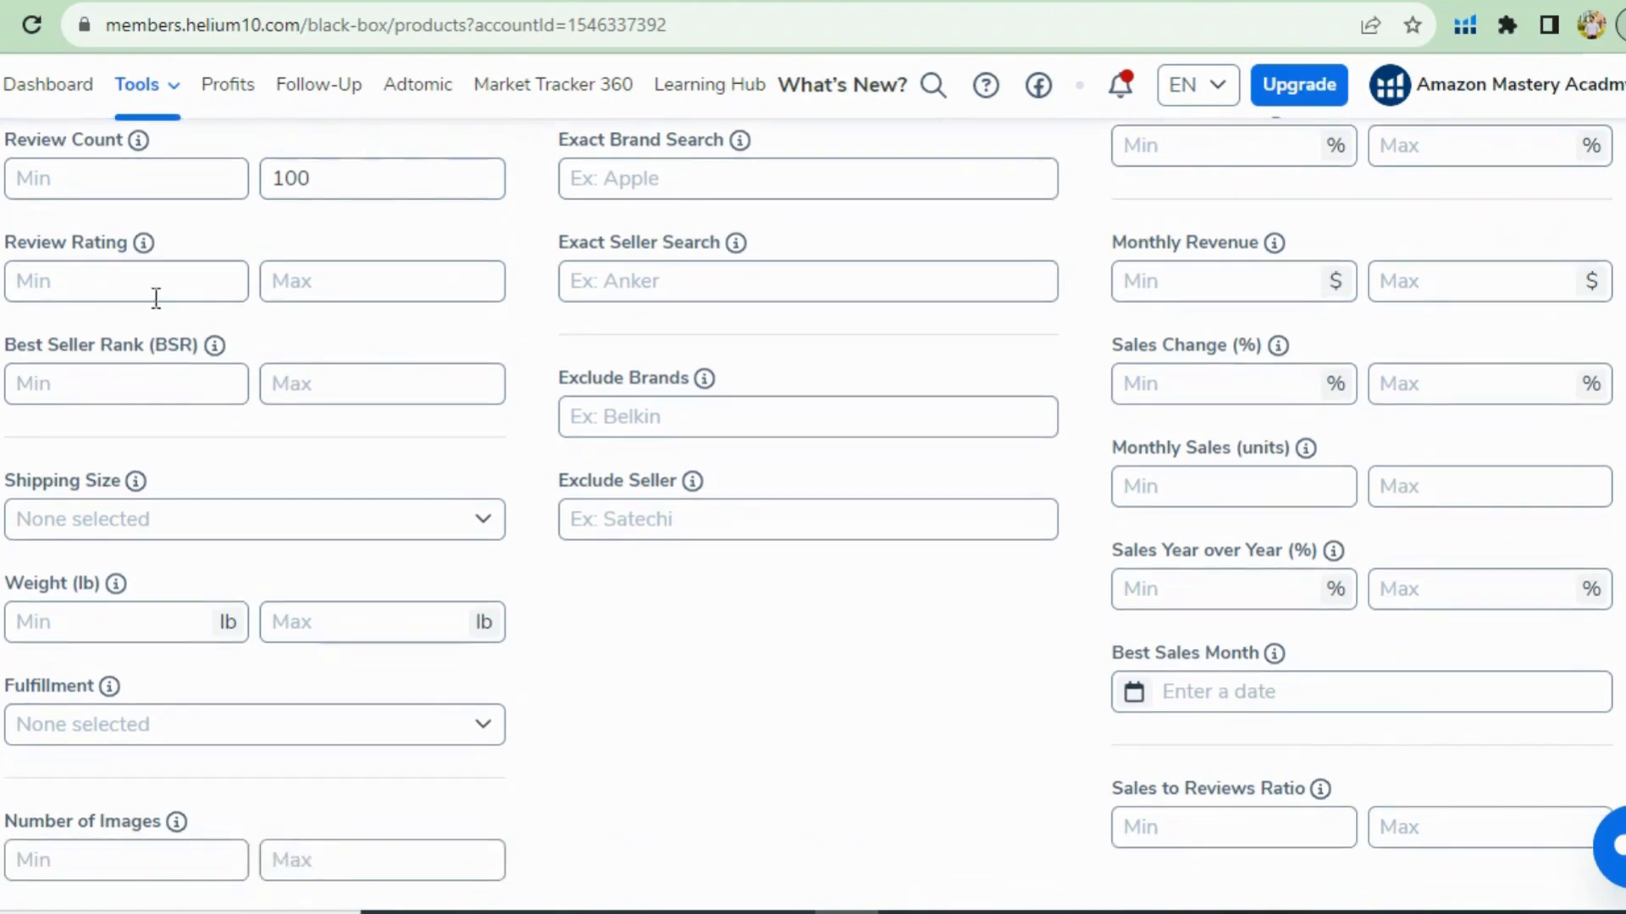
{"action": "left_click", "coordinate": [329, 281]}
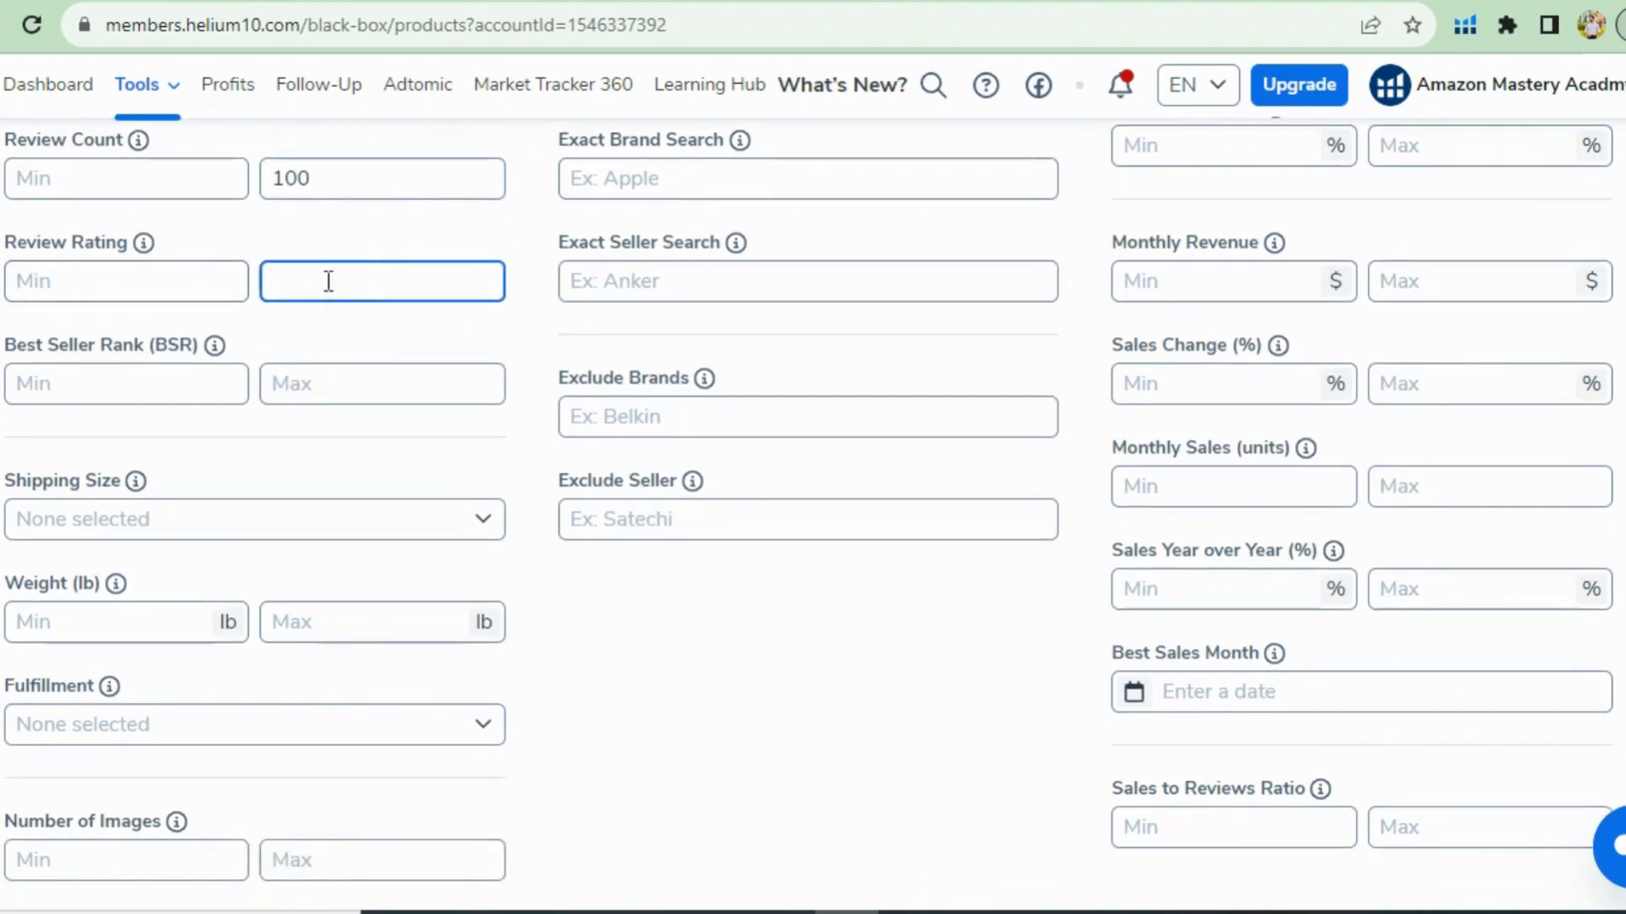
{"action": "type", "text": "4."}
{"action": "left_click", "coordinate": [106, 281]}
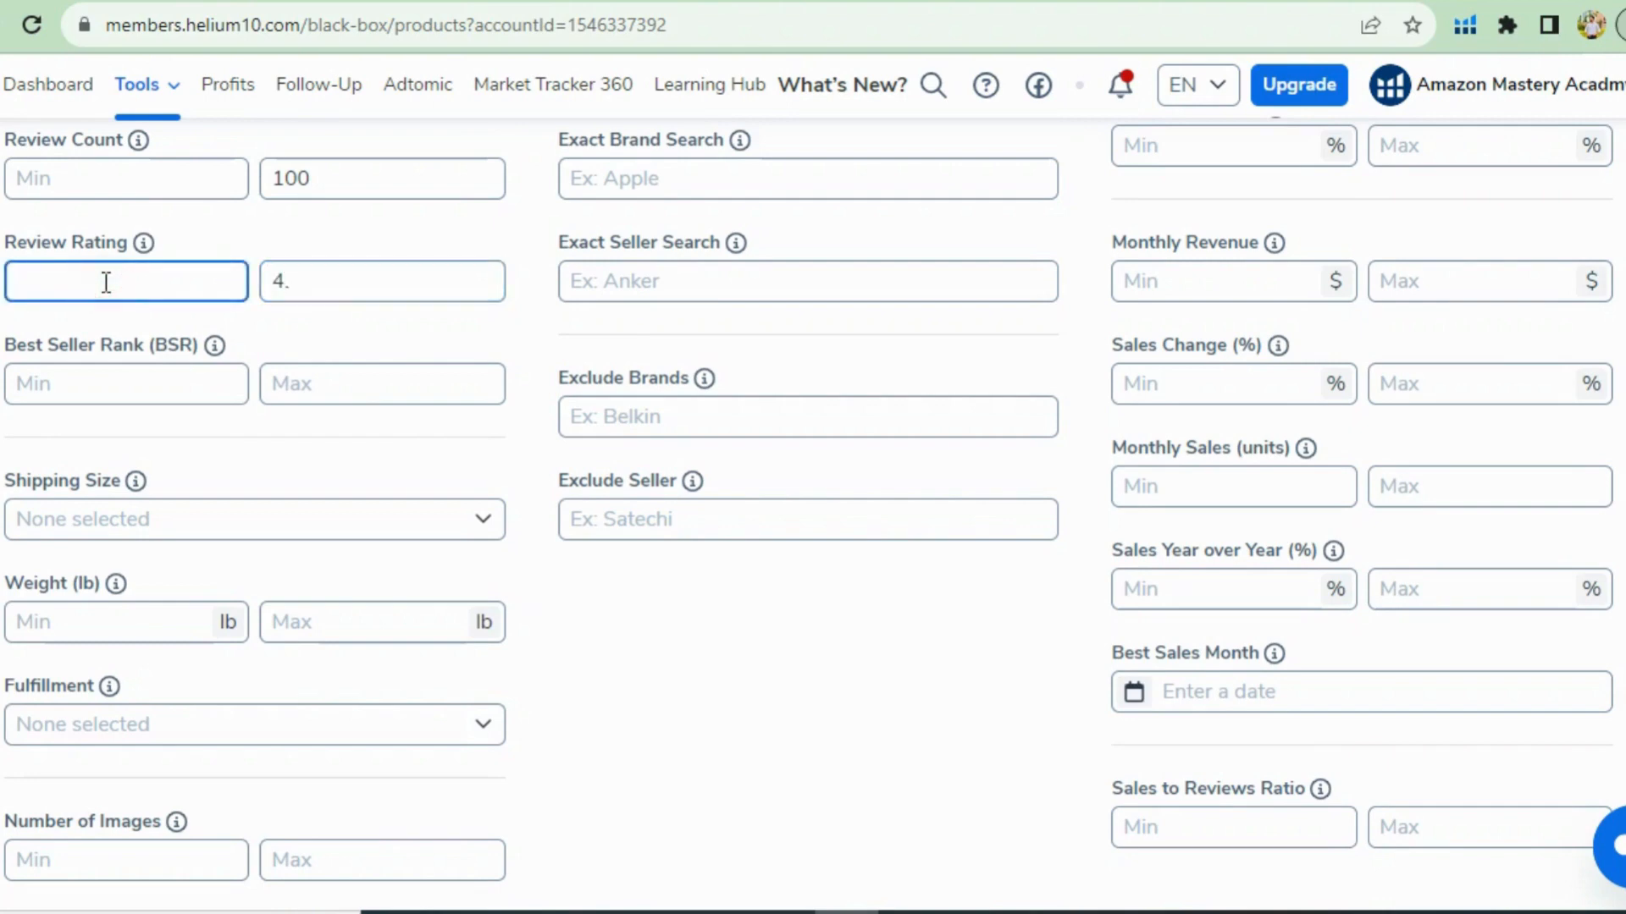
{"action": "type", "text": "4"}
{"action": "key", "text": "BackSpace"}
{"action": "type", "text": "5"}
{"action": "left_click", "coordinate": [353, 282]}
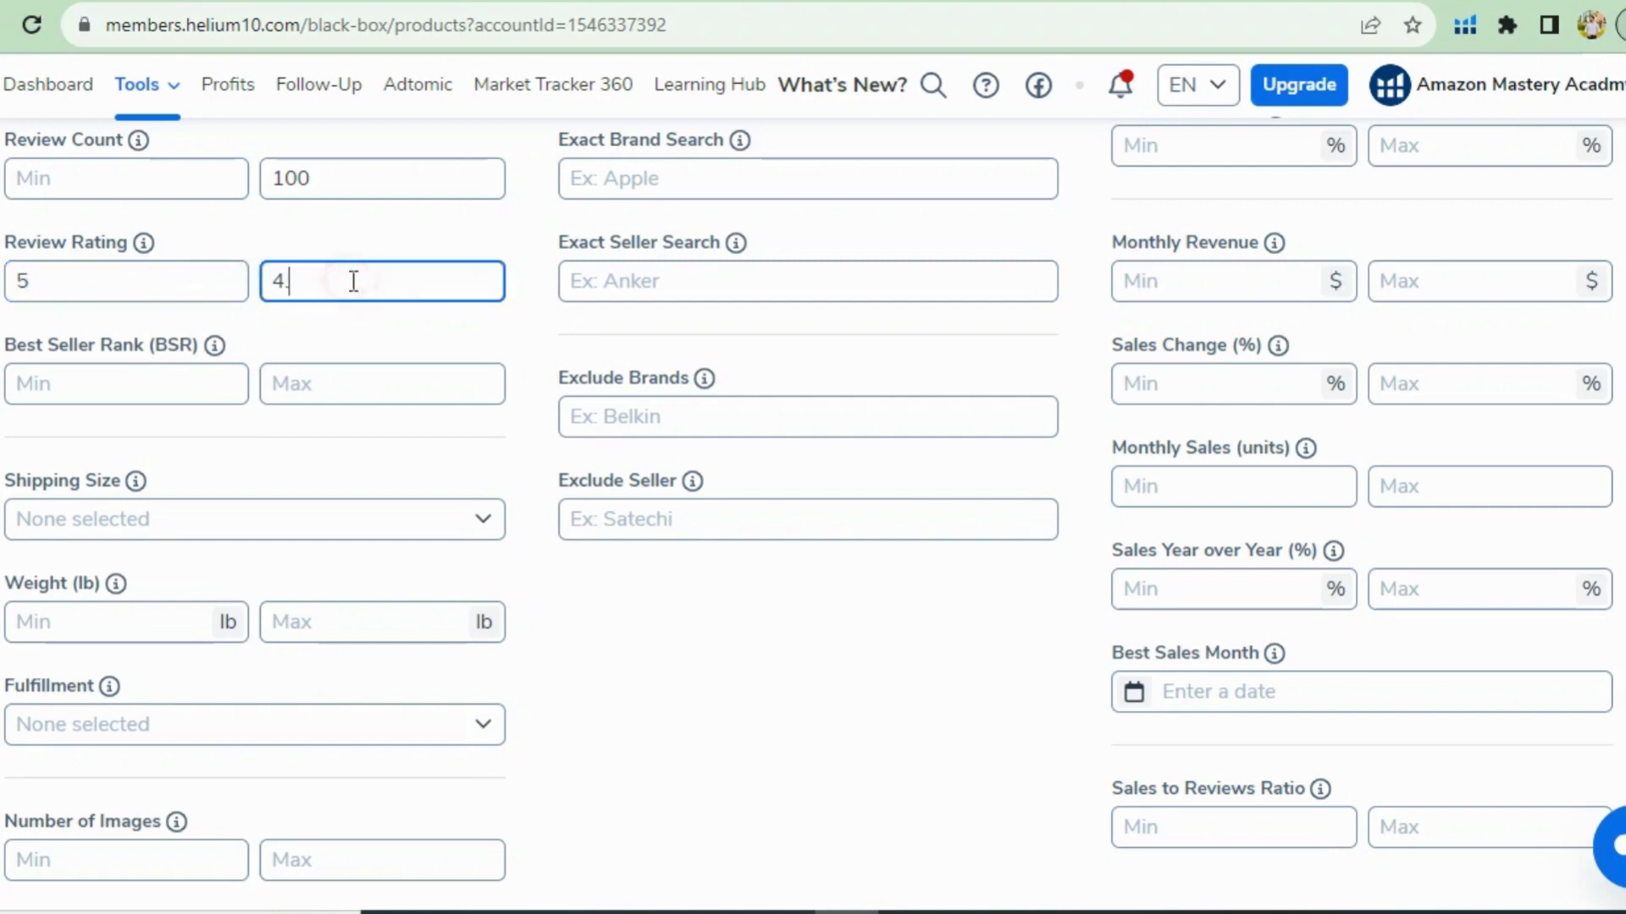
{"action": "key", "text": "BackSpace"}
{"action": "key", "text": "BackSpace"}
{"action": "type", "text": "5"}
{"action": "left_click", "coordinate": [19, 281]}
{"action": "type", "text": "4."}
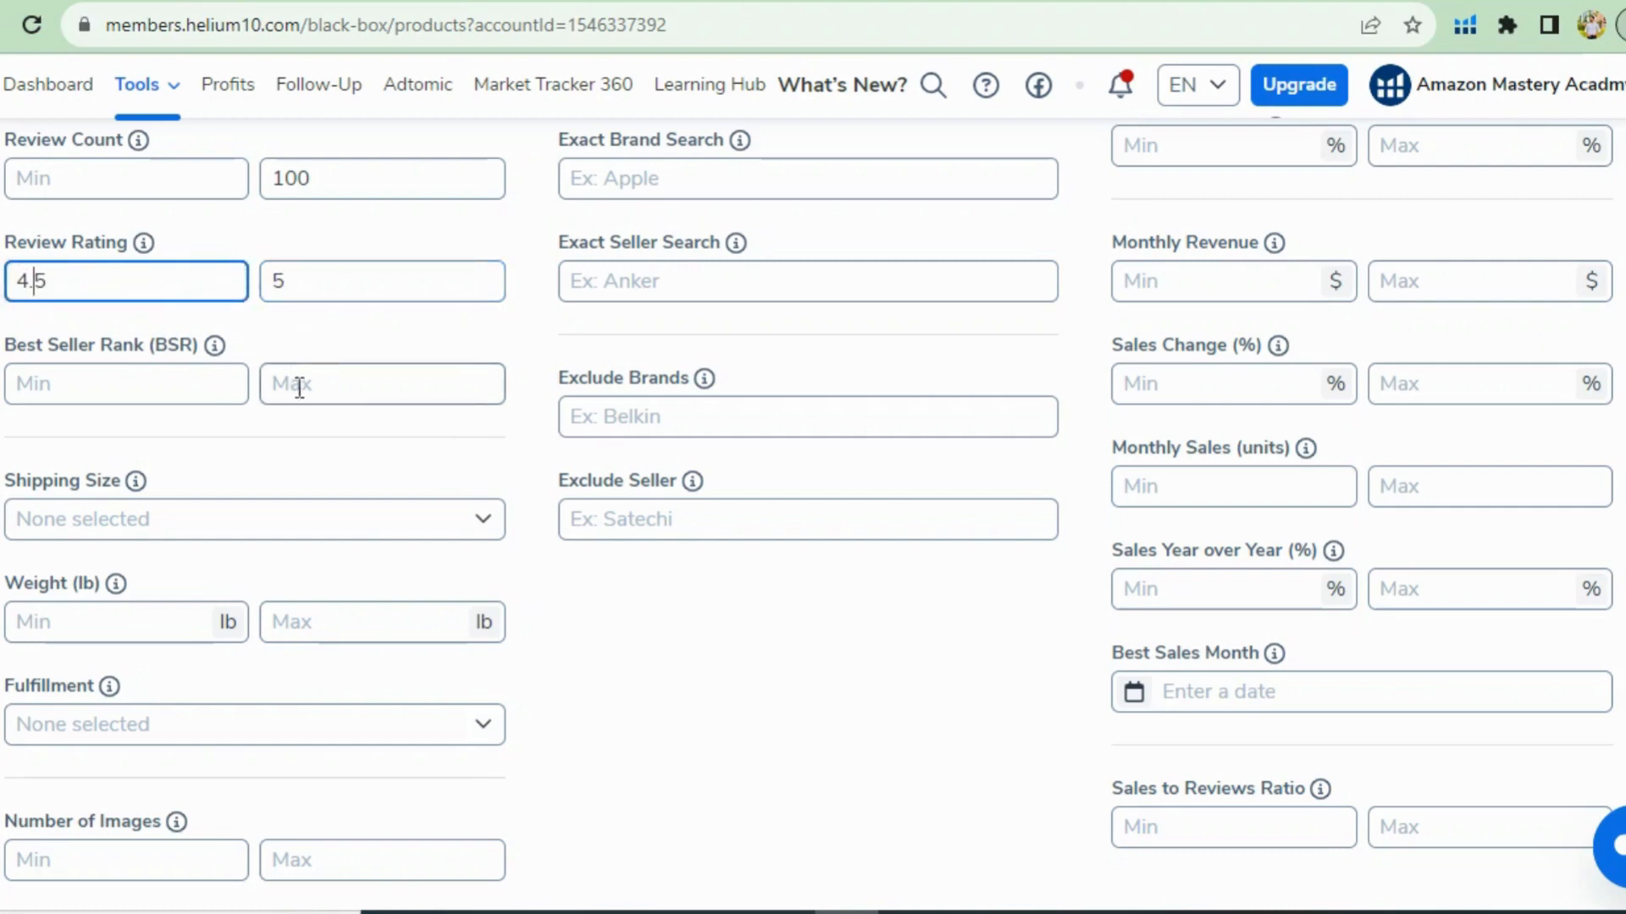
{"action": "left_click", "coordinate": [319, 352]}
Step: Set the monthly revenue filter to a minimum of $50000 and a maximum of $200000
{"action": "scroll", "coordinate": [913, 304], "scroll_direction": "up", "scroll_amount": 2}
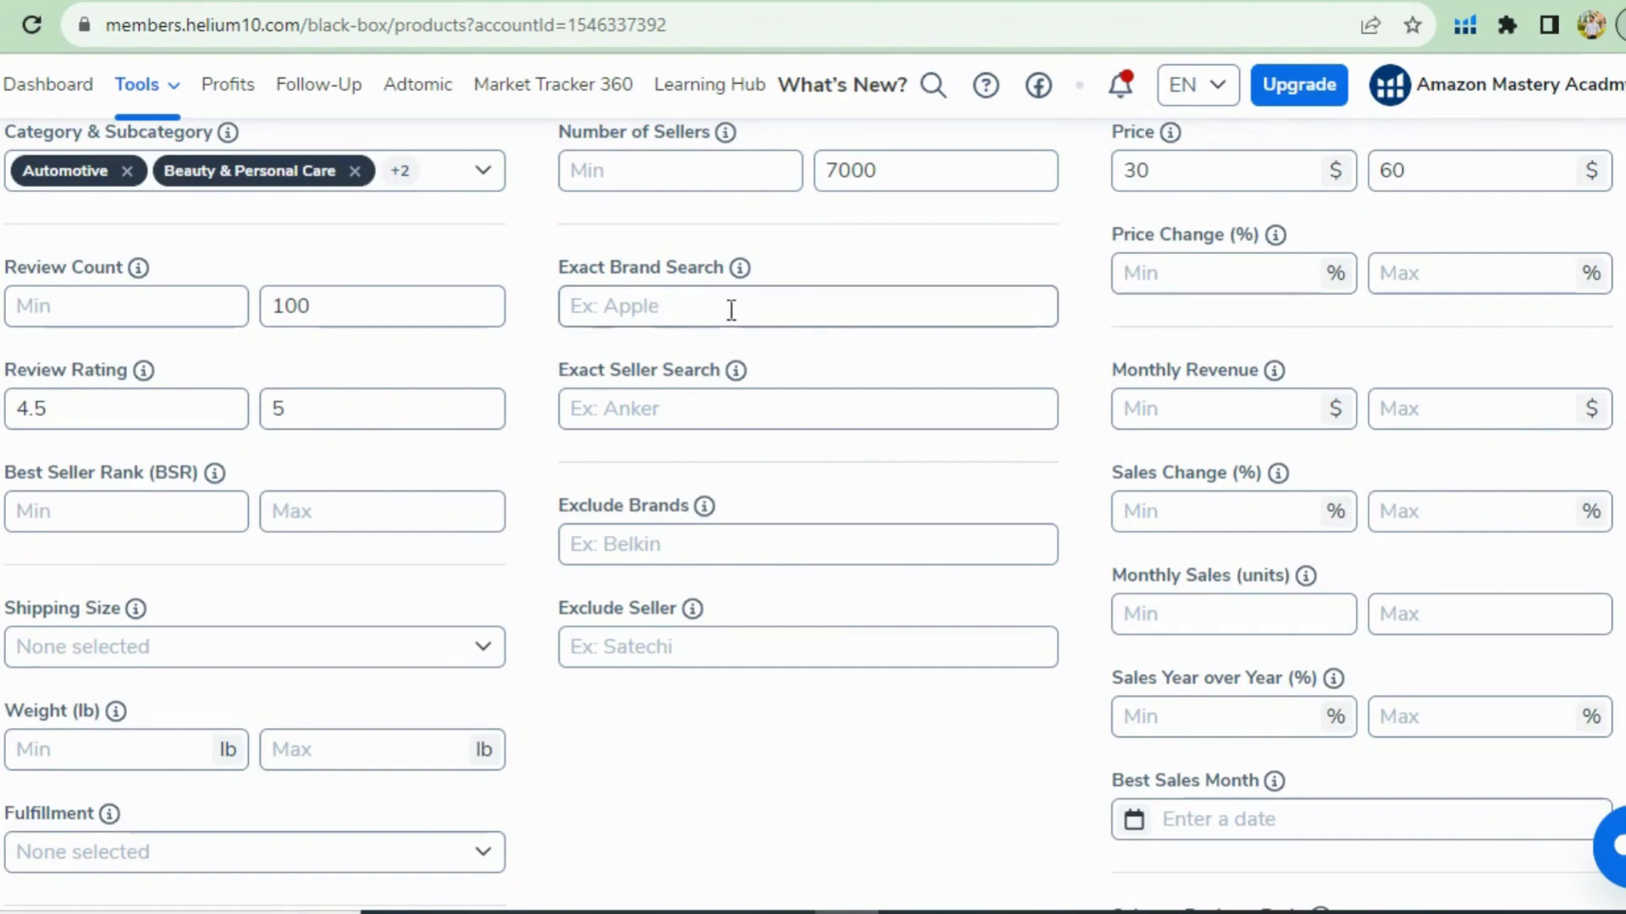
{"action": "scroll", "coordinate": [728, 310], "scroll_direction": "down", "scroll_amount": 1}
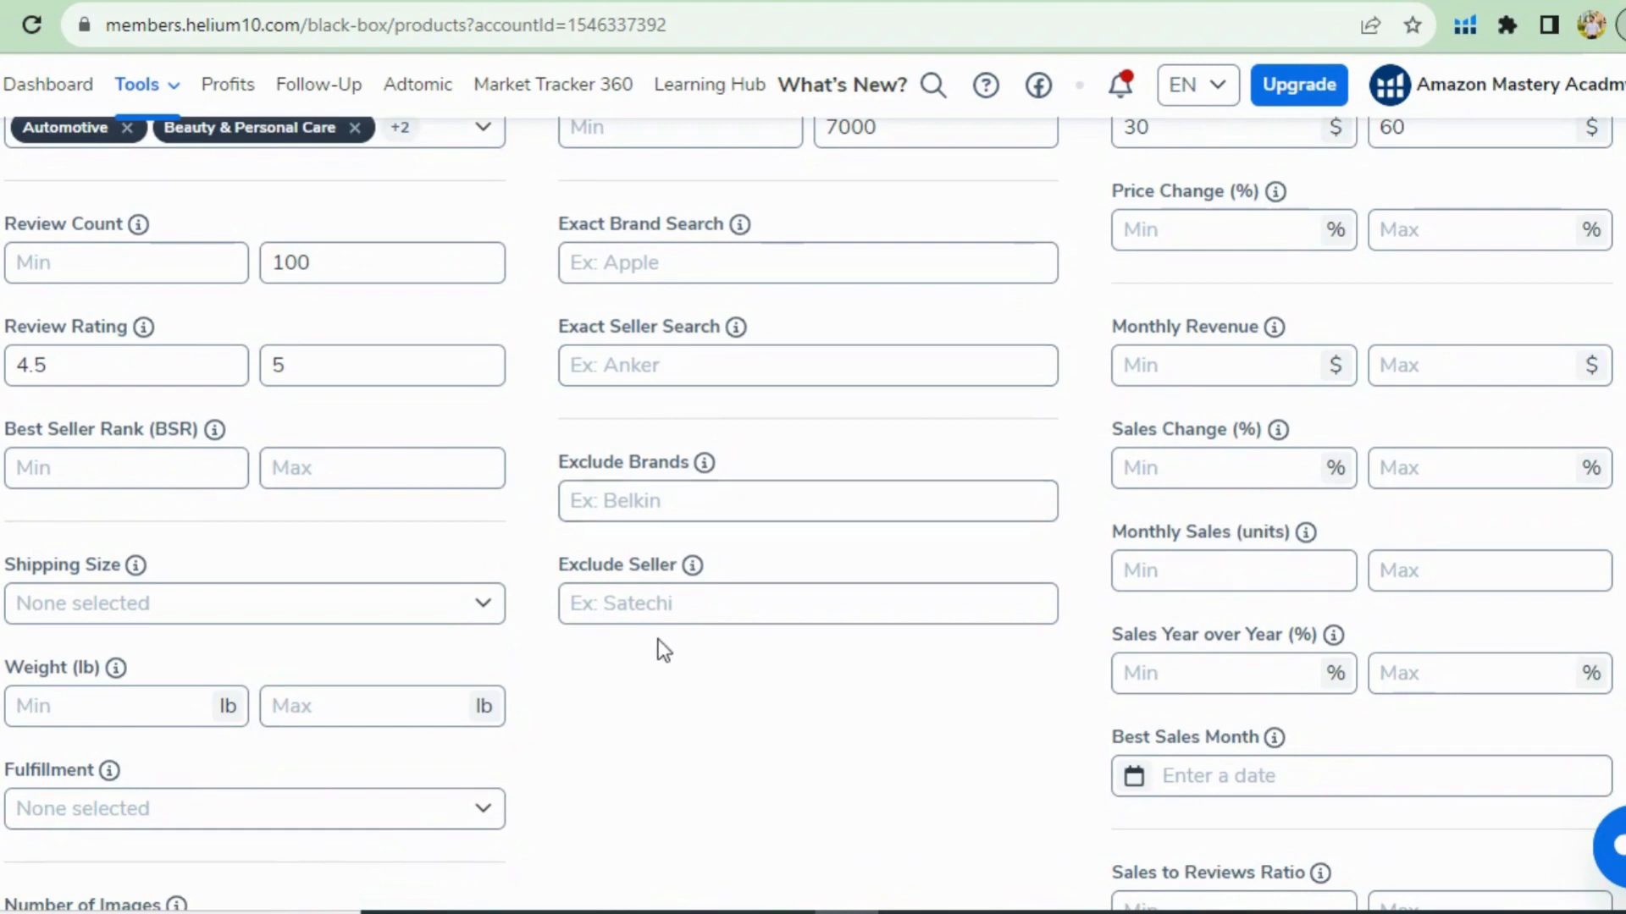
{"action": "left_click", "coordinate": [1188, 376]}
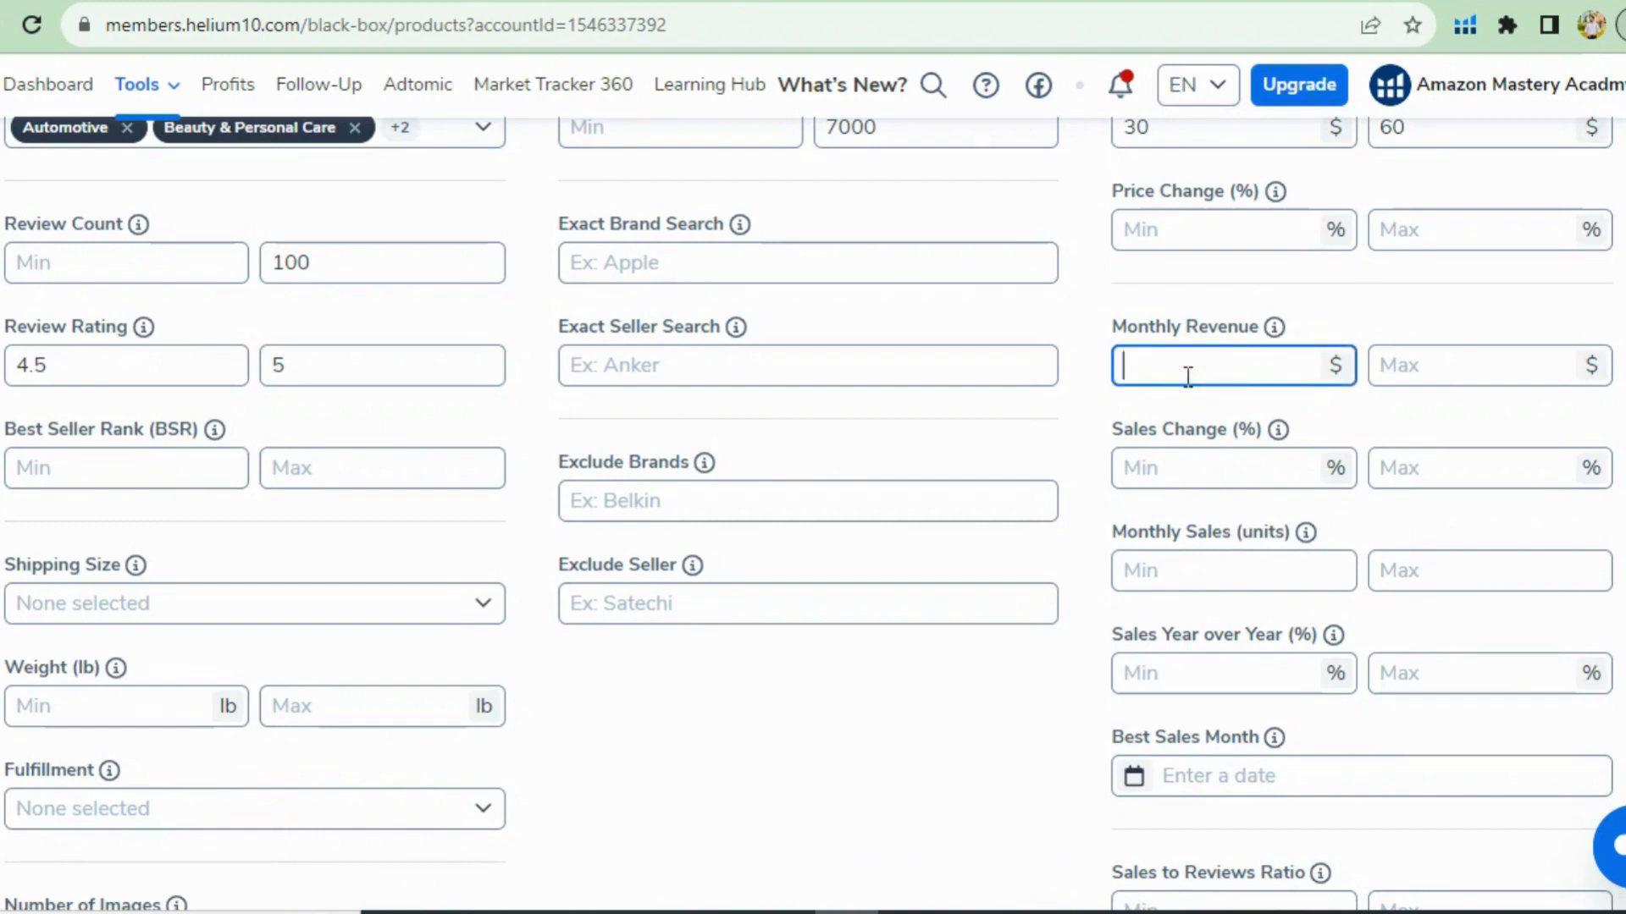
{"action": "type", "text": "500000"}
{"action": "left_click", "coordinate": [1142, 366]}
{"action": "type", "text": "0"}
{"action": "key", "text": "BackSpace"}
{"action": "left_click", "coordinate": [1515, 374]}
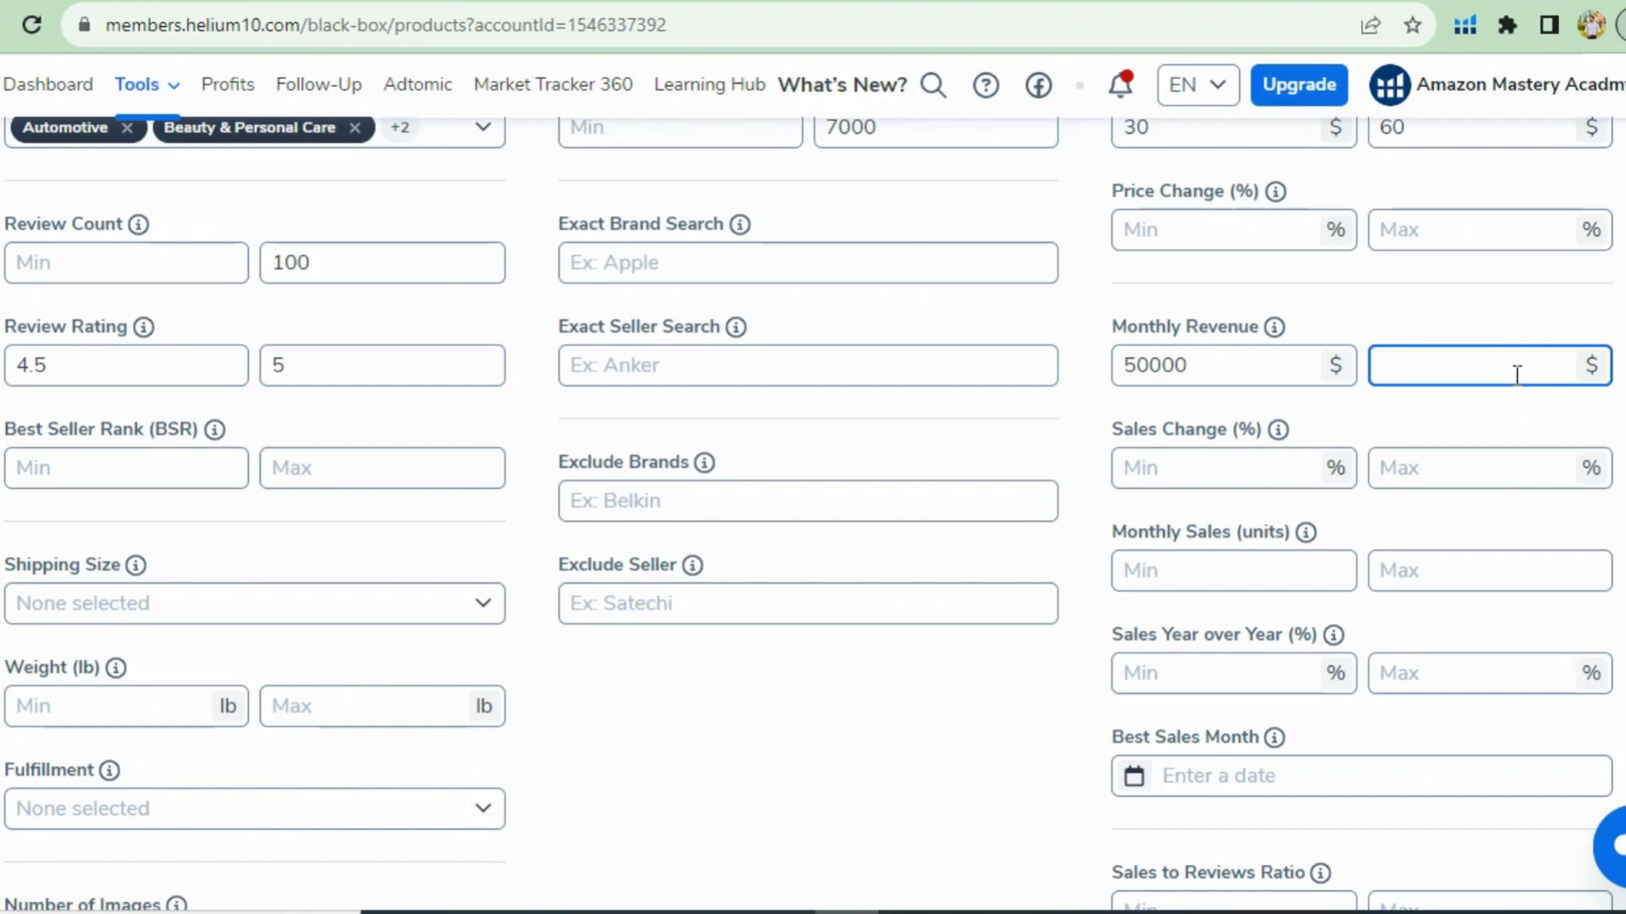
{"action": "type", "text": "200000"}
{"action": "left_click", "coordinate": [1403, 366]}
Step: Set the maximum Best Seller Rank (BSR) to 60000, leaving the minimum empty
{"action": "scroll", "coordinate": [516, 373], "scroll_direction": "down", "scroll_amount": 1}
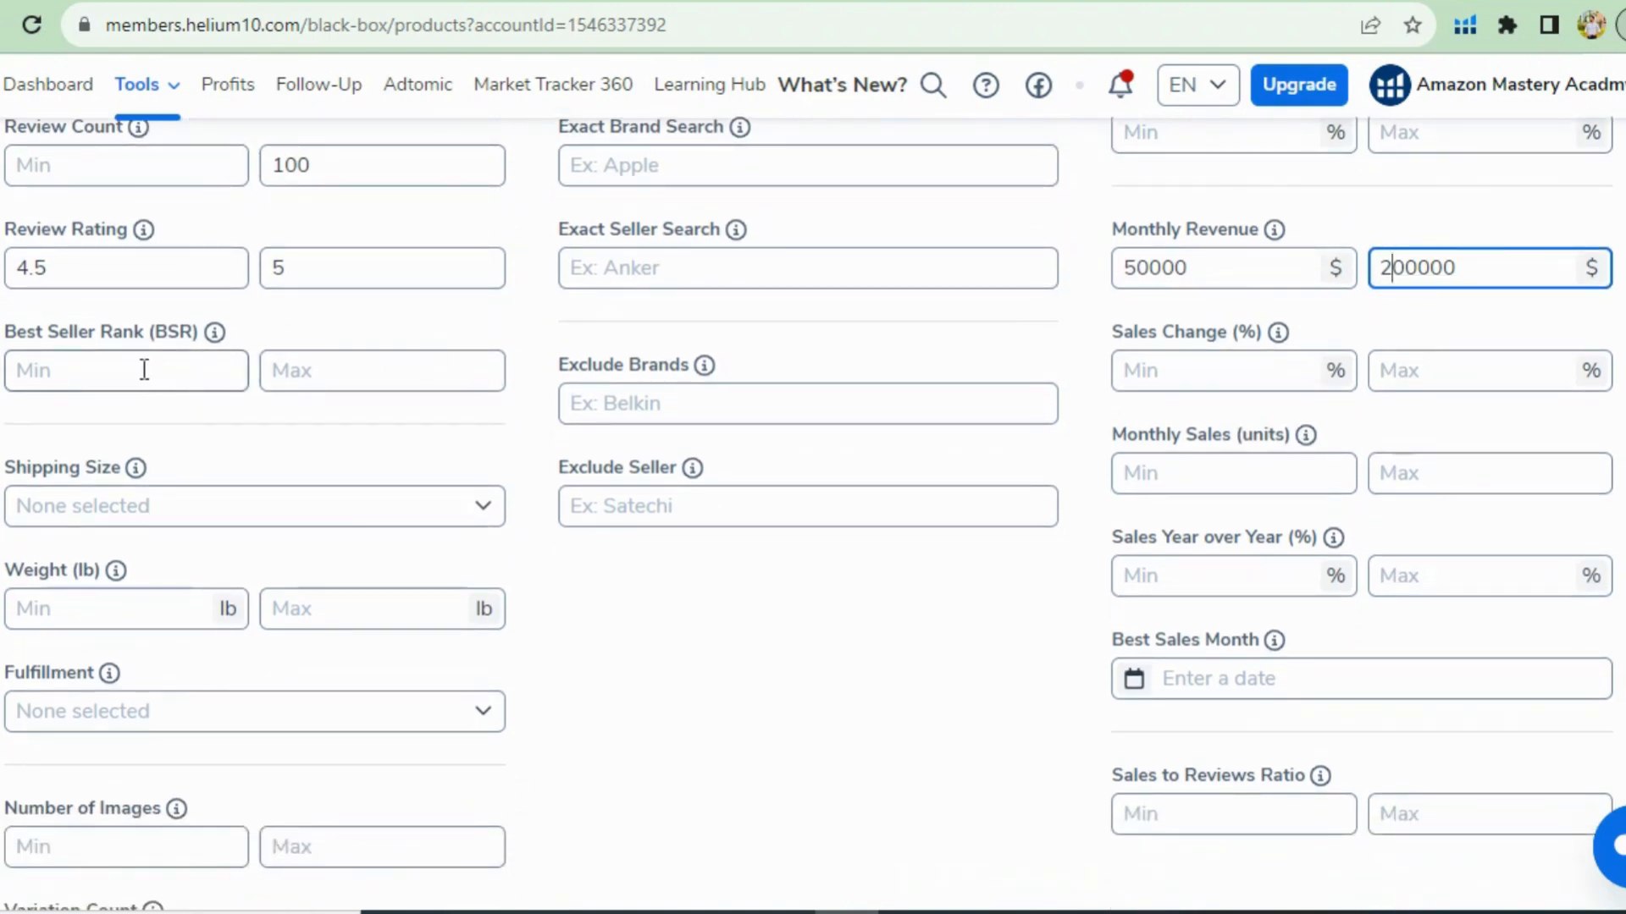
{"action": "left_click_drag", "start_coordinate": [8, 329], "coordinate": [200, 333]}
{"action": "left_click", "coordinate": [200, 333]}
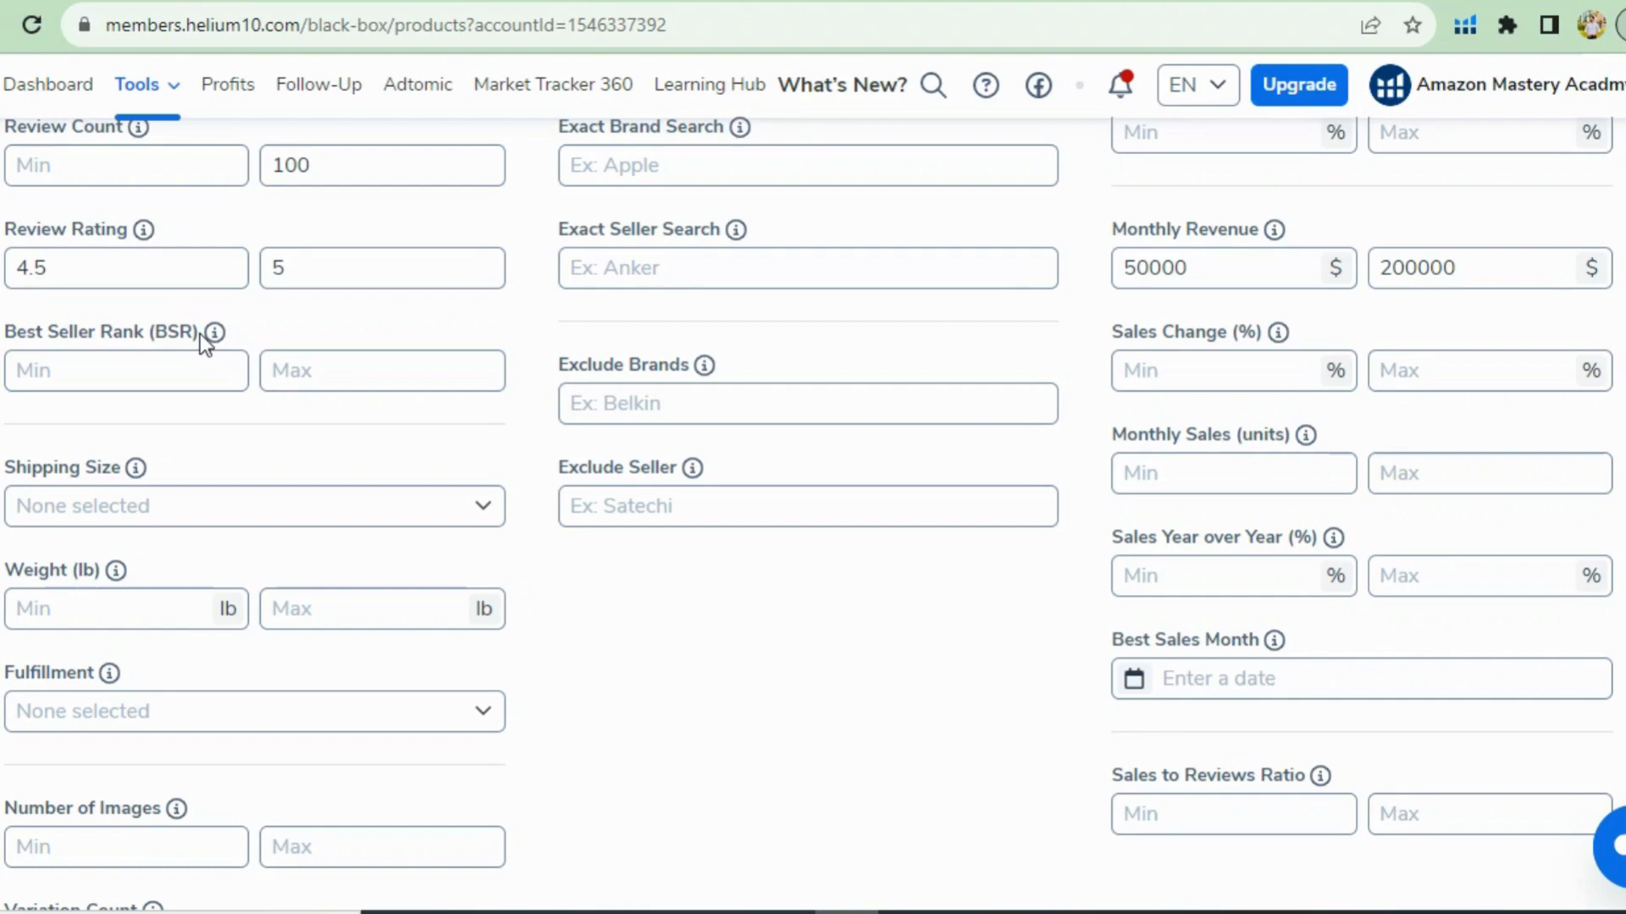
{"action": "left_click", "coordinate": [110, 335]}
{"action": "left_click", "coordinate": [322, 371]}
{"action": "type", "text": "600000"}
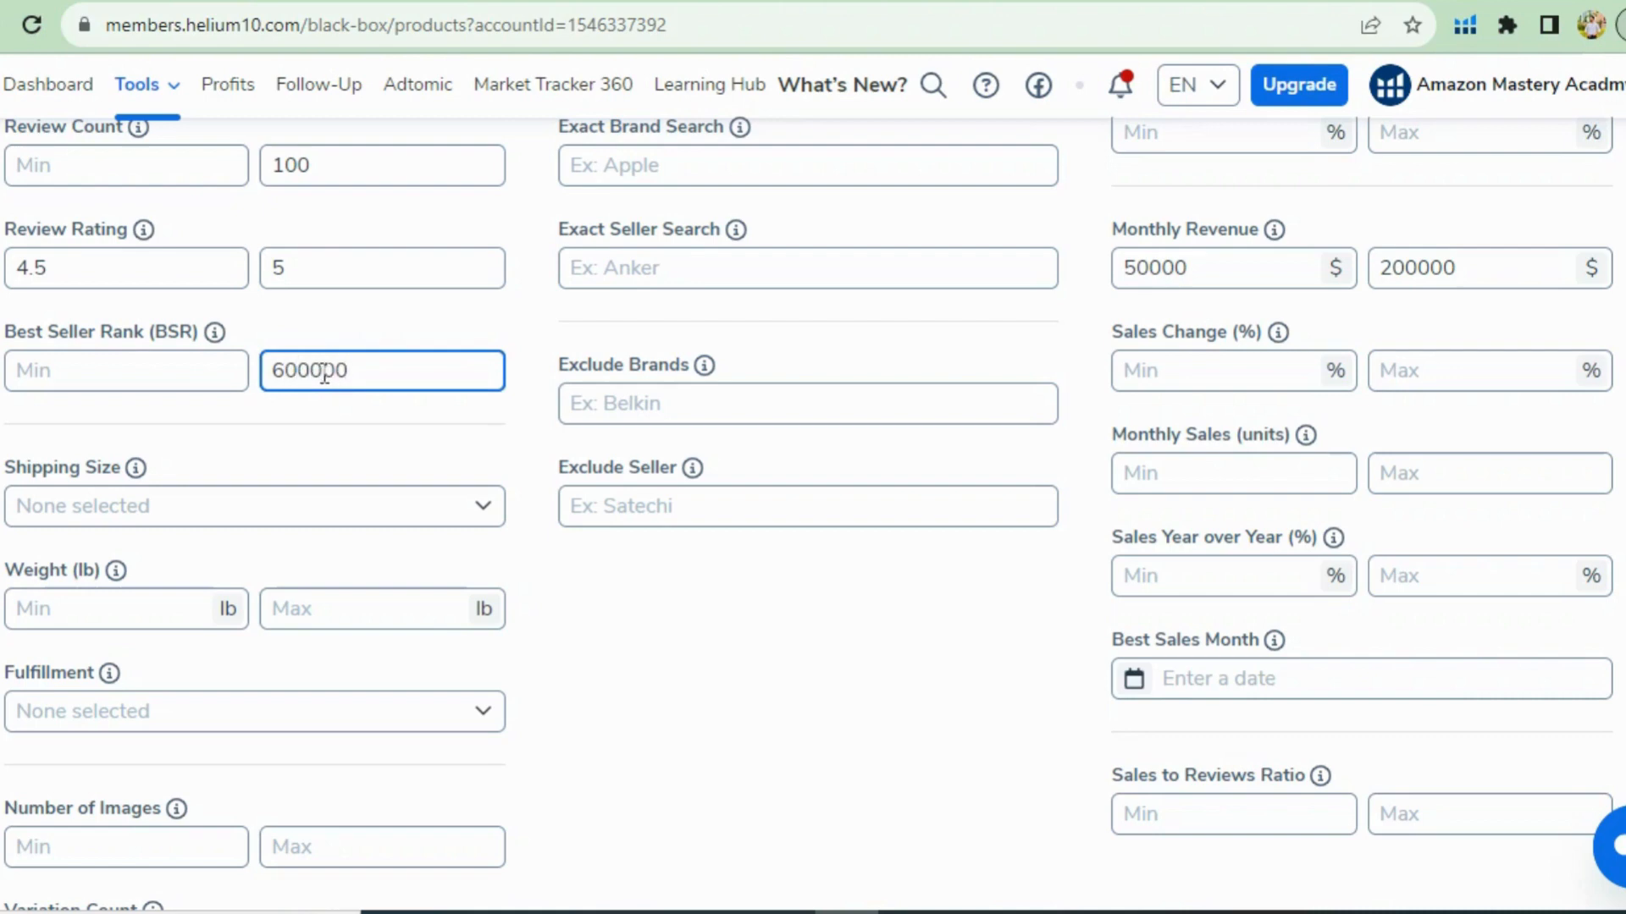
{"action": "key", "text": "BackSpace"}
{"action": "key", "text": "Left"}
{"action": "key", "text": "Left"}
{"action": "key", "text": "Left"}
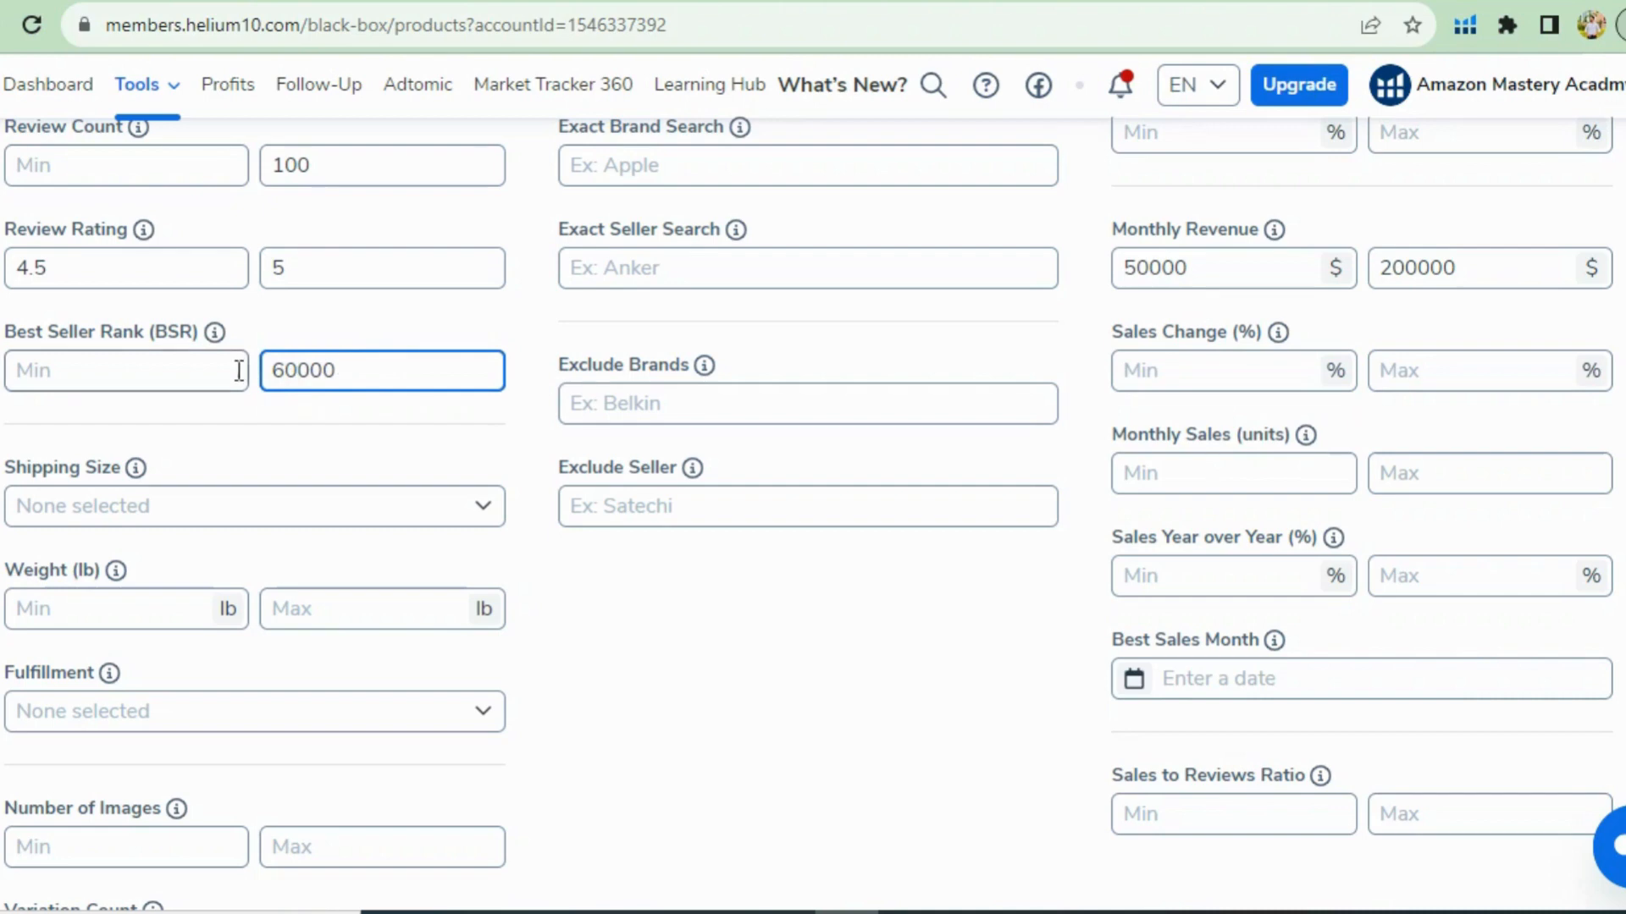
{"action": "left_click", "coordinate": [241, 406]}
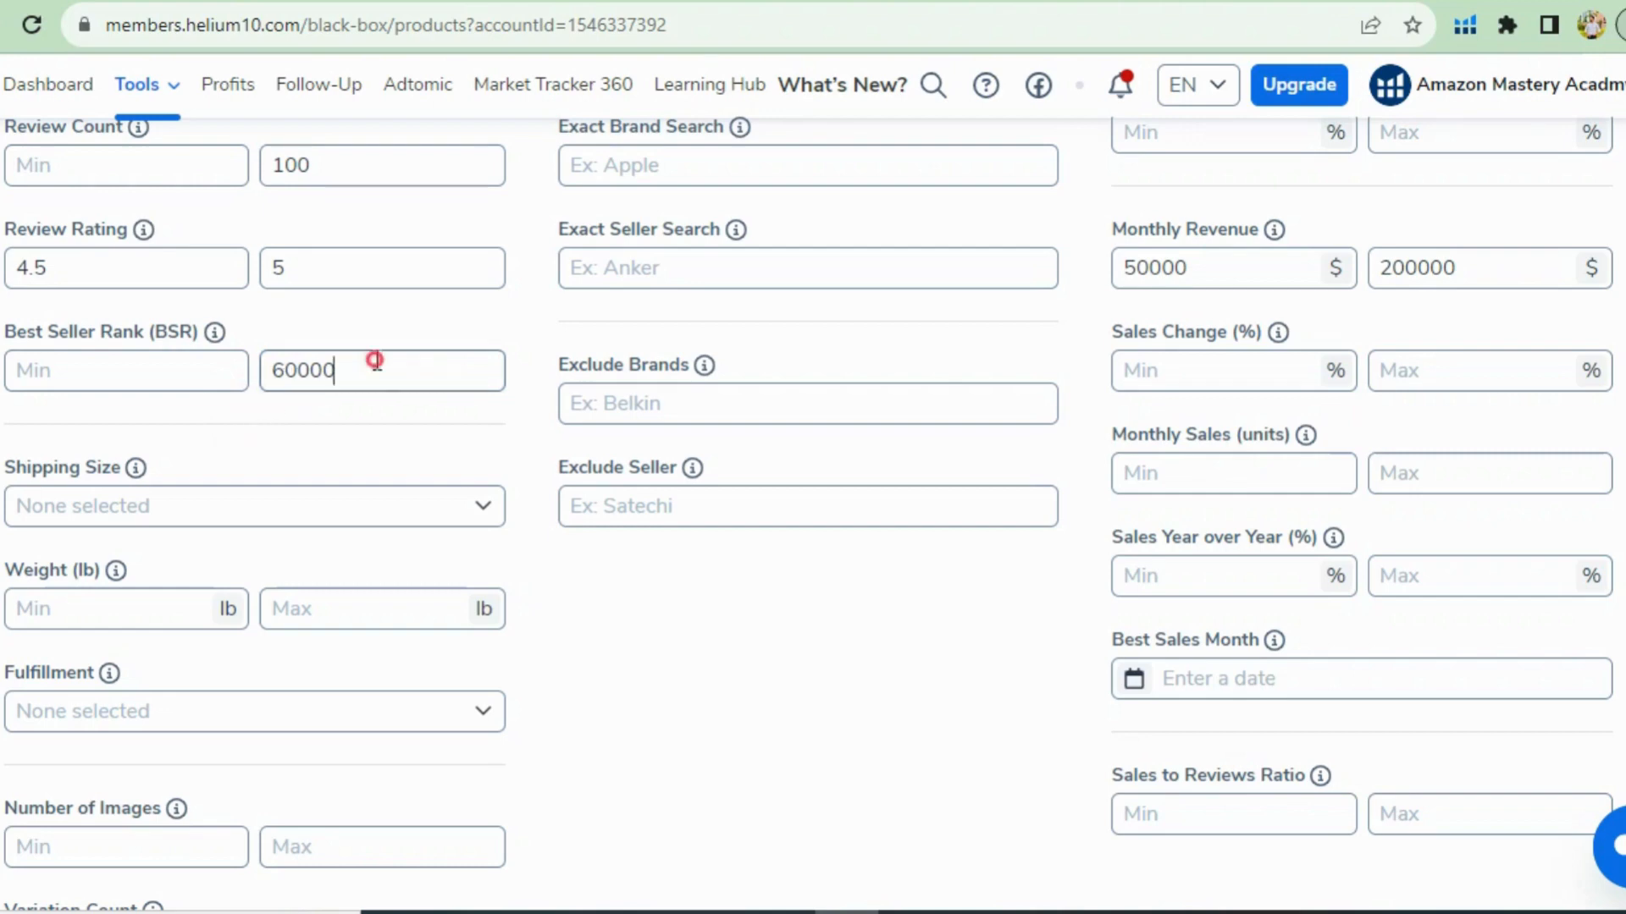
Step: Change the maximum Best Seller Rank (BSR) to 100000
{"action": "left_click_drag", "start_coordinate": [373, 356], "coordinate": [272, 370]}
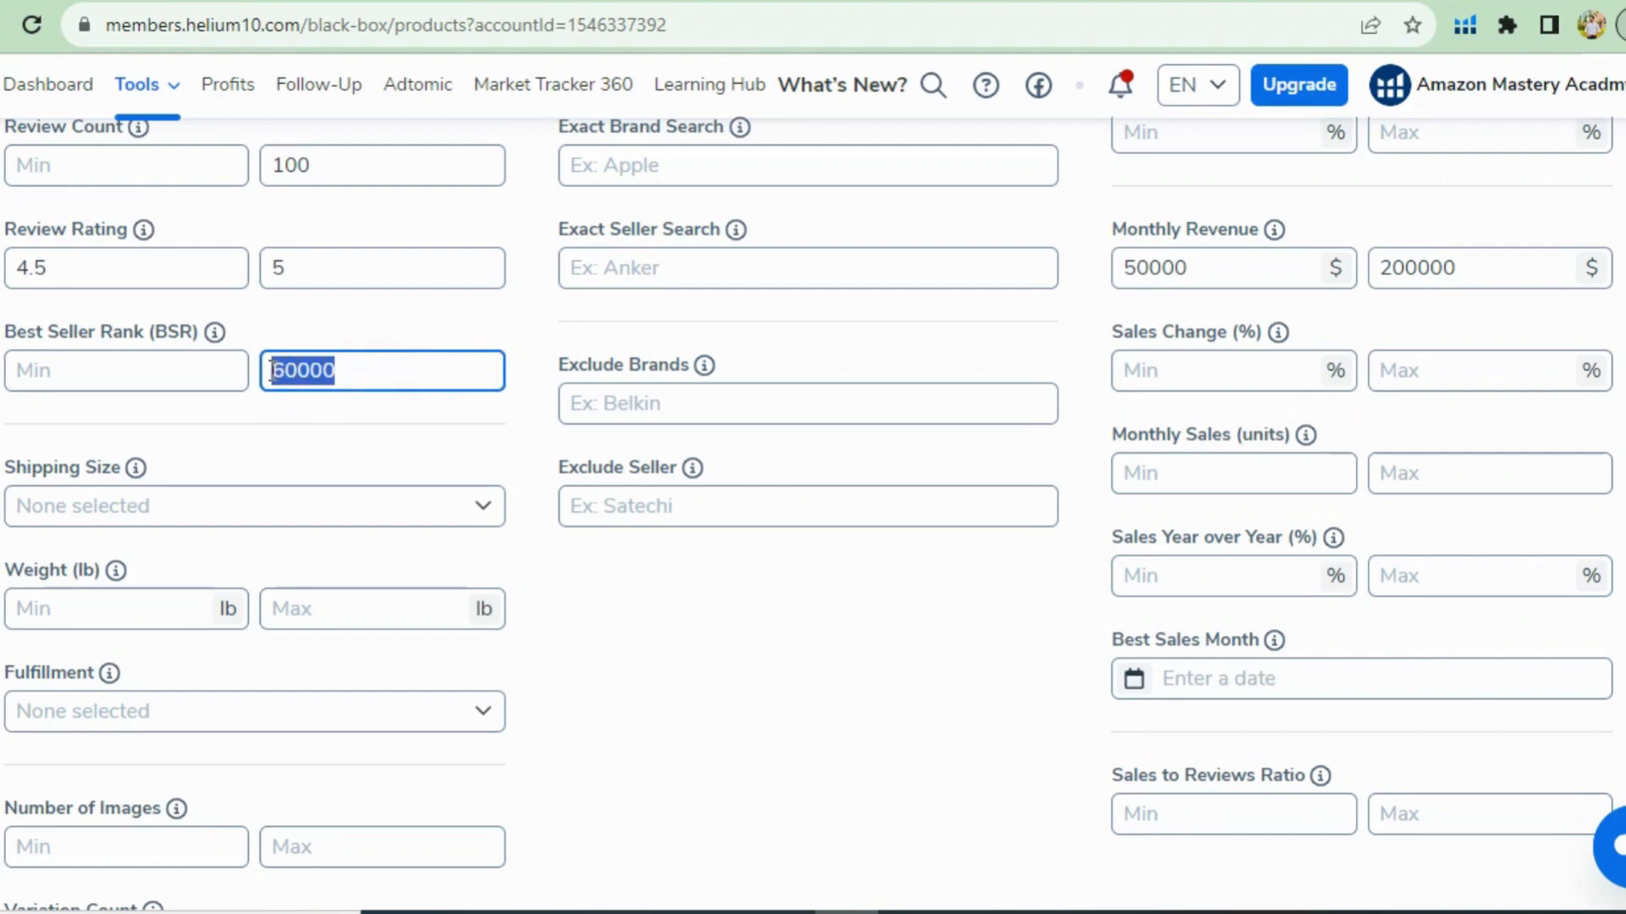
{"action": "left_click", "coordinate": [284, 370]}
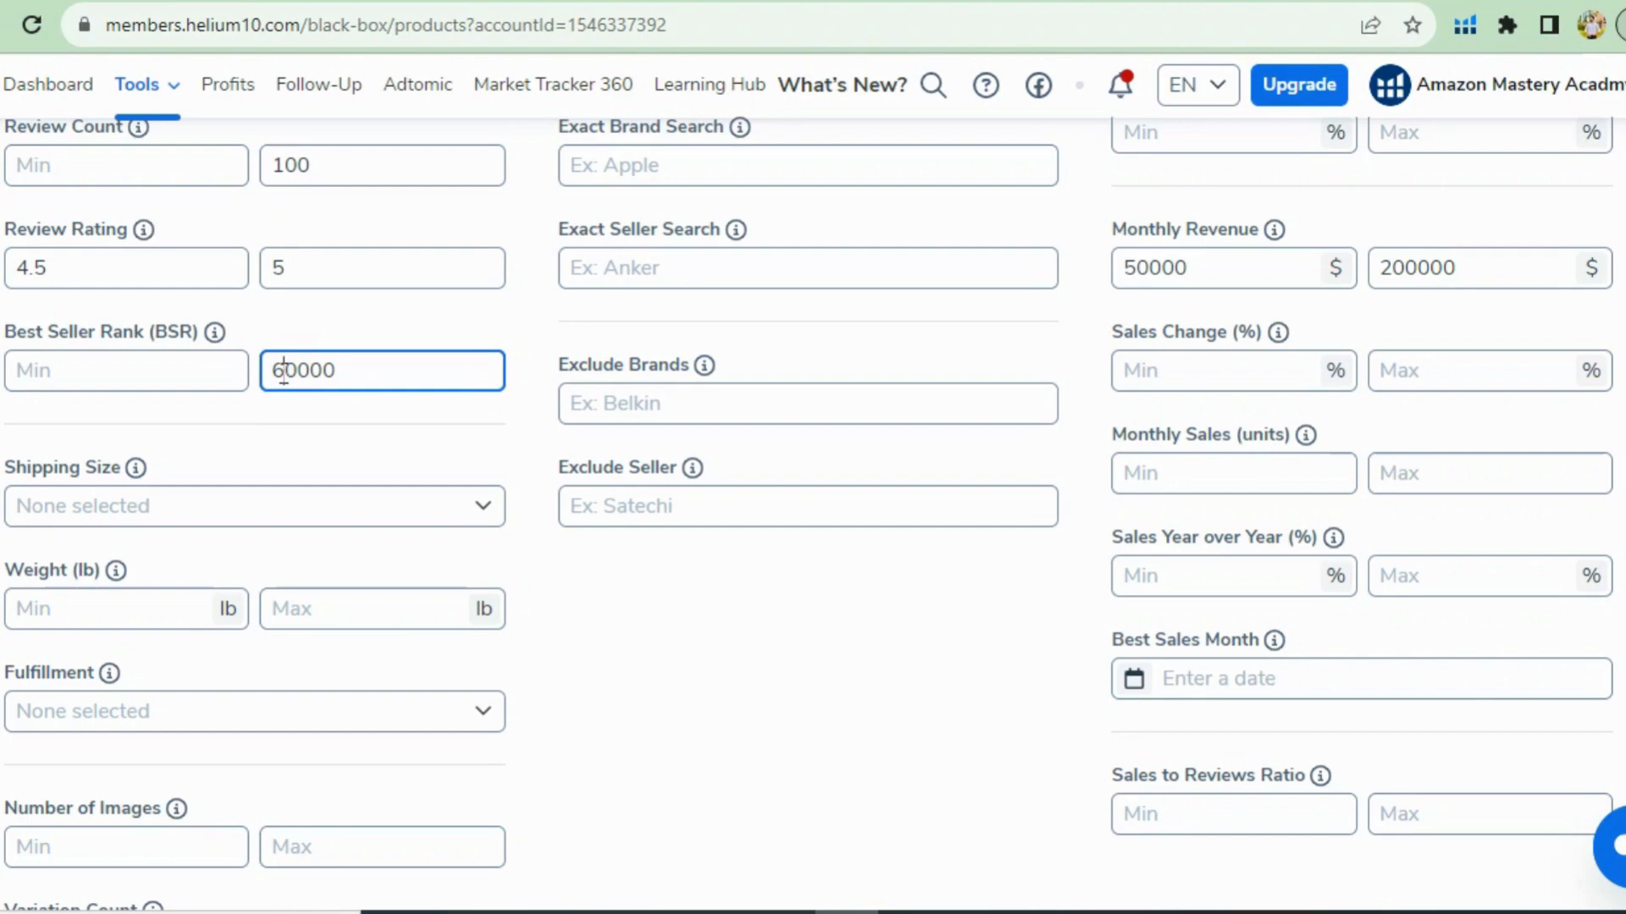
{"action": "key", "text": "BackSpace"}
{"action": "type", "text": "10"}
{"action": "left_click", "coordinate": [377, 393]}
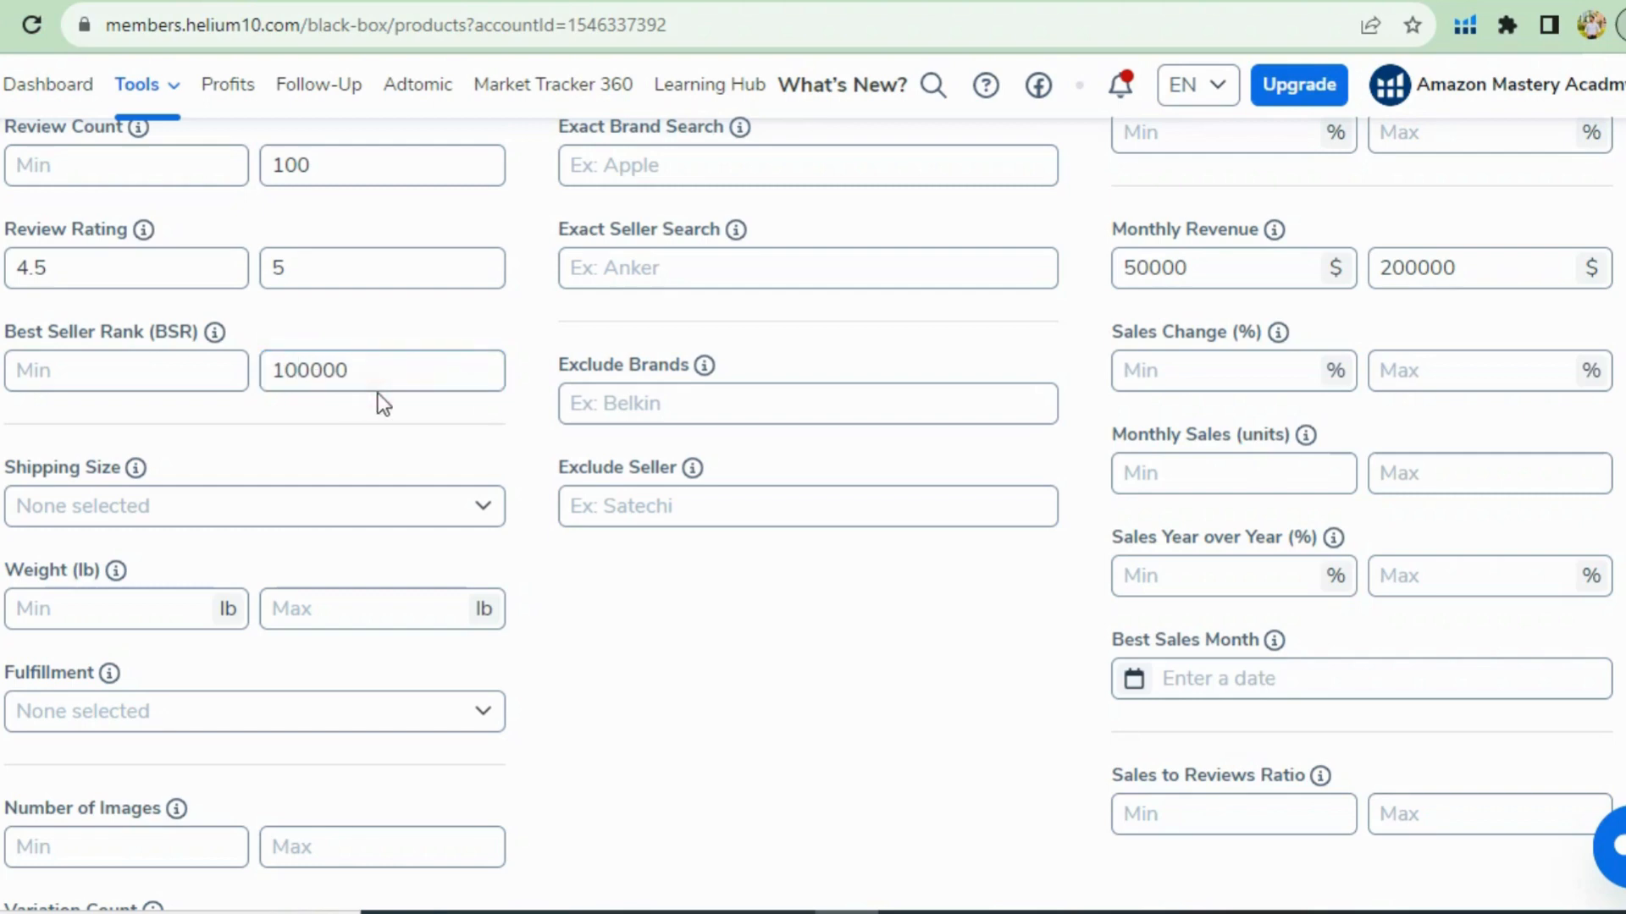
Step: Restore the maximum Best Seller Rank (BSR) to 60000
{"action": "left_click", "coordinate": [291, 370]}
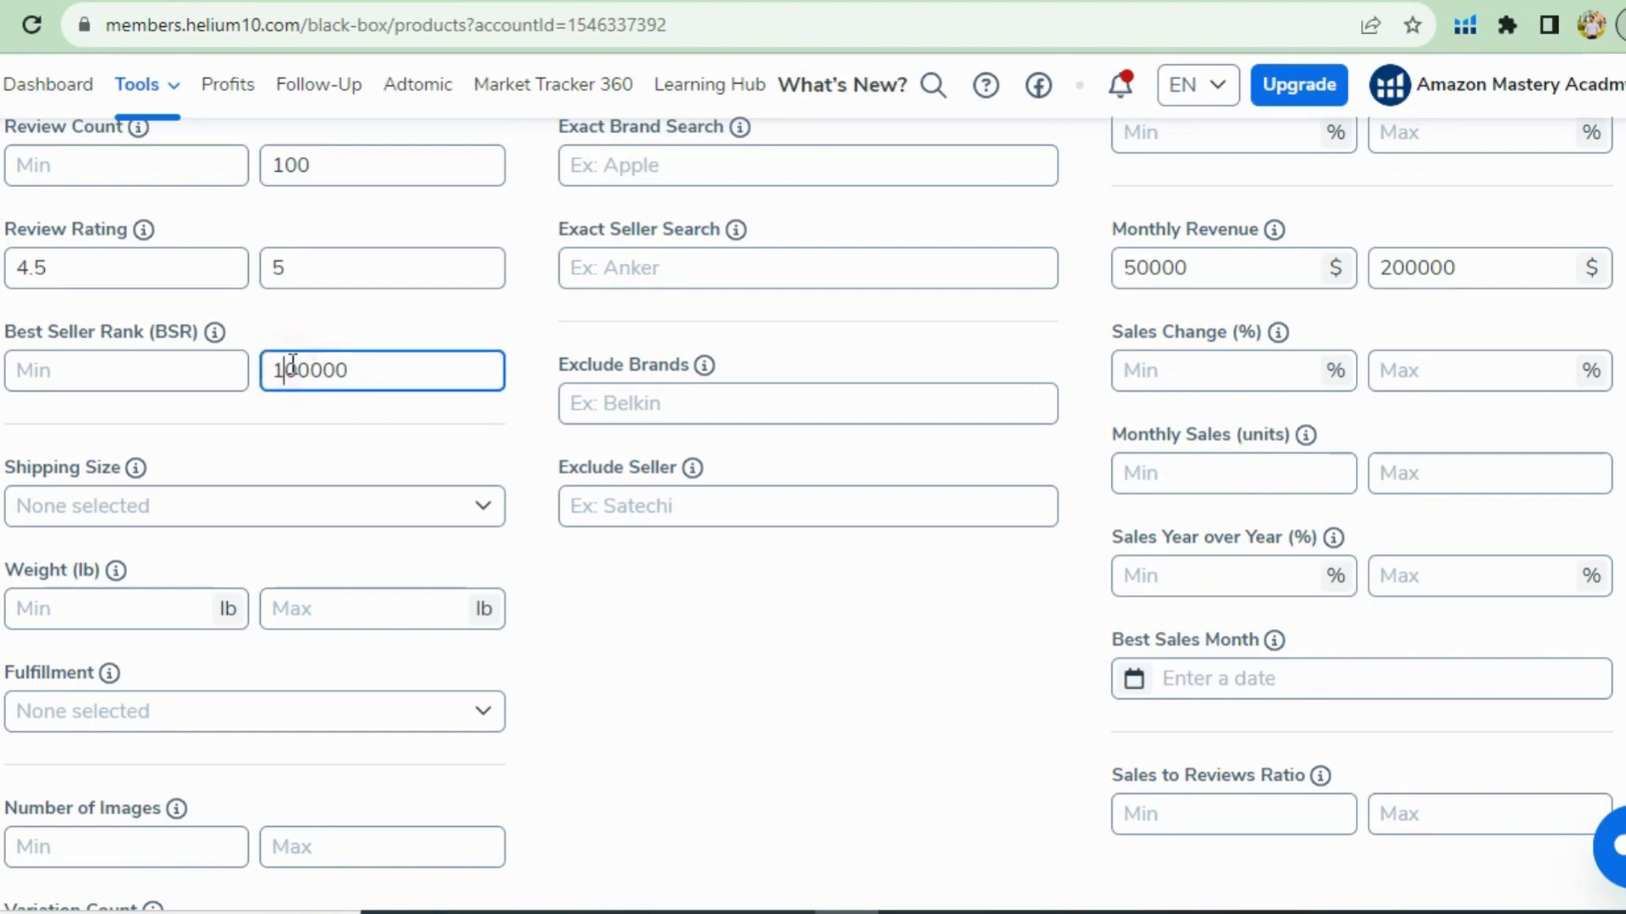
{"action": "key", "text": "Delete"}
{"action": "type", "text": "6"}
{"action": "left_click", "coordinate": [280, 370]}
{"action": "key", "text": "BackSpace"}
{"action": "left_click", "coordinate": [294, 370]}
{"action": "left_click", "coordinate": [335, 428]}
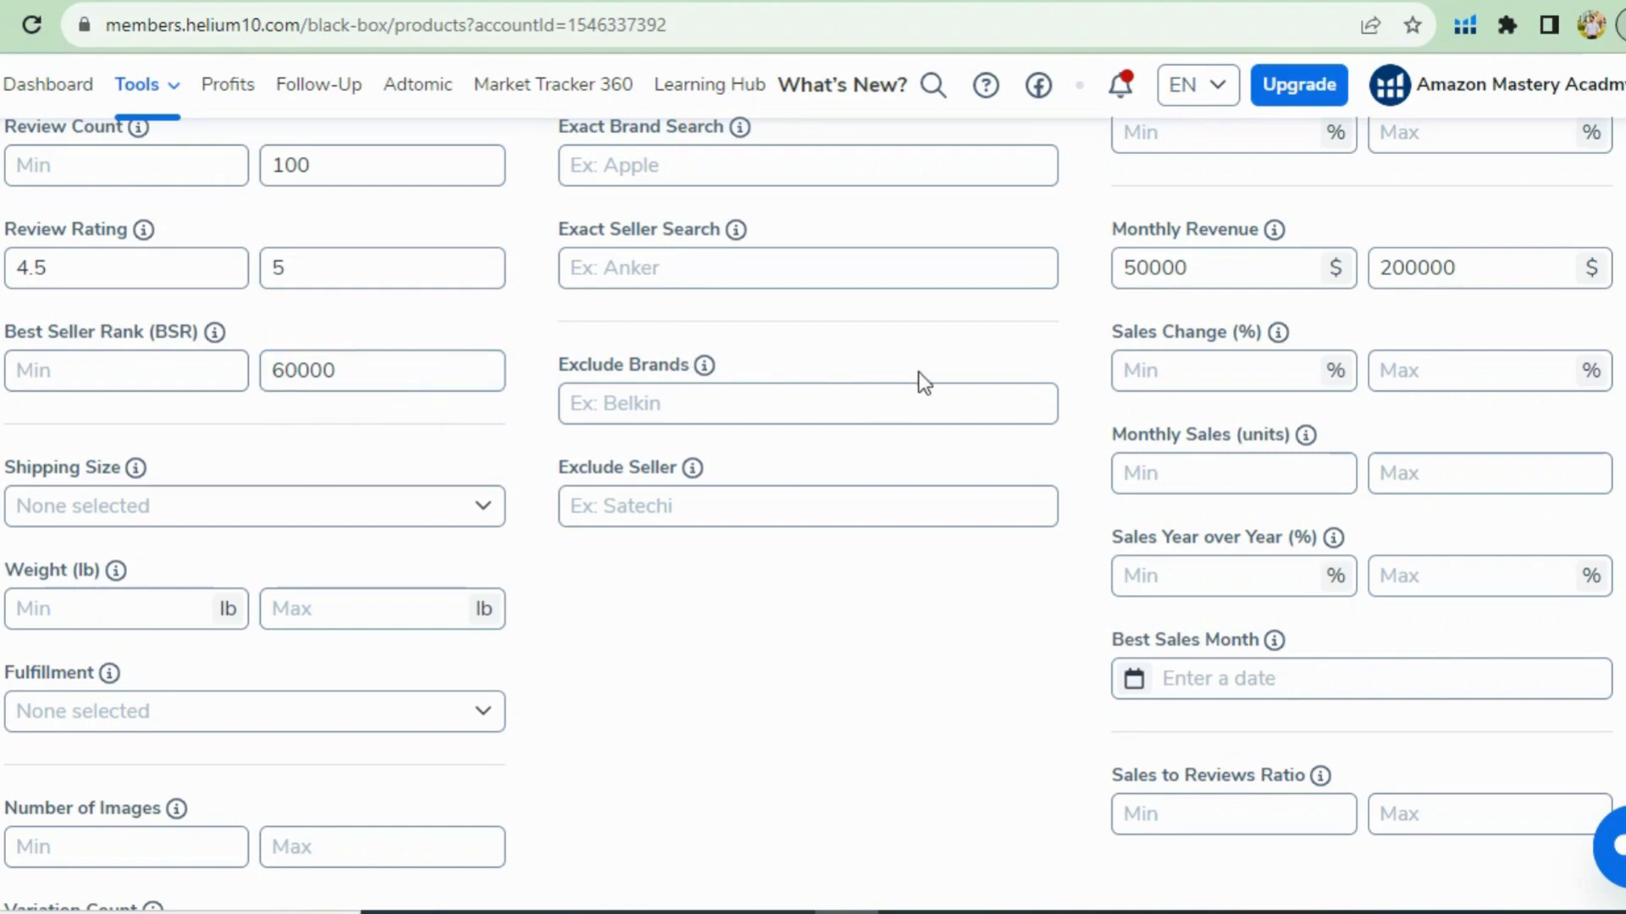
Step: Select Small Standard-Size in the shipping size filter and close the list of sizes
{"action": "scroll", "coordinate": [1201, 317], "scroll_direction": "up", "scroll_amount": 2}
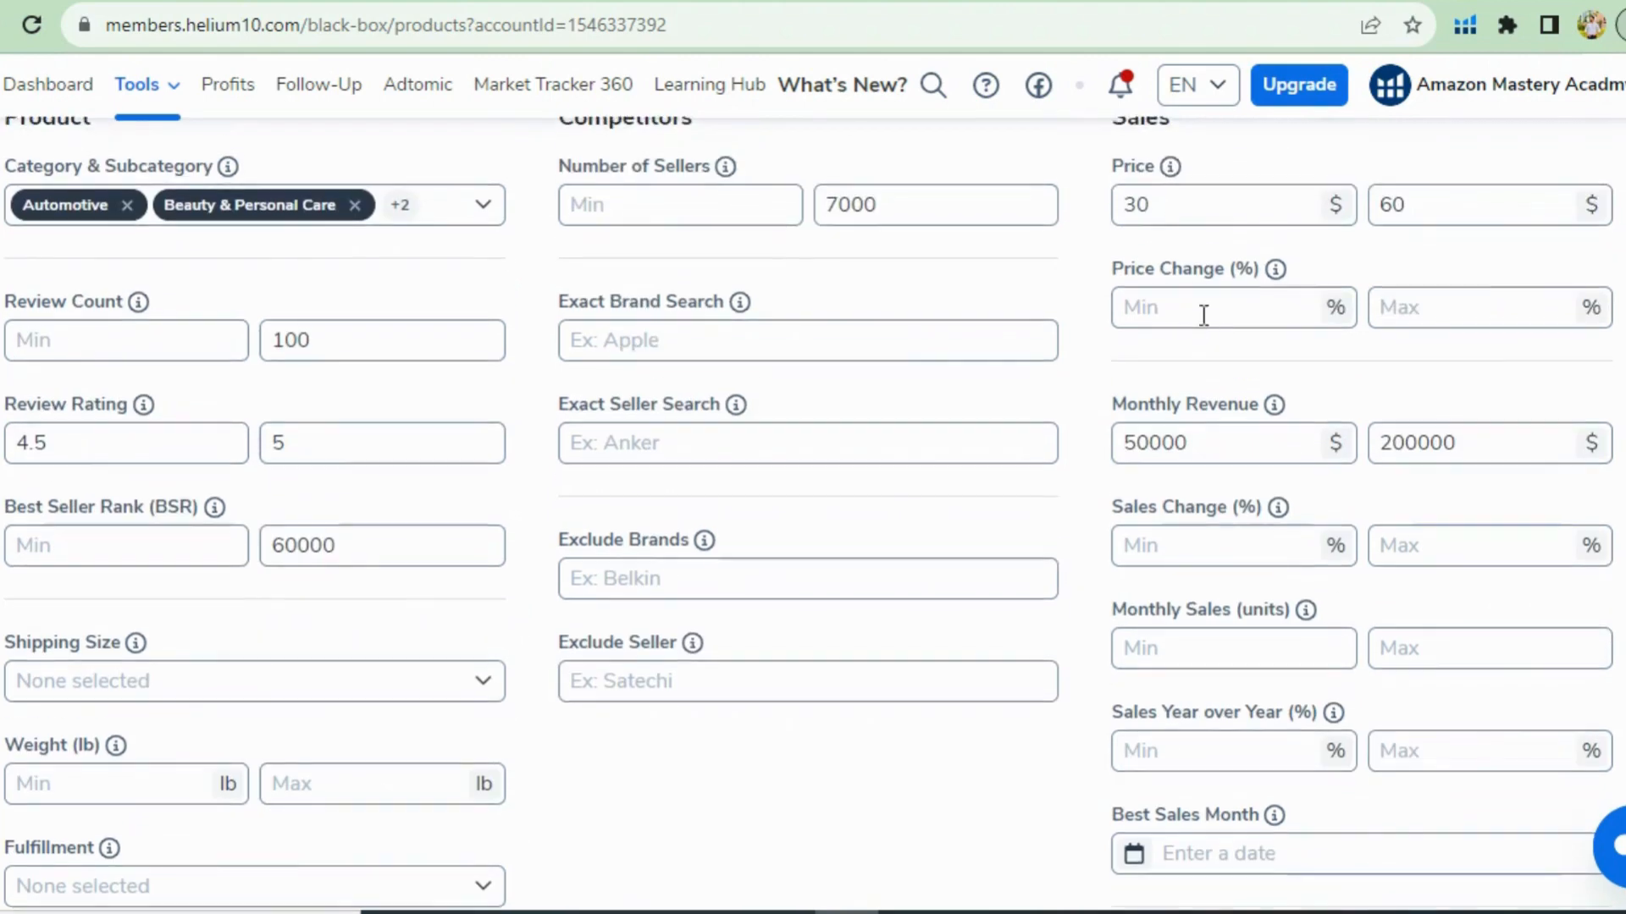
{"action": "scroll", "coordinate": [1220, 288], "scroll_direction": "down", "scroll_amount": 1}
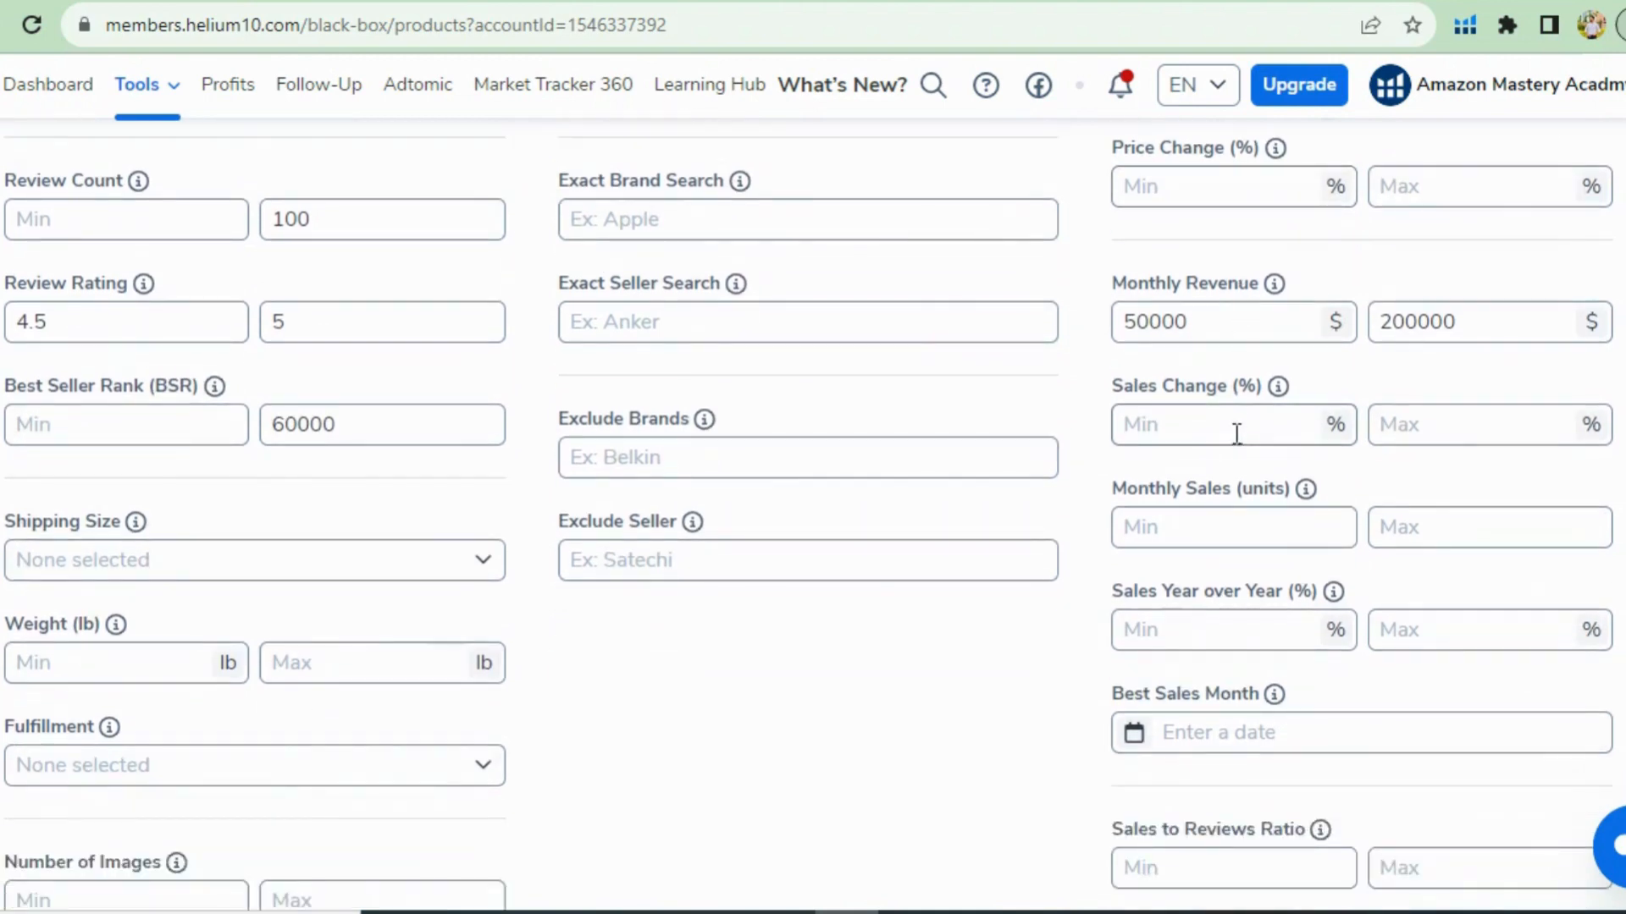
{"action": "scroll", "coordinate": [1230, 428], "scroll_direction": "down", "scroll_amount": 2}
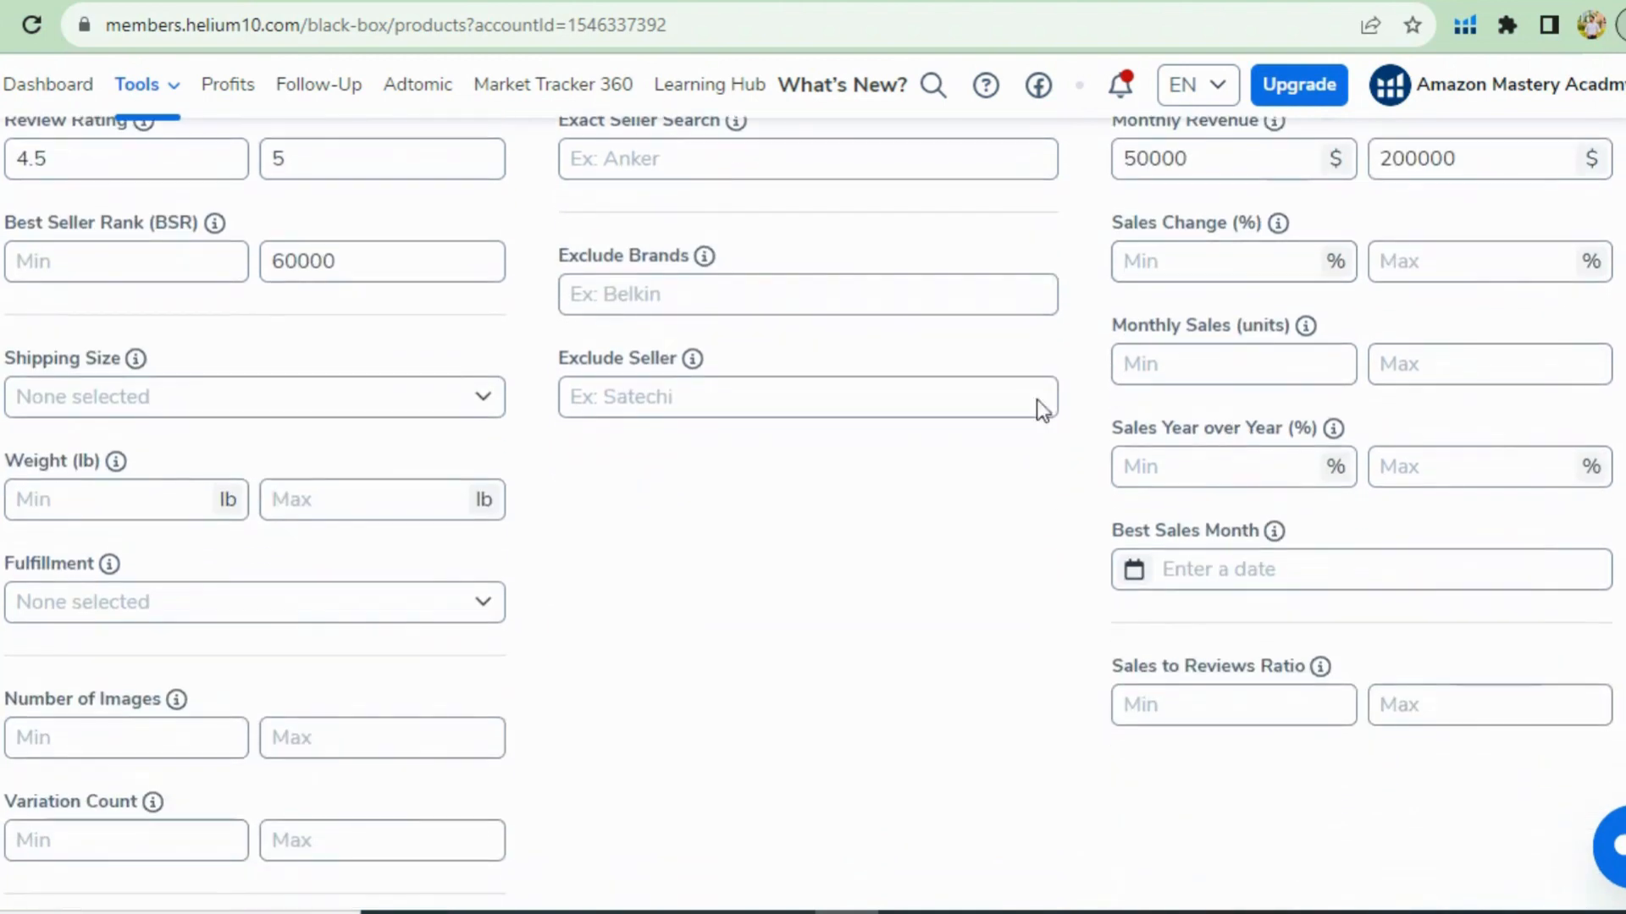
{"action": "left_click", "coordinate": [318, 402]}
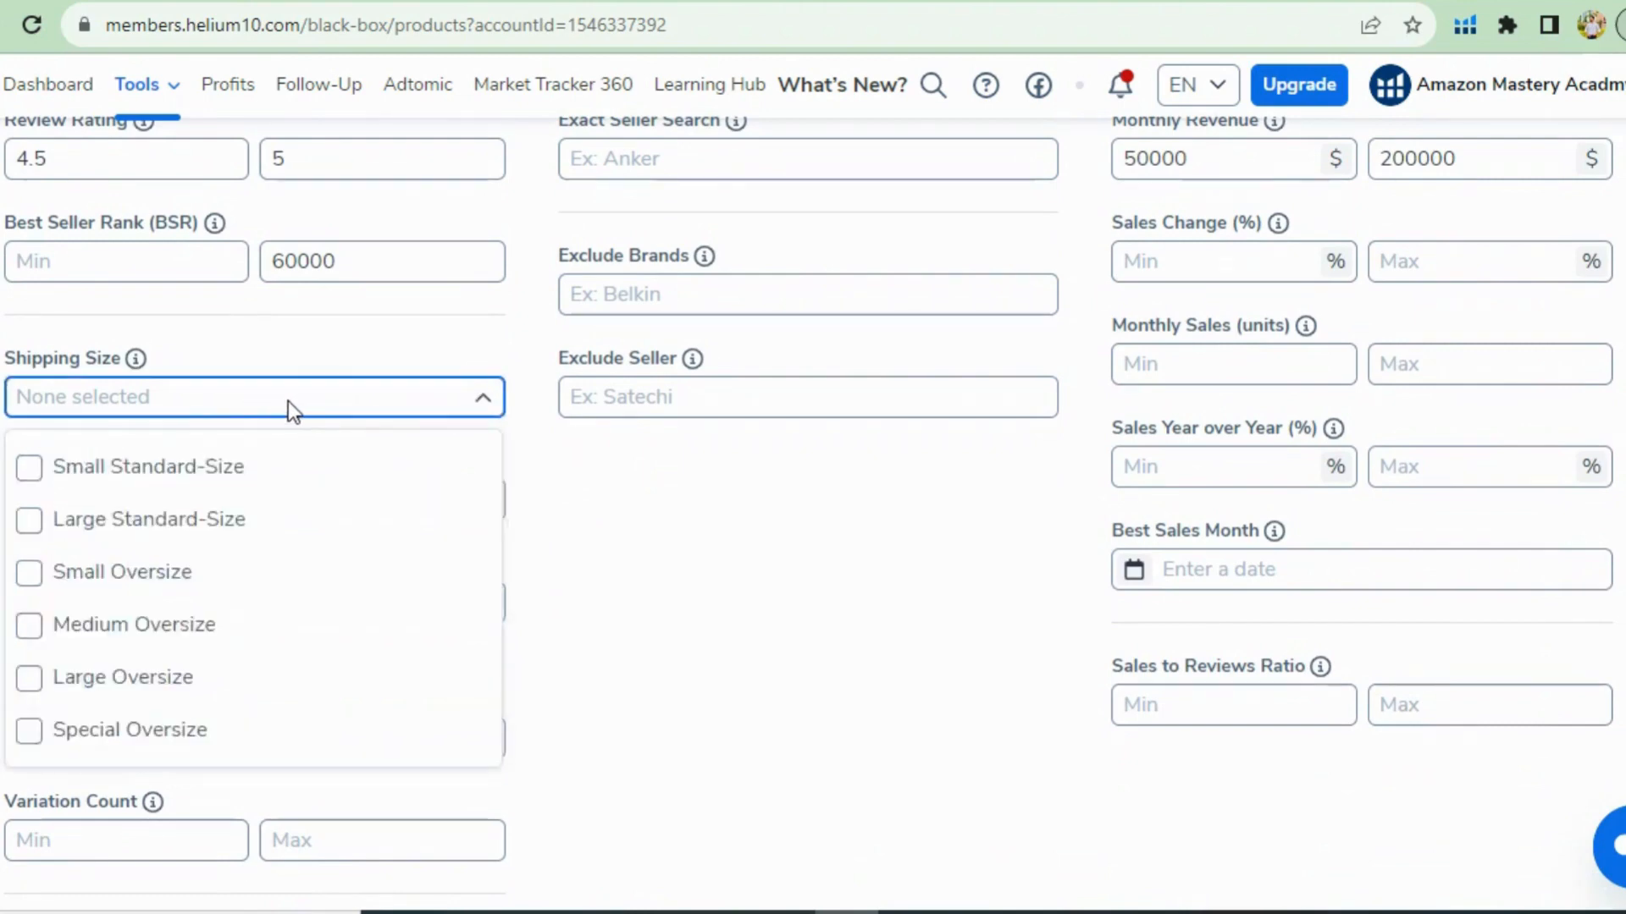
{"action": "scroll", "coordinate": [287, 399], "scroll_direction": "down", "scroll_amount": 1}
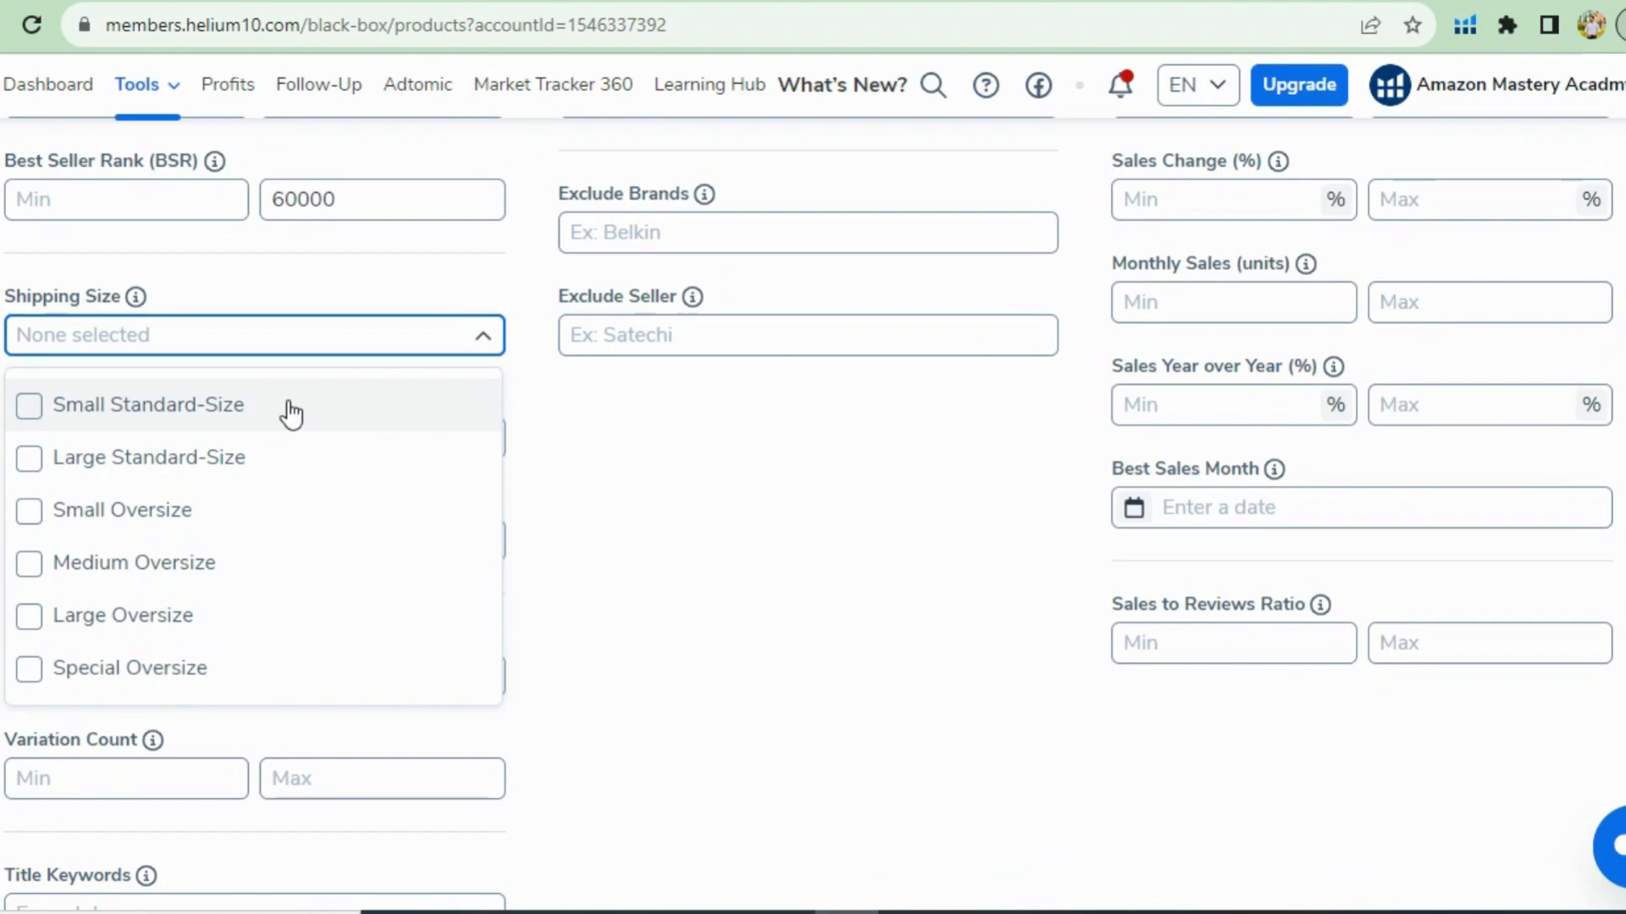
{"action": "left_click", "coordinate": [286, 410]}
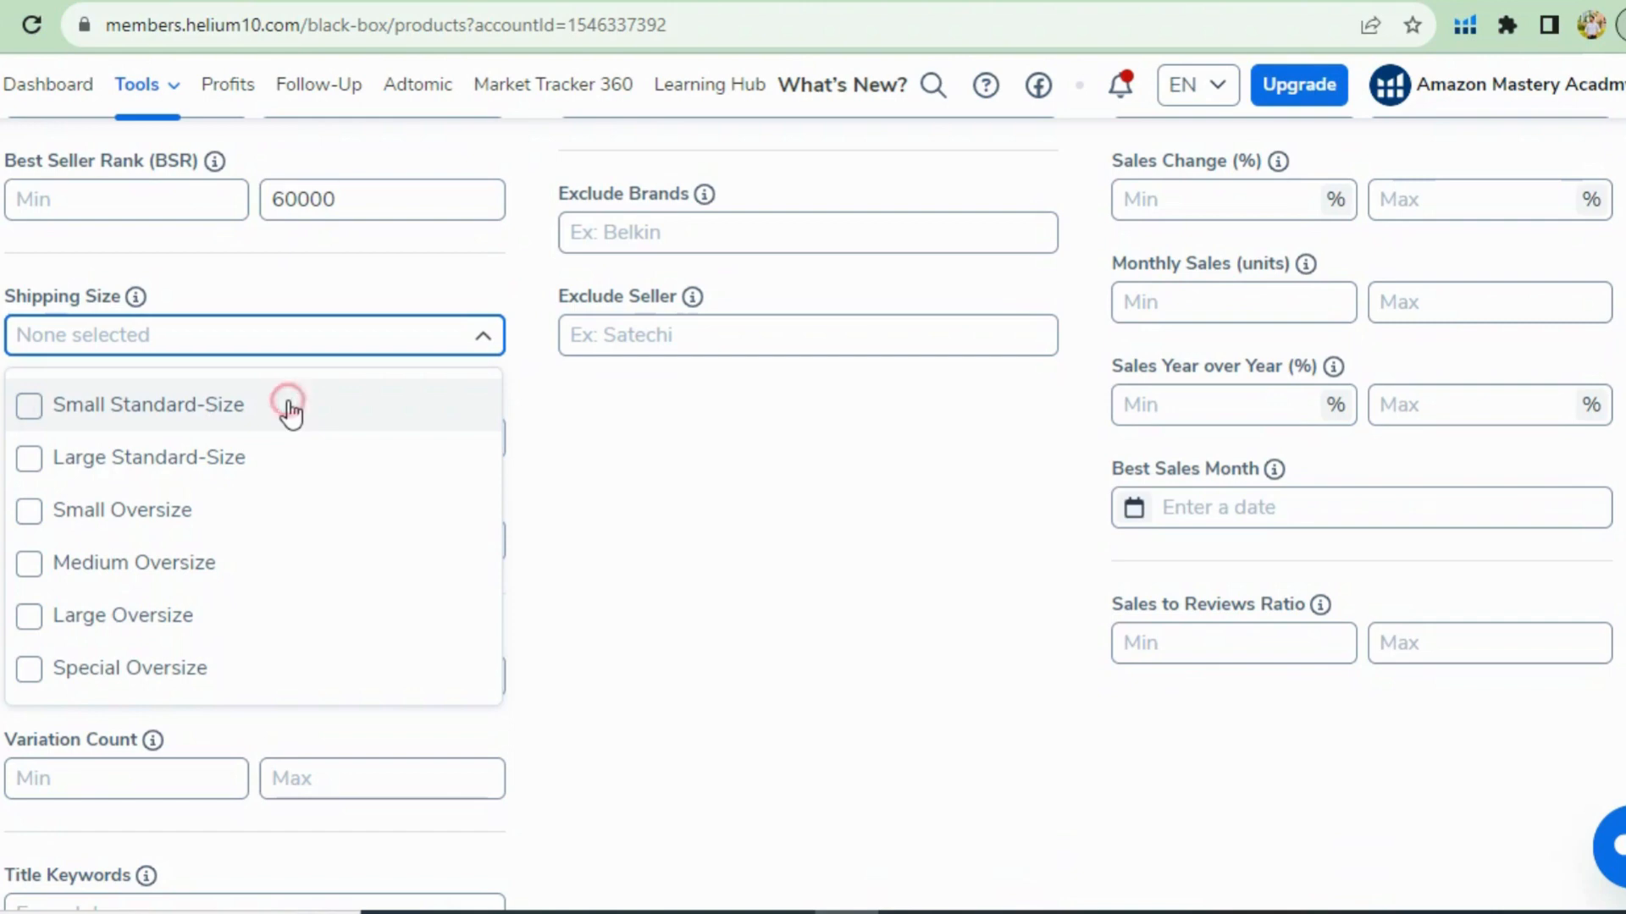
{"action": "left_click", "coordinate": [751, 419]}
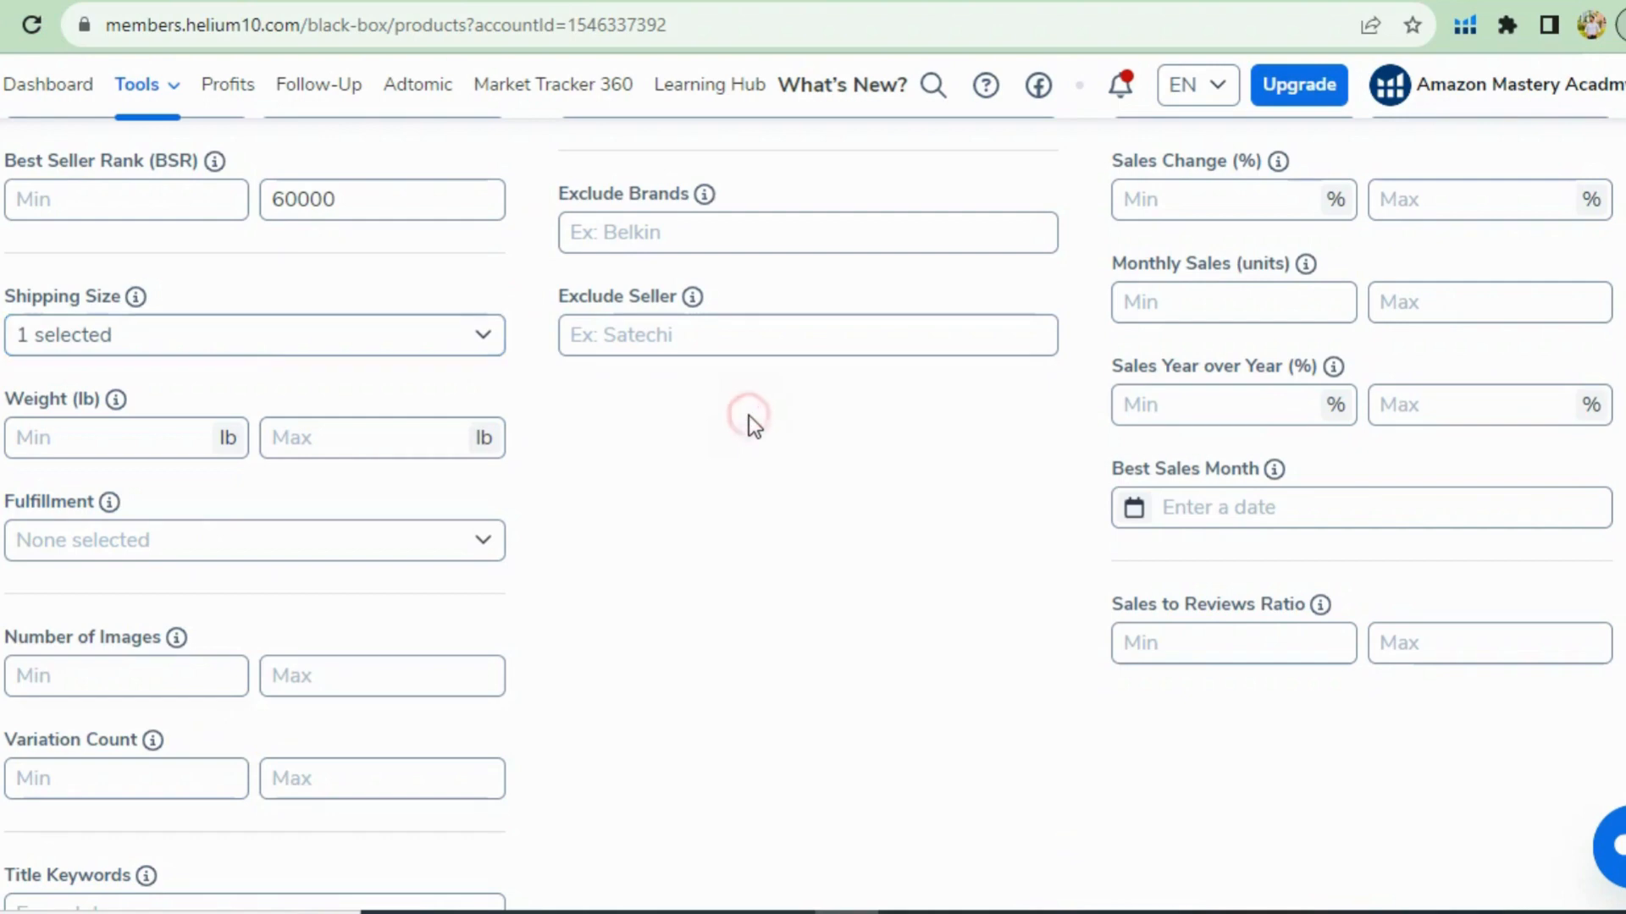
Step: Add Small Oversize to the shipping size filter and reopen the list of sizes
{"action": "left_click", "coordinate": [269, 344]}
{"action": "left_click", "coordinate": [273, 572]}
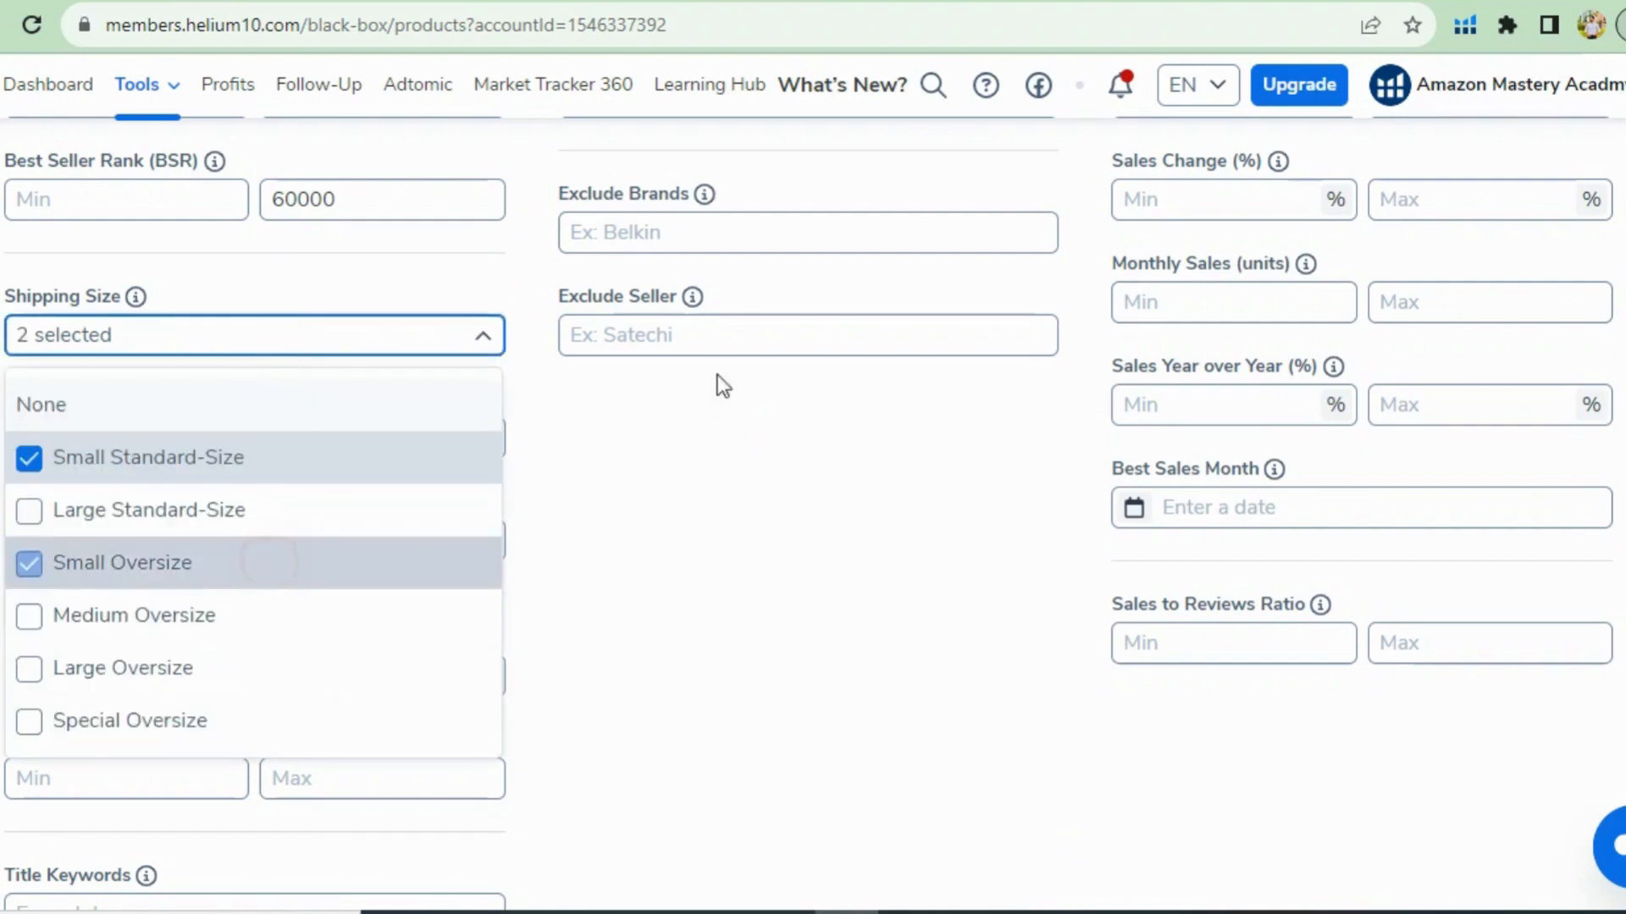
{"action": "left_click", "coordinate": [938, 372]}
{"action": "left_click", "coordinate": [337, 343]}
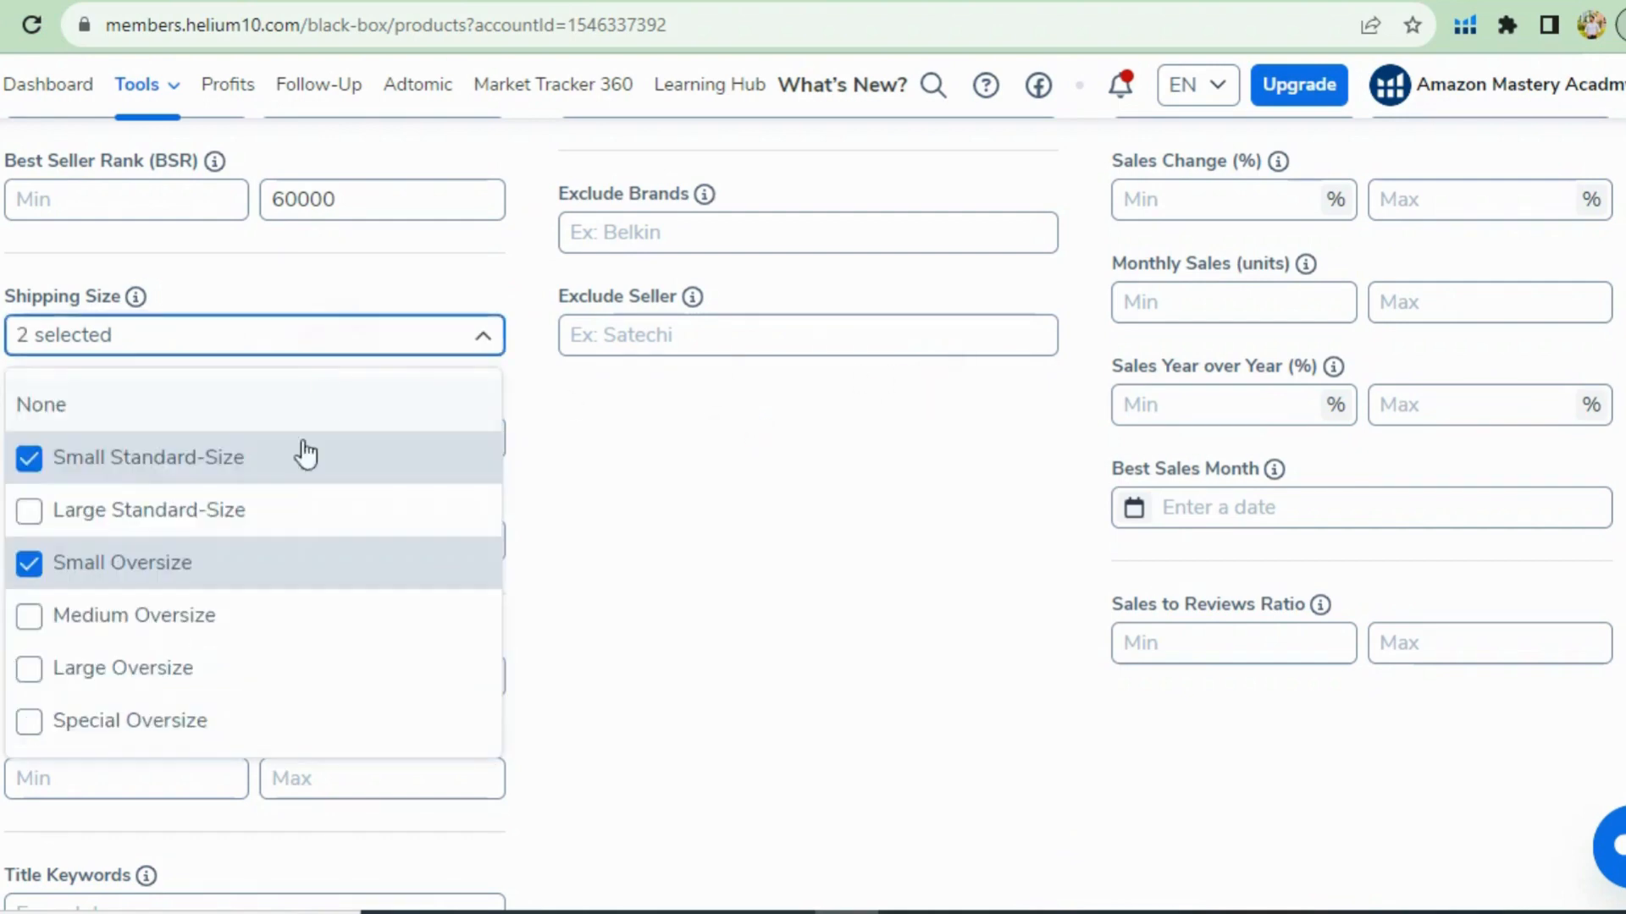
Step: Add Medium Oversize to the shipping size filter and close the list of sizes
{"action": "left_click", "coordinate": [253, 634]}
{"action": "left_click", "coordinate": [899, 471]}
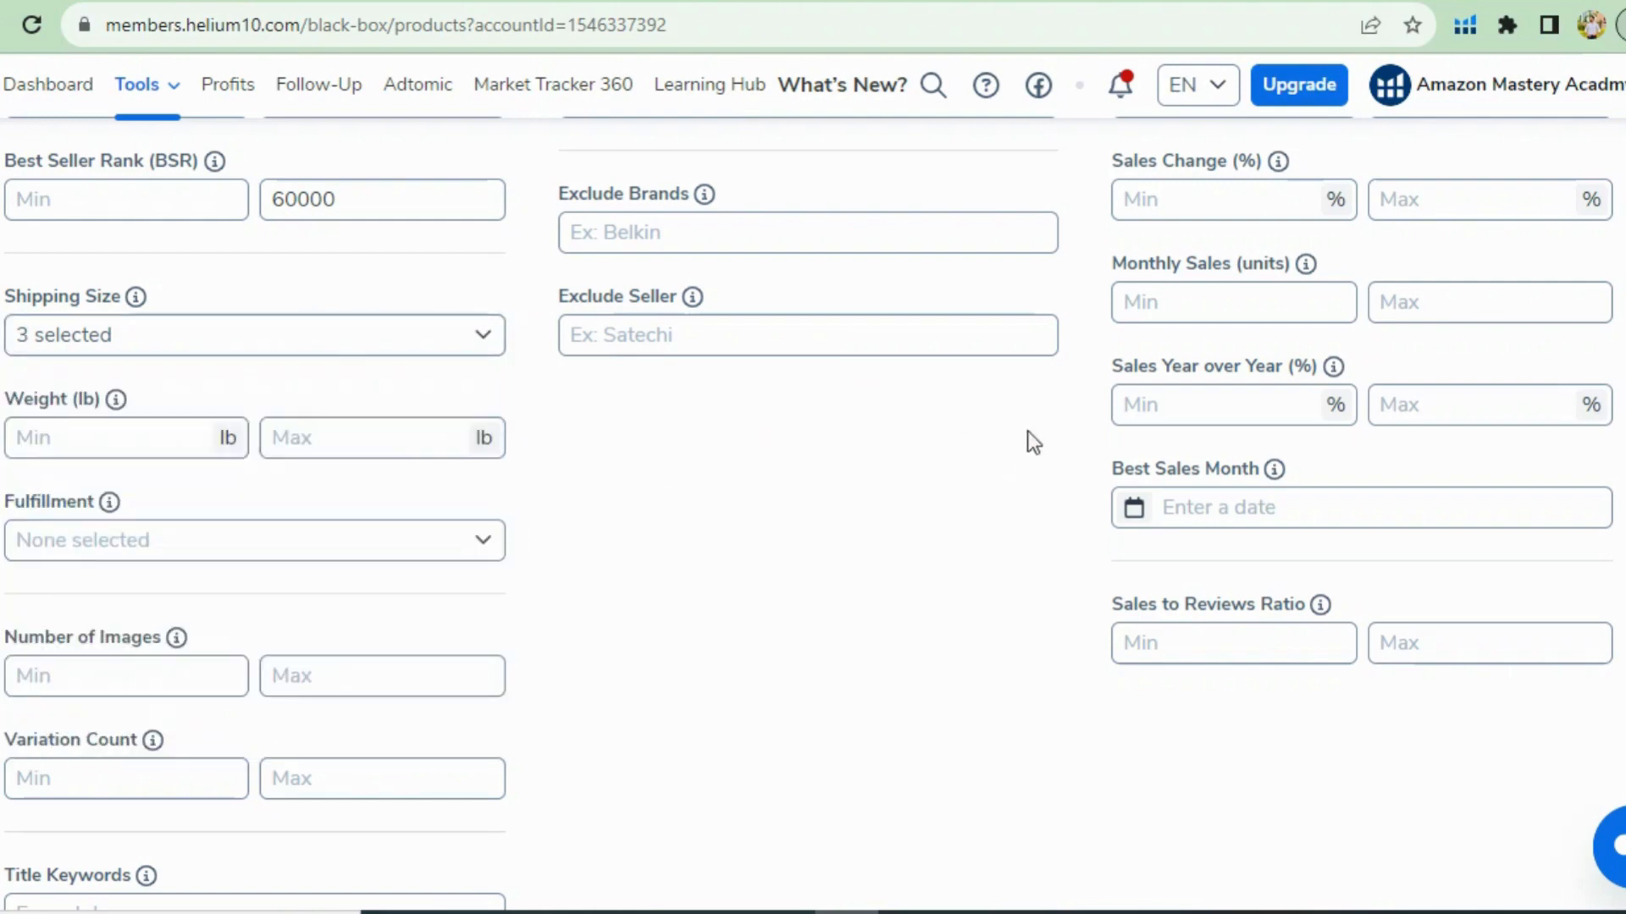
Step: Set the minimum Monthly Sales to 300 units, leaving the maximum empty
{"action": "left_click", "coordinate": [1182, 299]}
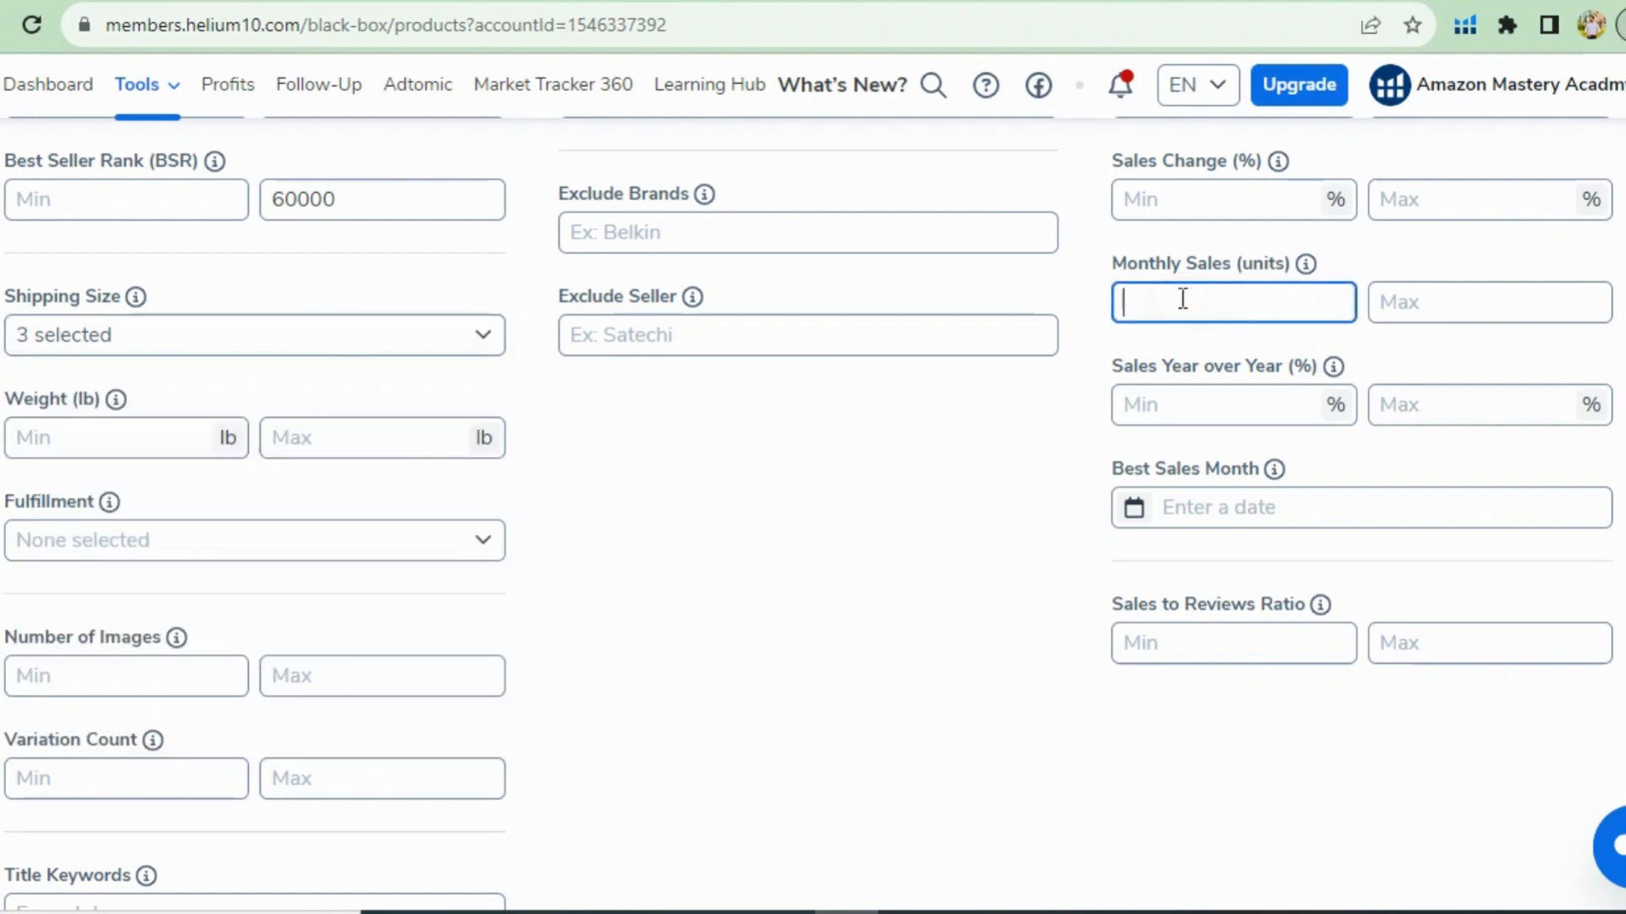
{"action": "left_click", "coordinate": [1484, 298]}
{"action": "left_click", "coordinate": [1264, 312]}
{"action": "type", "text": "300"}
{"action": "key", "text": "BackSpace"}
{"action": "key", "text": "BackSpace"}
{"action": "key", "text": "BackSpace"}
{"action": "type", "text": "300"}
{"action": "left_click", "coordinate": [789, 505]}
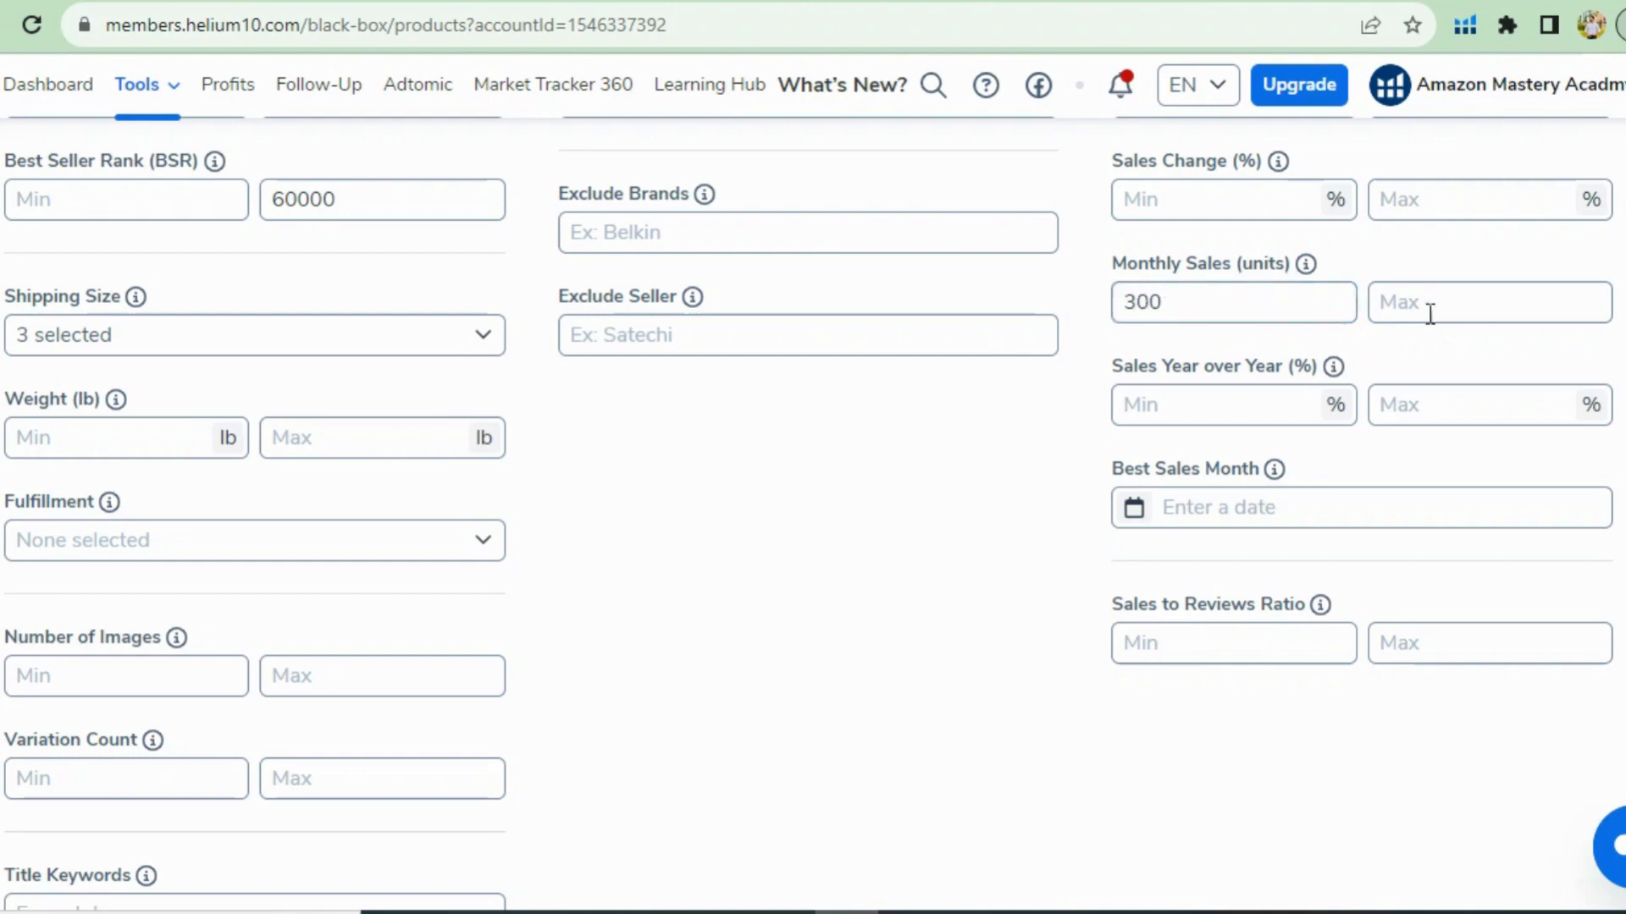
{"action": "left_click", "coordinate": [1455, 310]}
Step: Set the maximum product weight to 2 lb
{"action": "scroll", "coordinate": [804, 560], "scroll_direction": "down", "scroll_amount": 1}
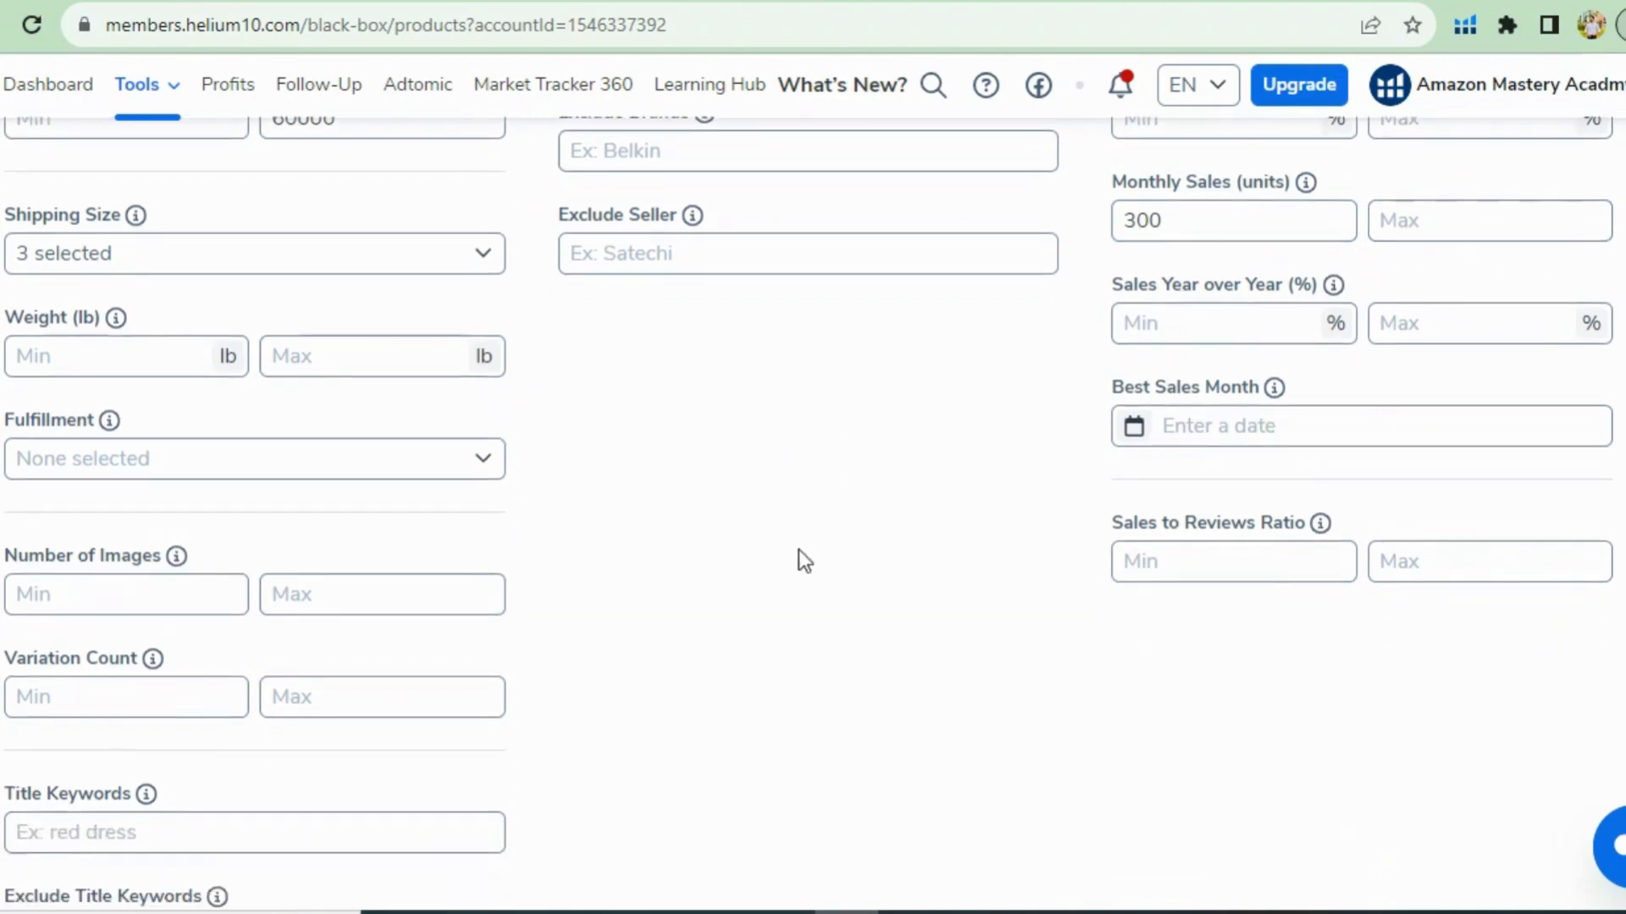
{"action": "left_click", "coordinate": [351, 350]}
{"action": "type", "text": "2"}
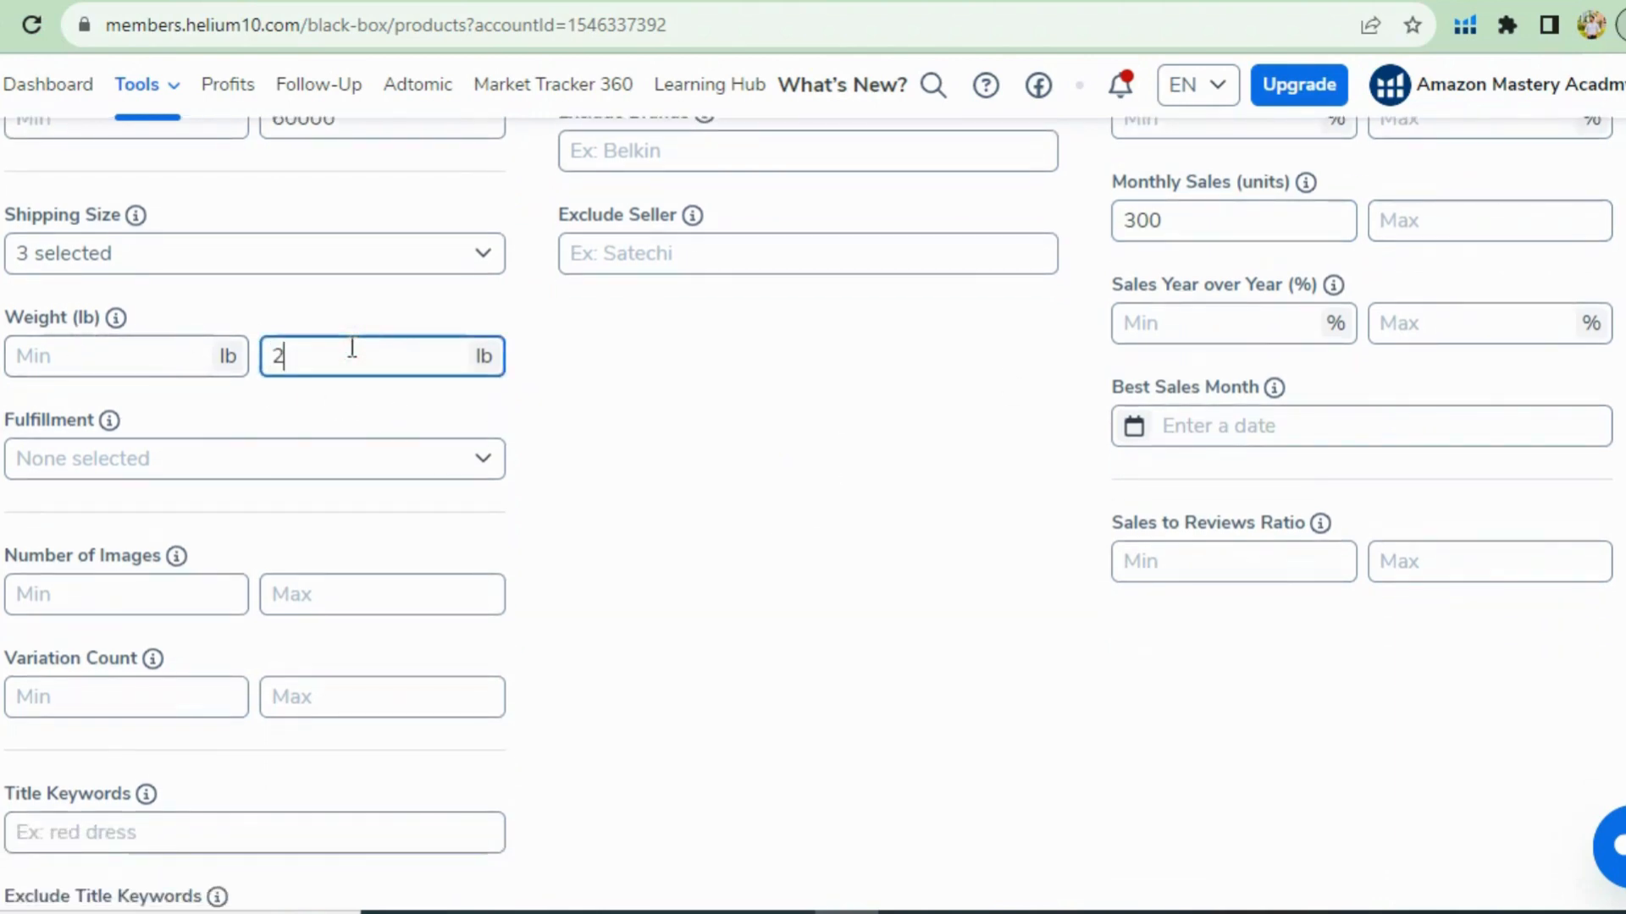
{"action": "left_click", "coordinate": [790, 356]}
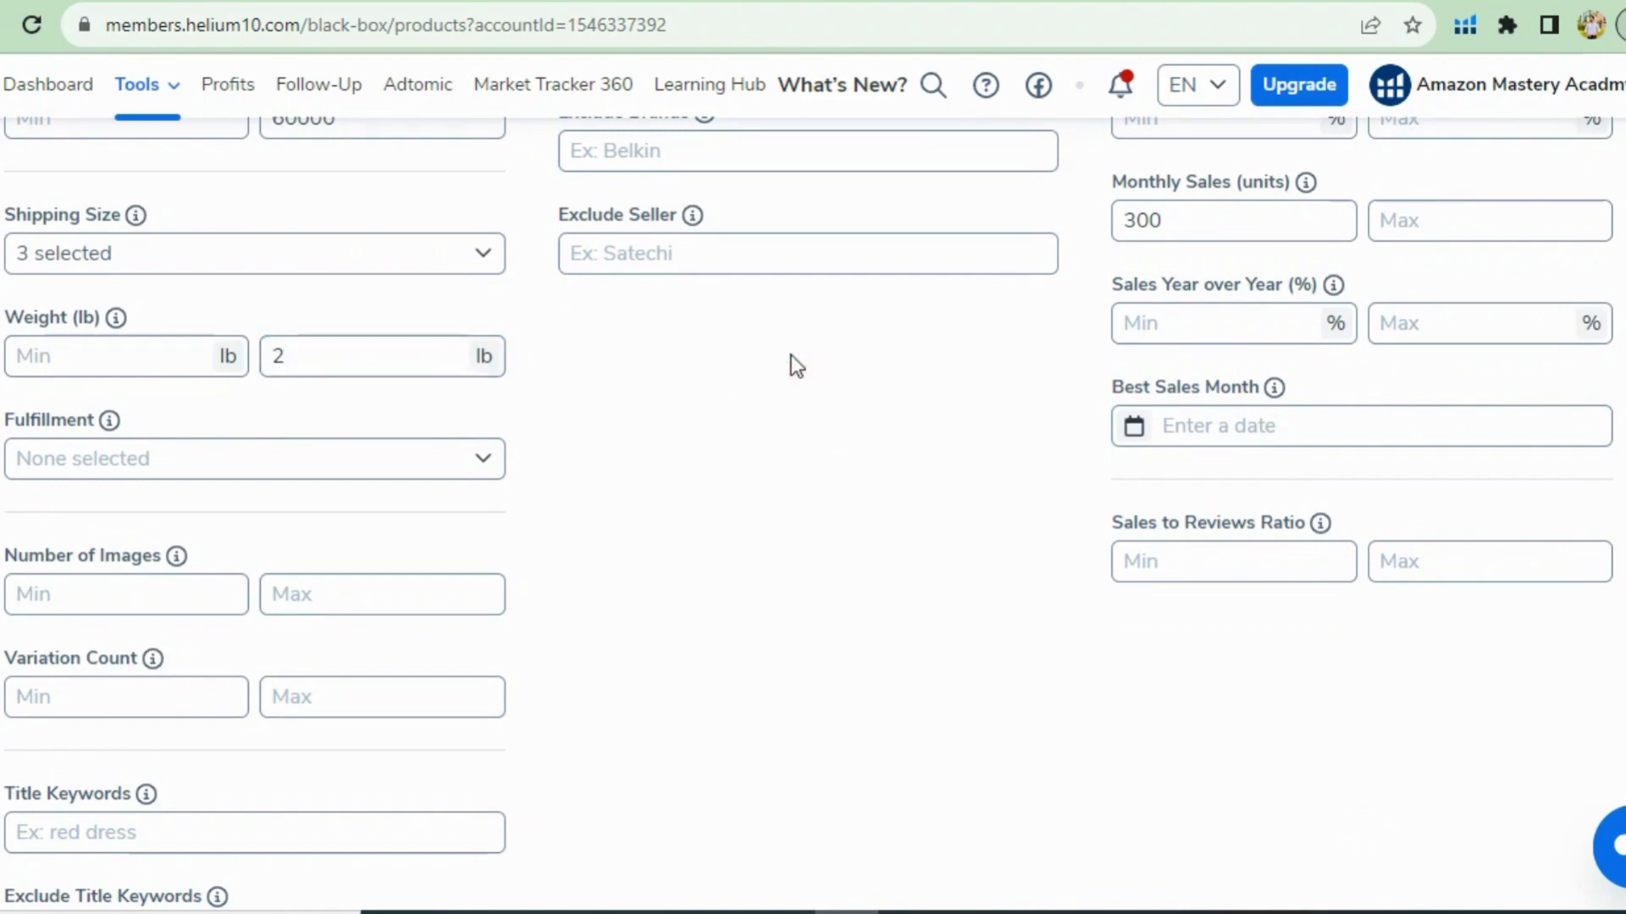
Step: Restrict the Fulfillment filter to FBA only and close its list of options
{"action": "scroll", "coordinate": [791, 354], "scroll_direction": "down", "scroll_amount": 1}
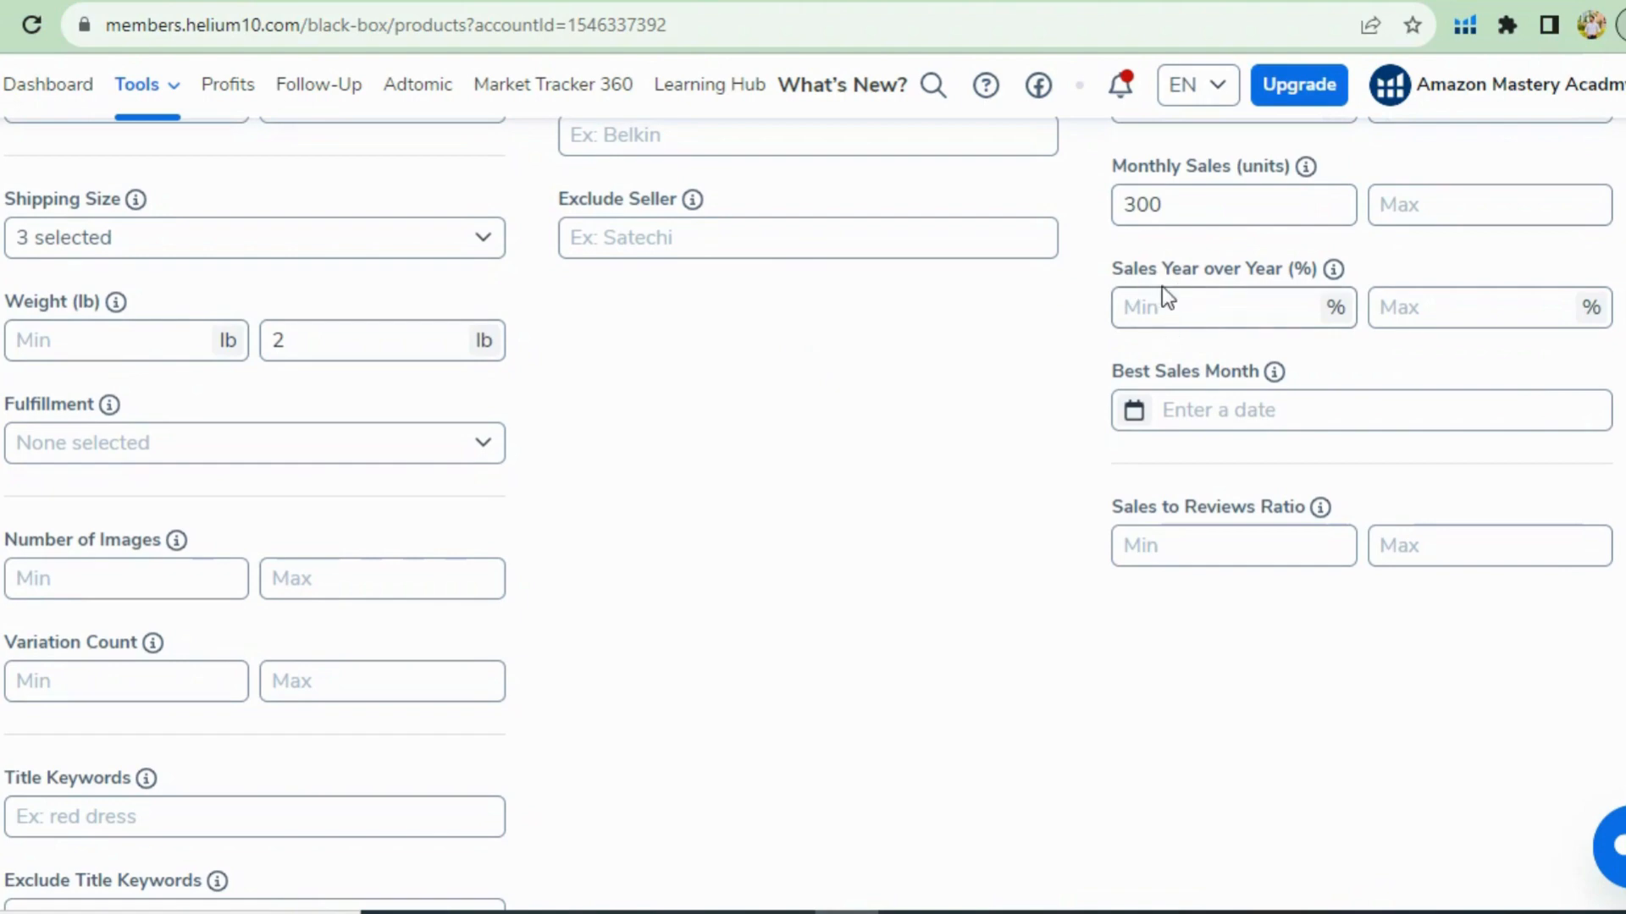
{"action": "scroll", "coordinate": [1162, 286], "scroll_direction": "down", "scroll_amount": 1}
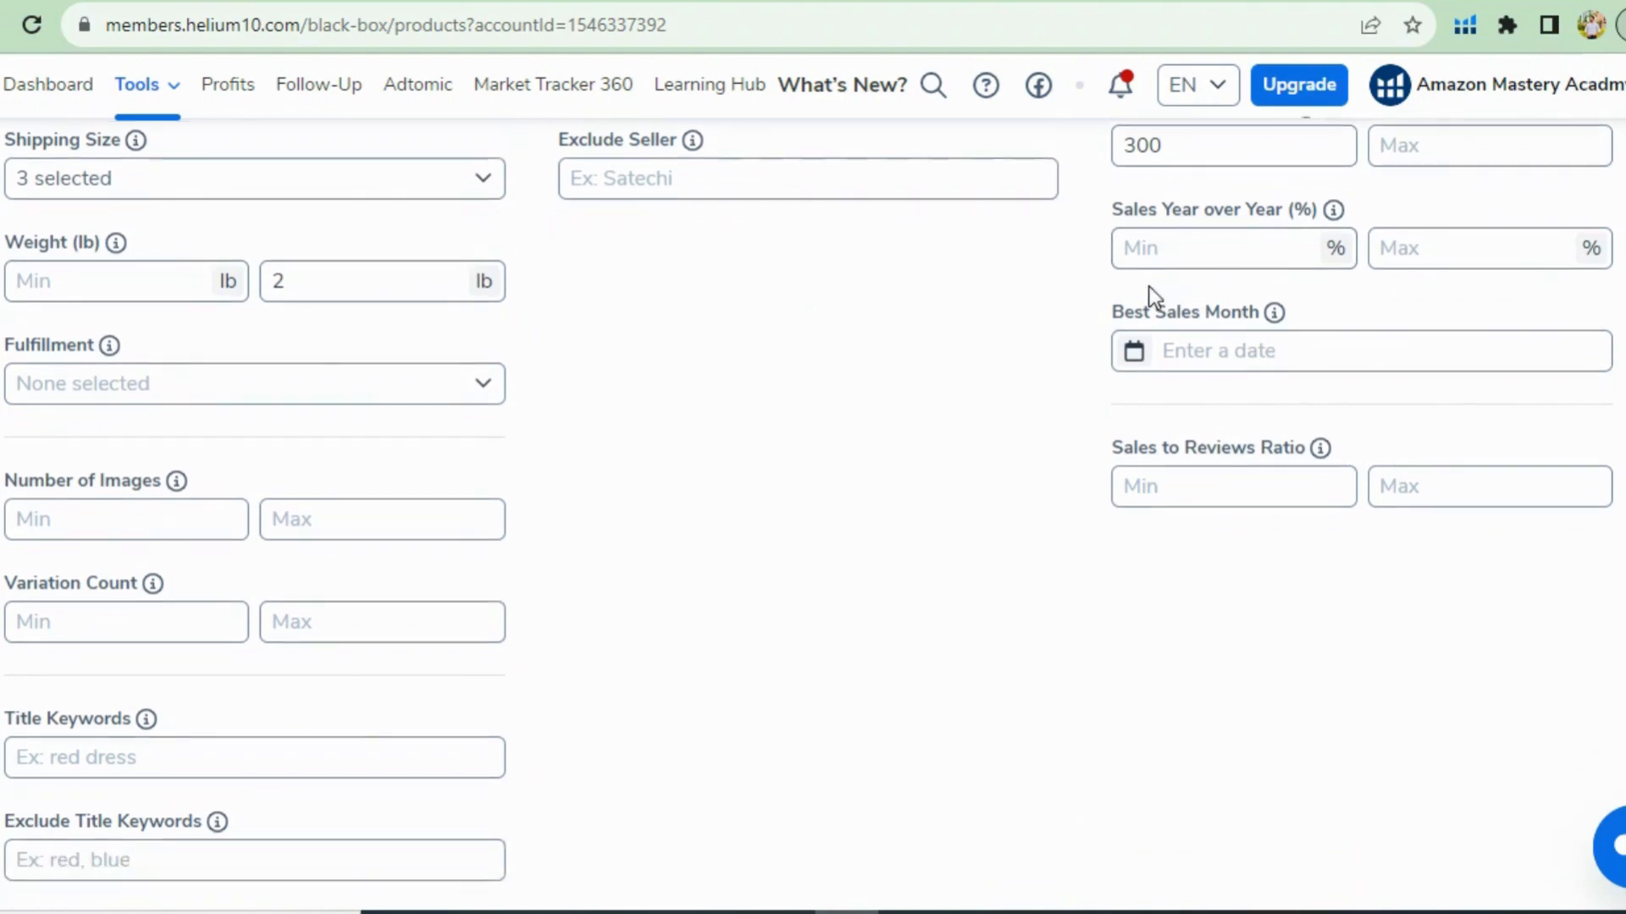
{"action": "left_click", "coordinate": [372, 377]}
{"action": "left_click", "coordinate": [295, 505]}
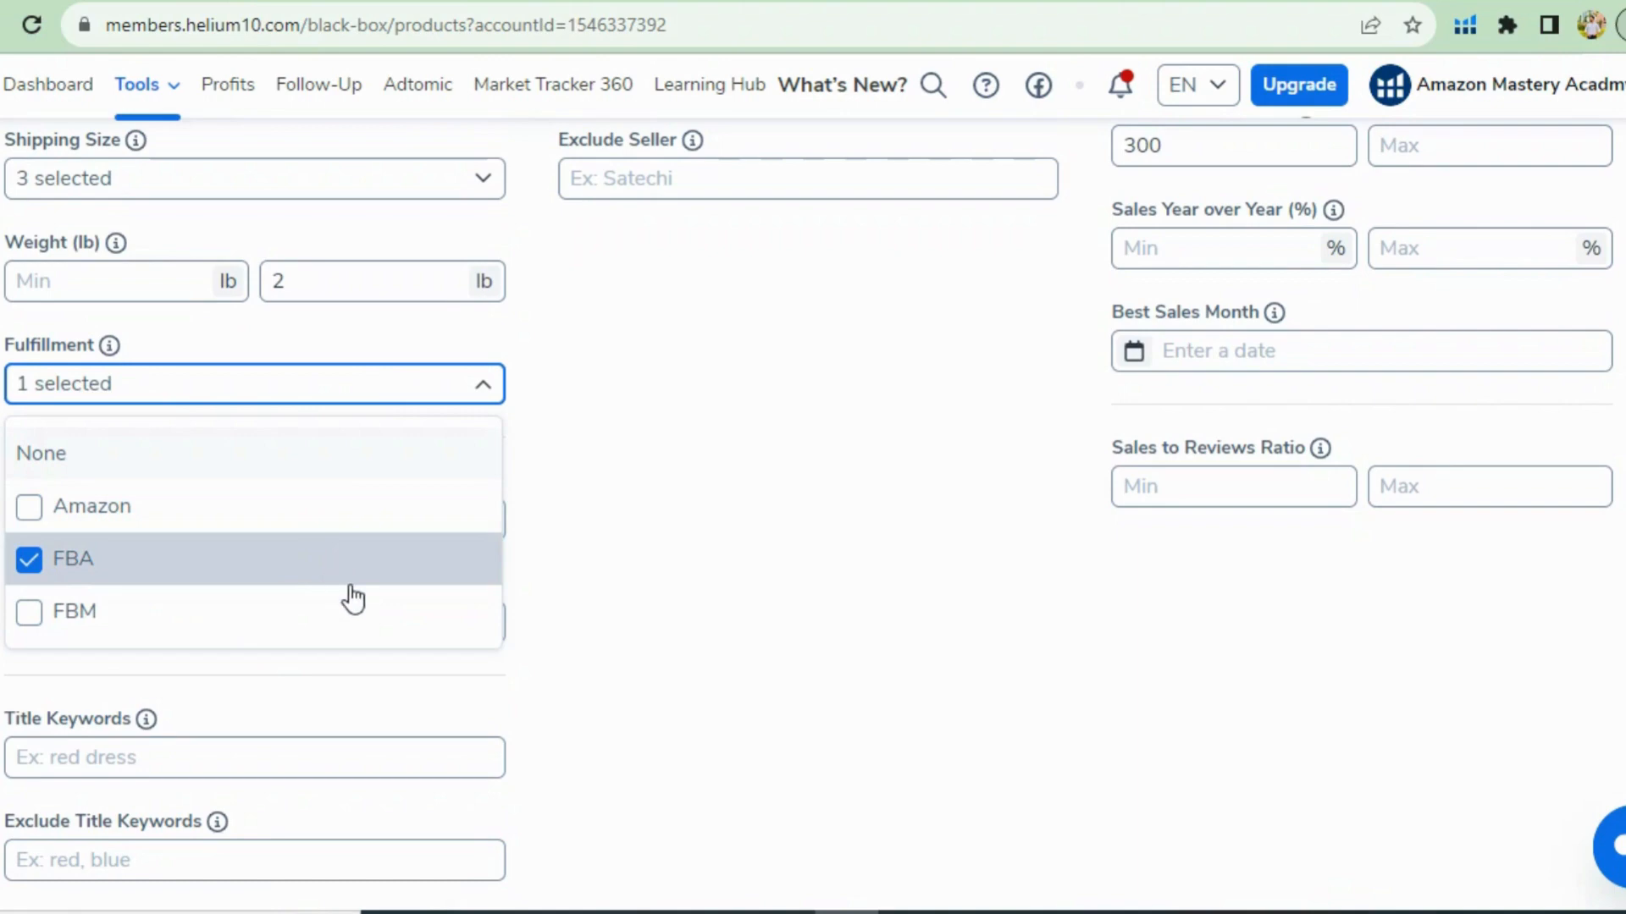
{"action": "left_click", "coordinate": [351, 626]}
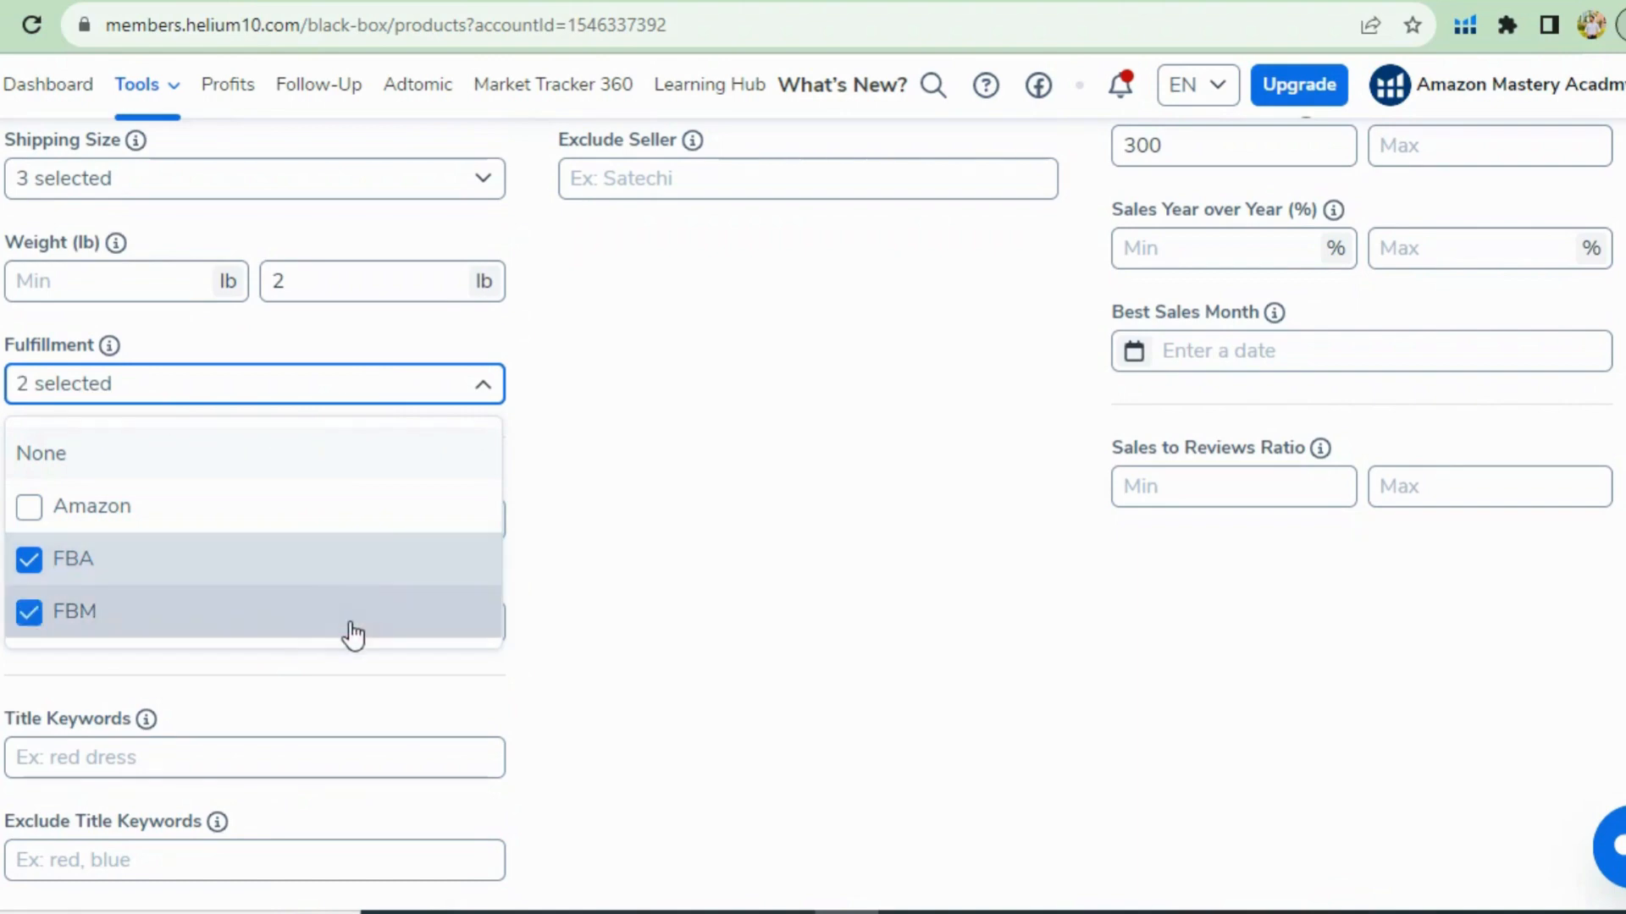
{"action": "left_click", "coordinate": [350, 626]}
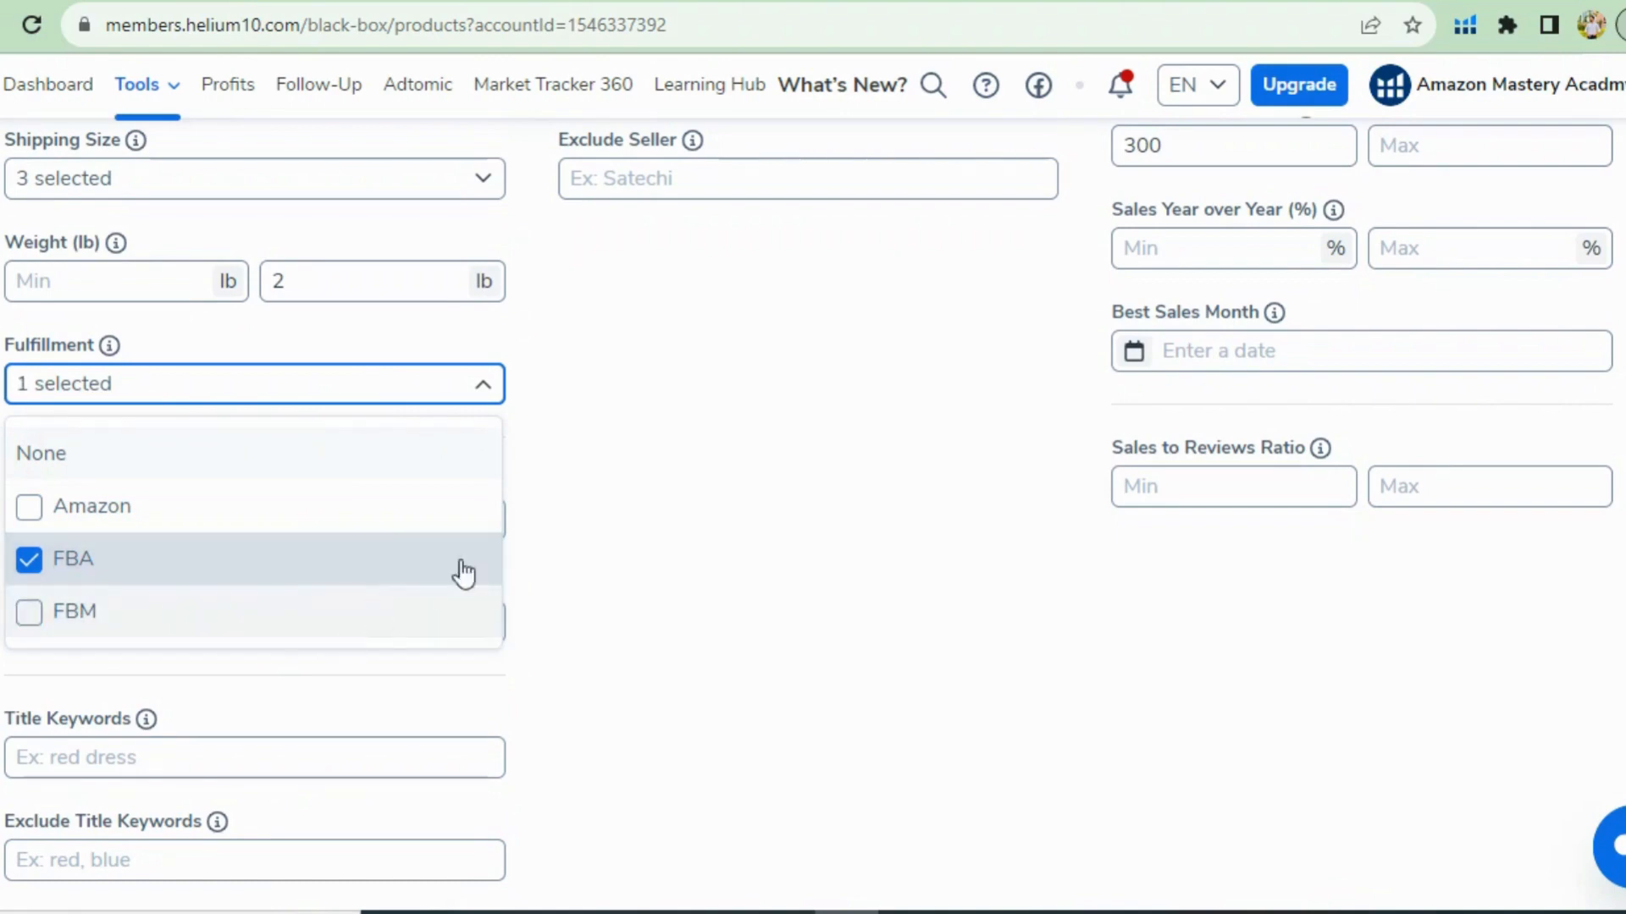
{"action": "left_click", "coordinate": [602, 572]}
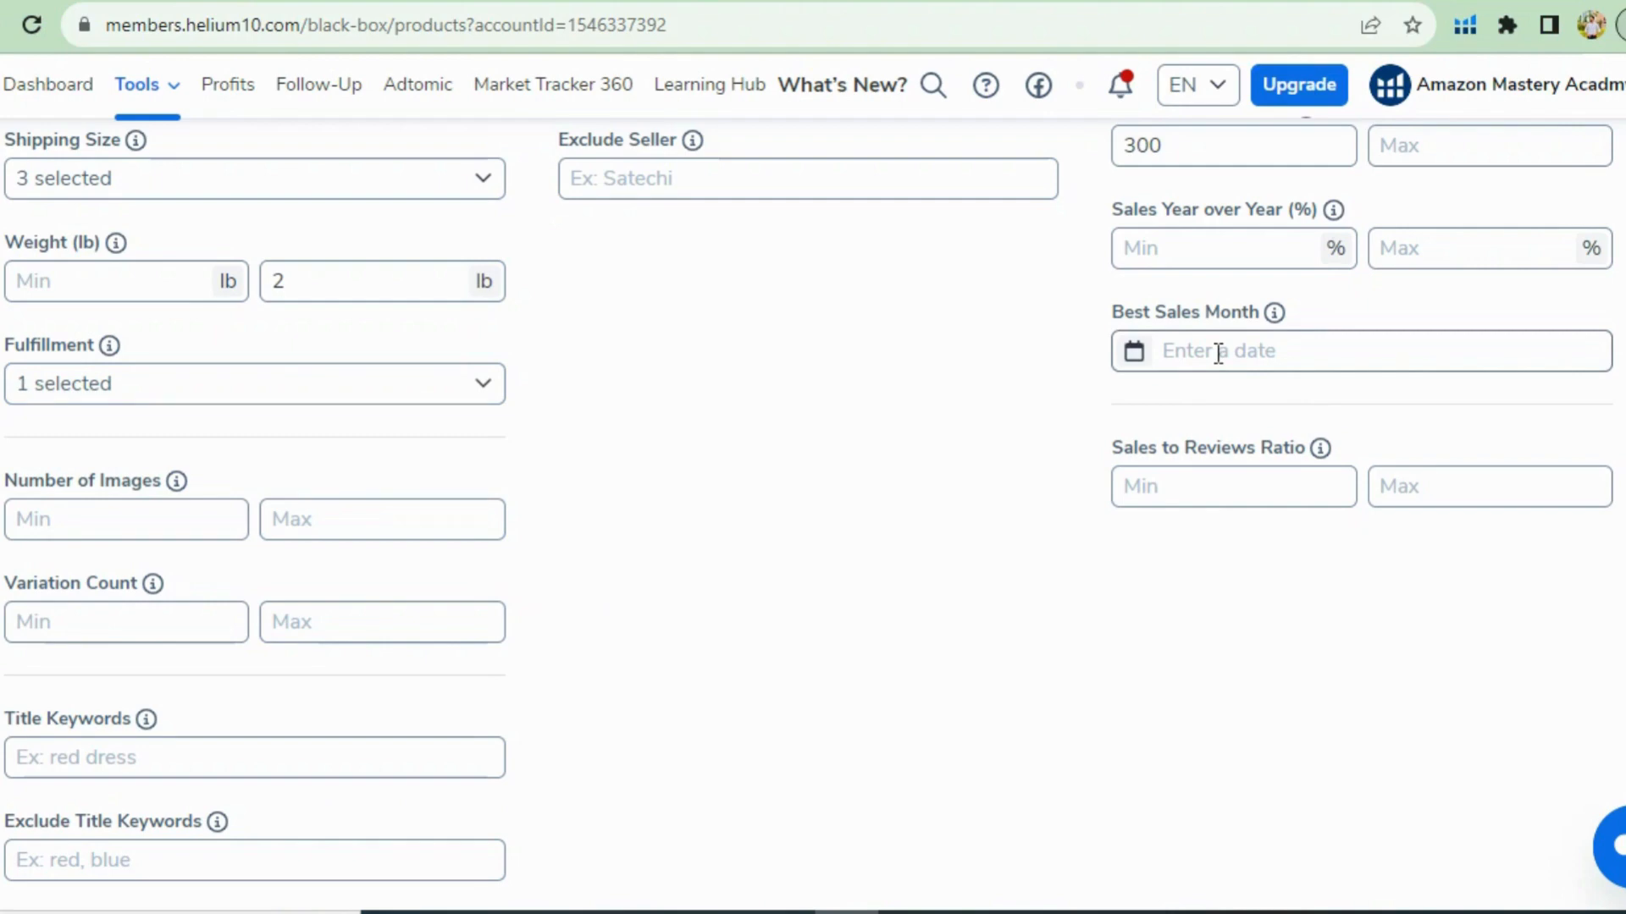
Step: Set the maximum Number of Images to 9
{"action": "scroll", "coordinate": [740, 506], "scroll_direction": "down", "scroll_amount": 1}
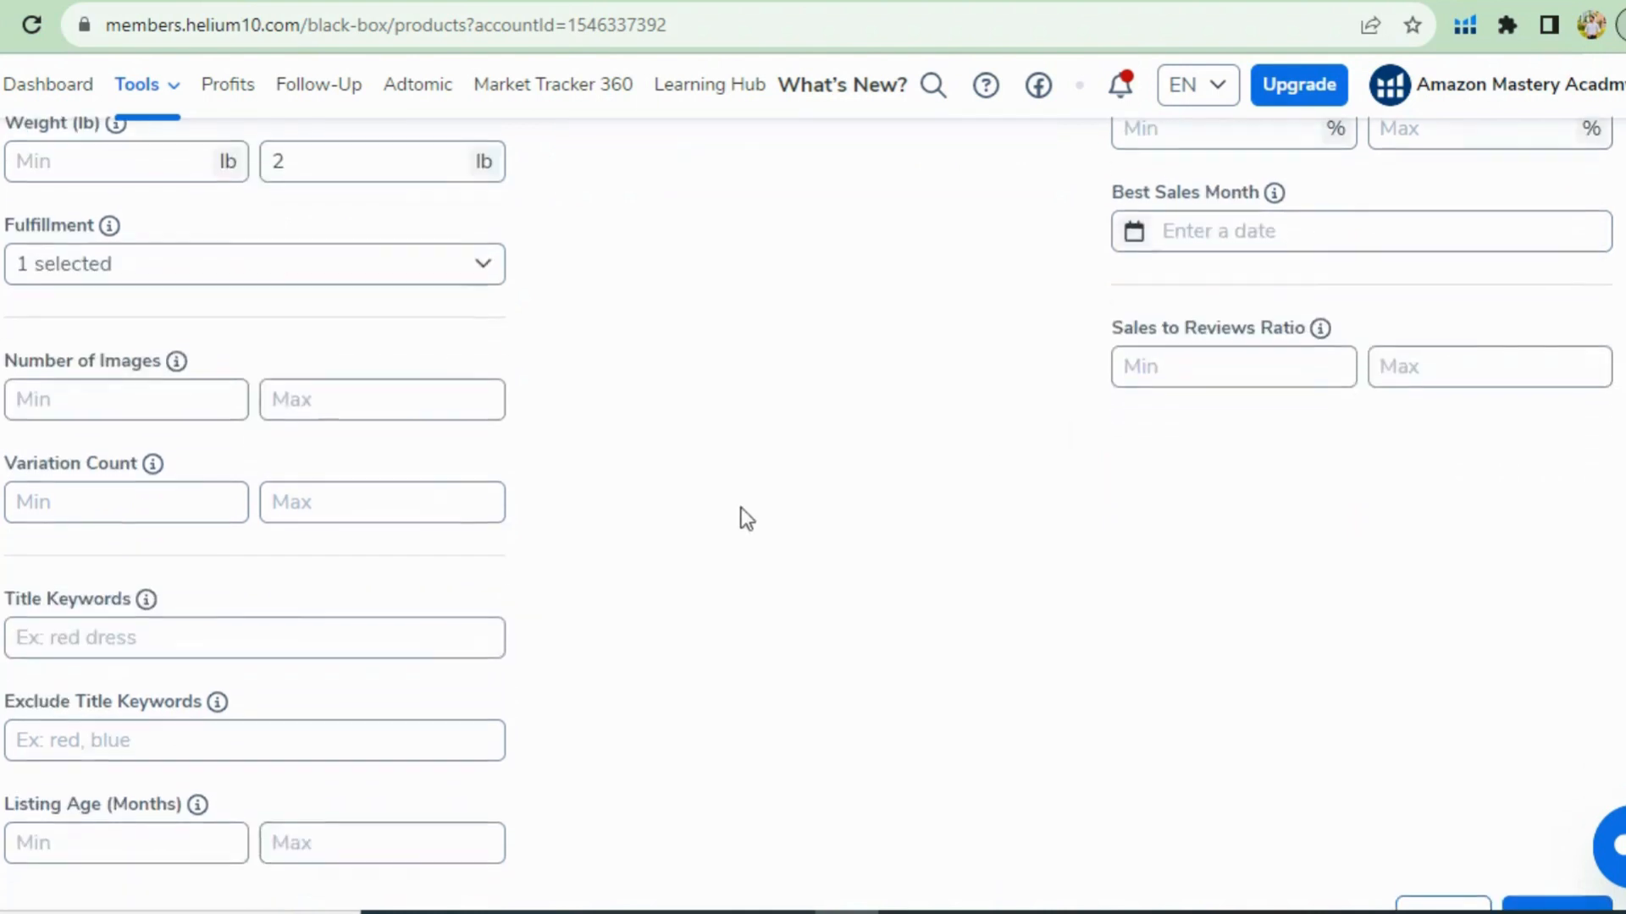
{"action": "left_click", "coordinate": [403, 408]}
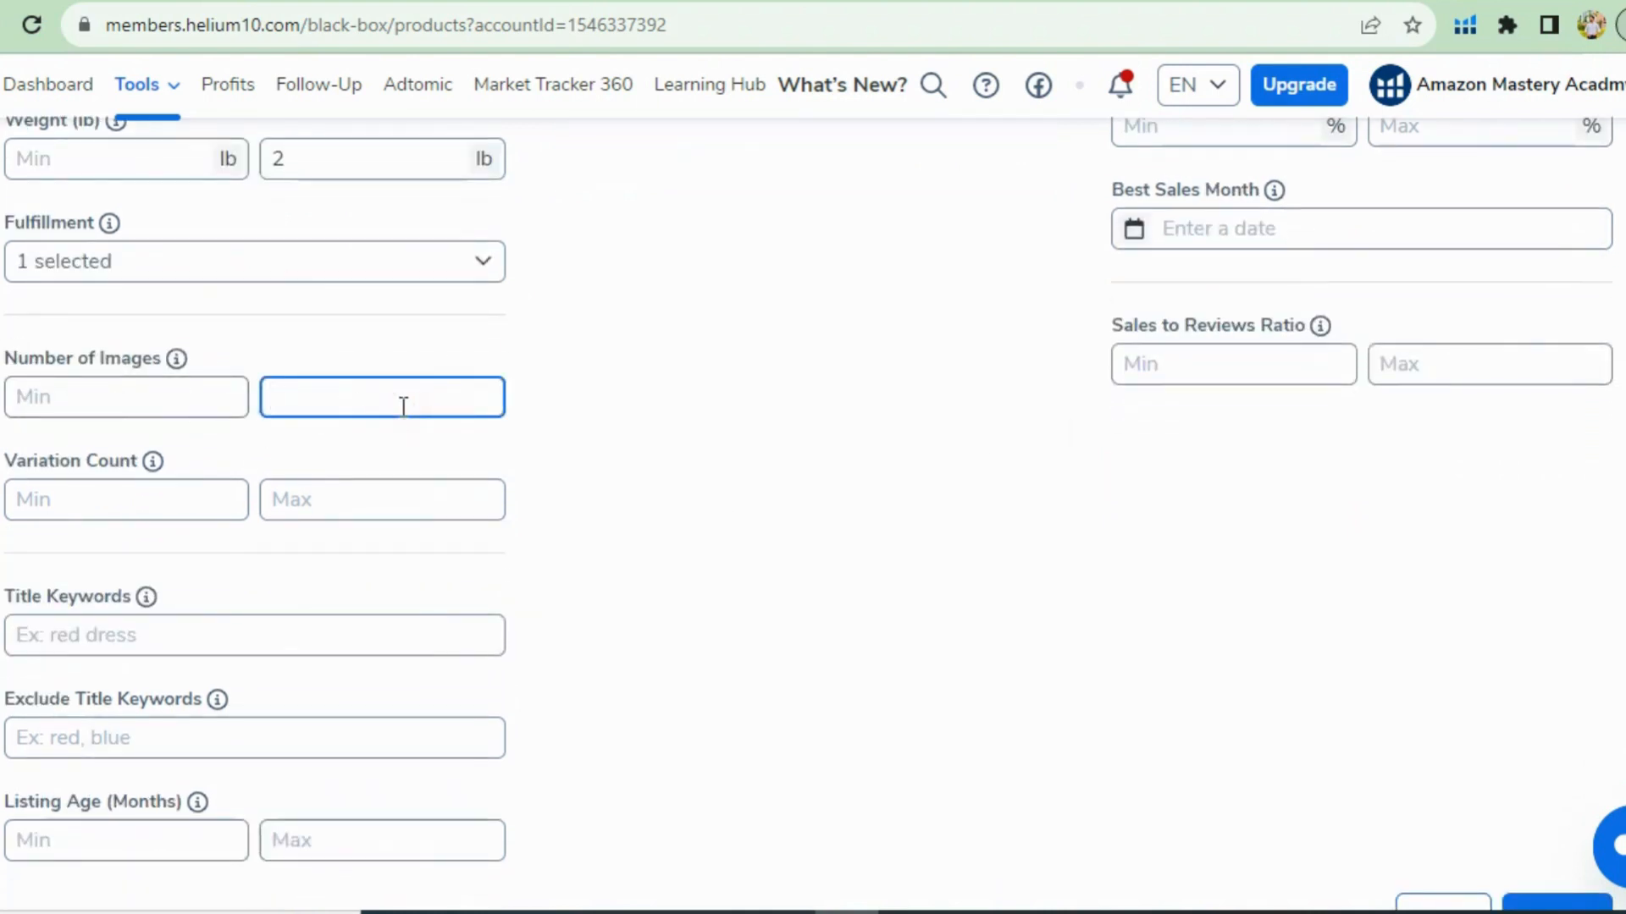
{"action": "type", "text": "9"}
{"action": "left_click", "coordinate": [764, 335]}
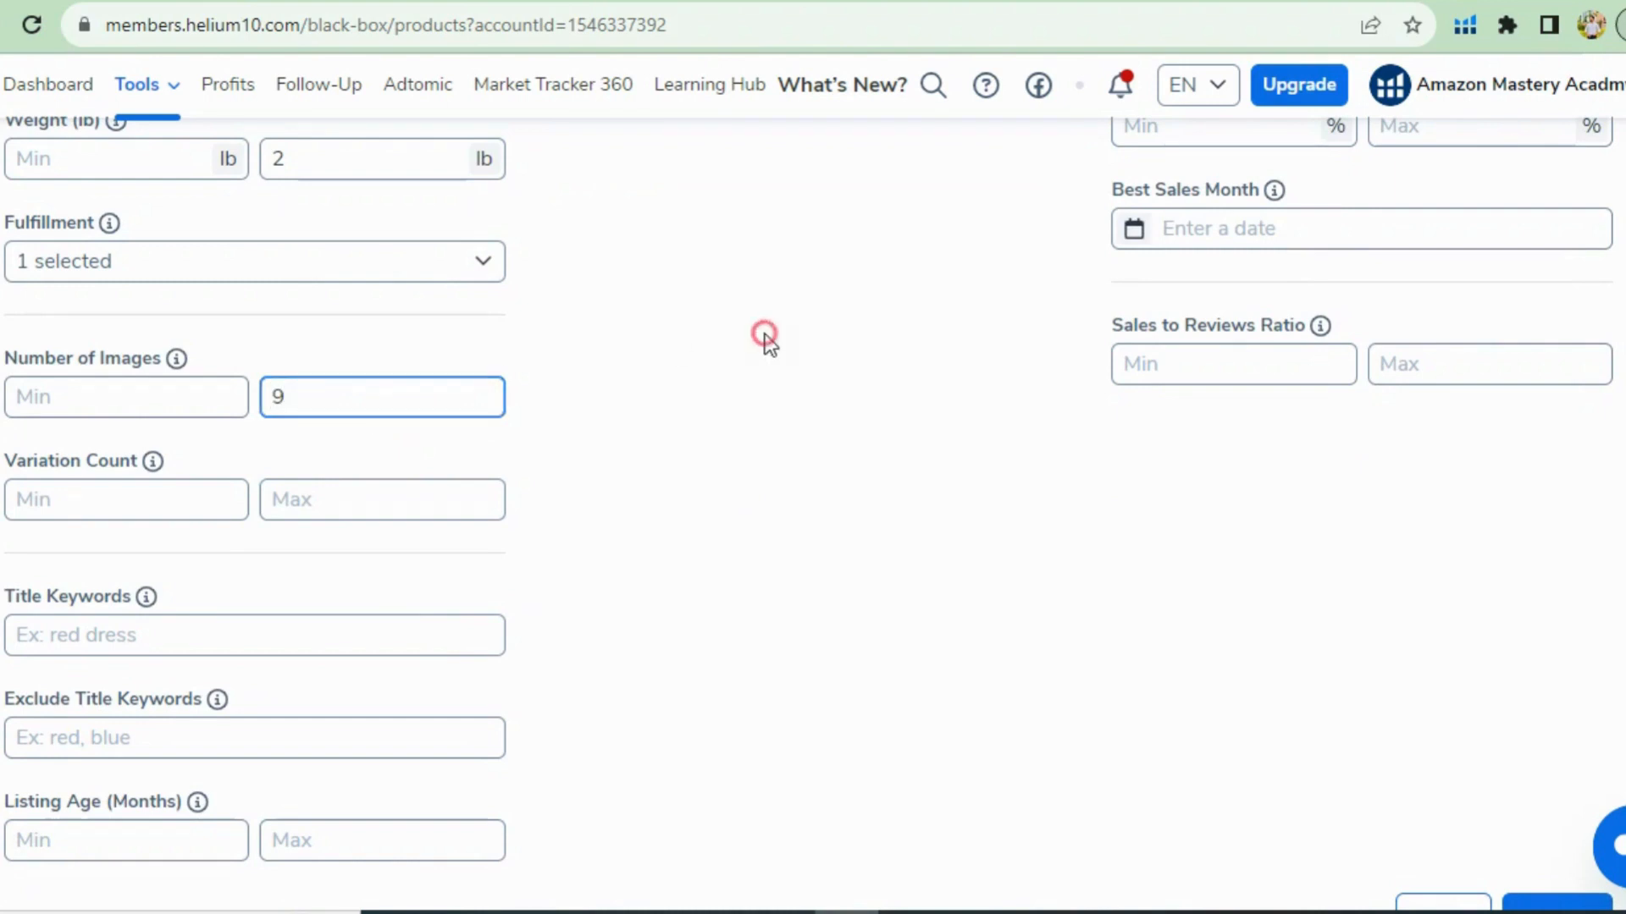
Step: Set the maximum Variation Count to 8, leaving the minimum empty
{"action": "scroll", "coordinate": [598, 512], "scroll_direction": "down", "scroll_amount": 2}
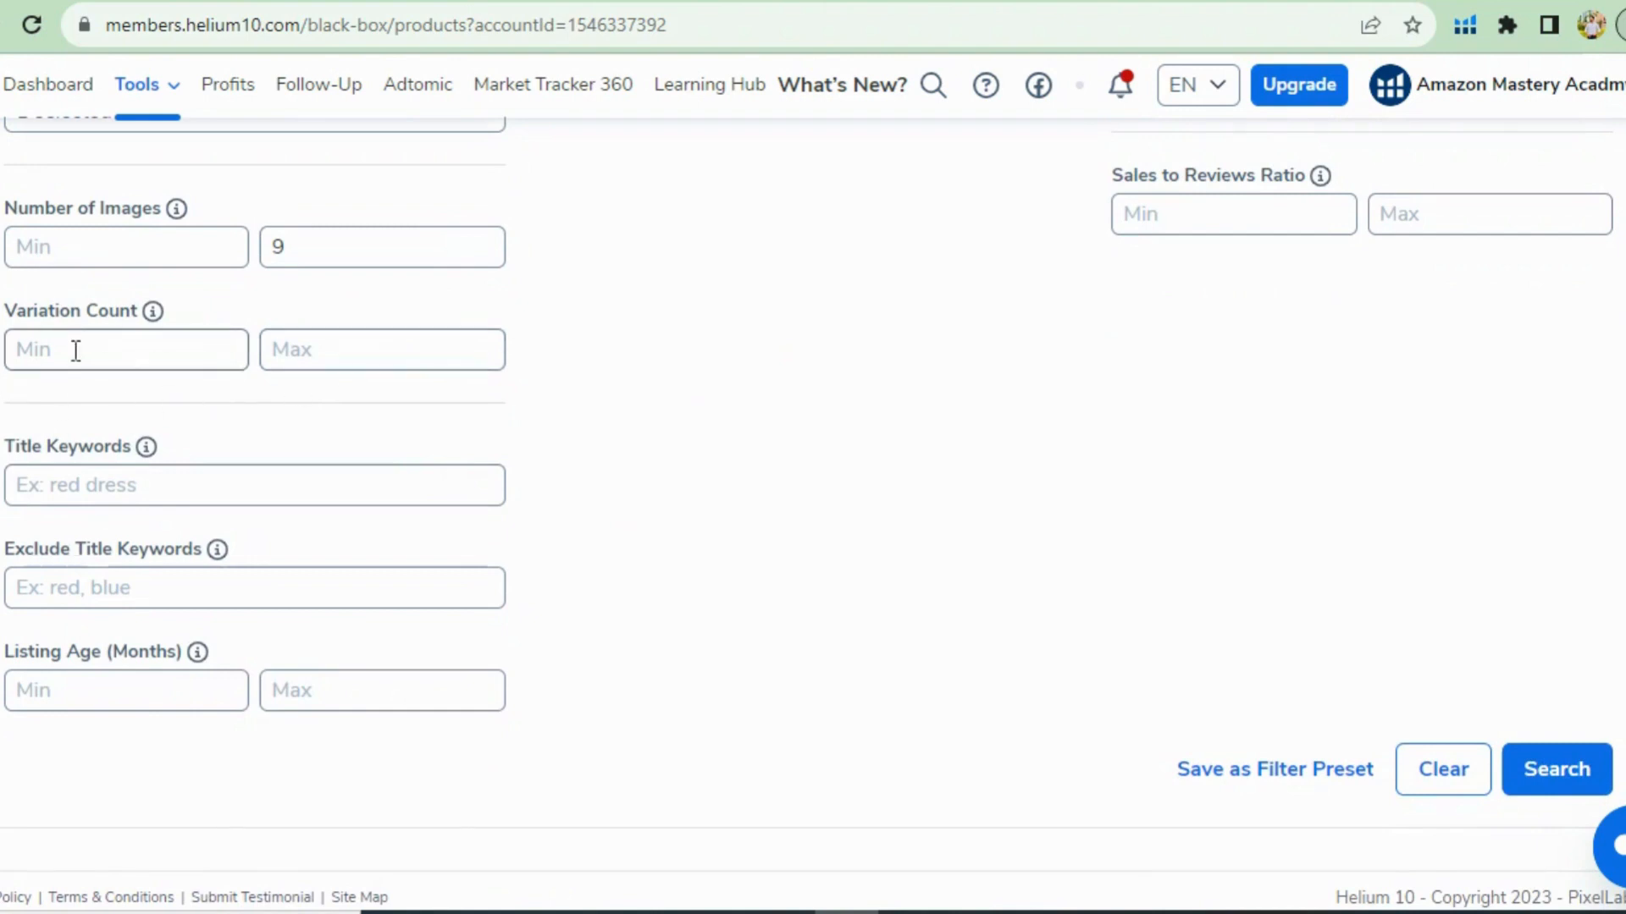
{"action": "left_click", "coordinate": [317, 354]}
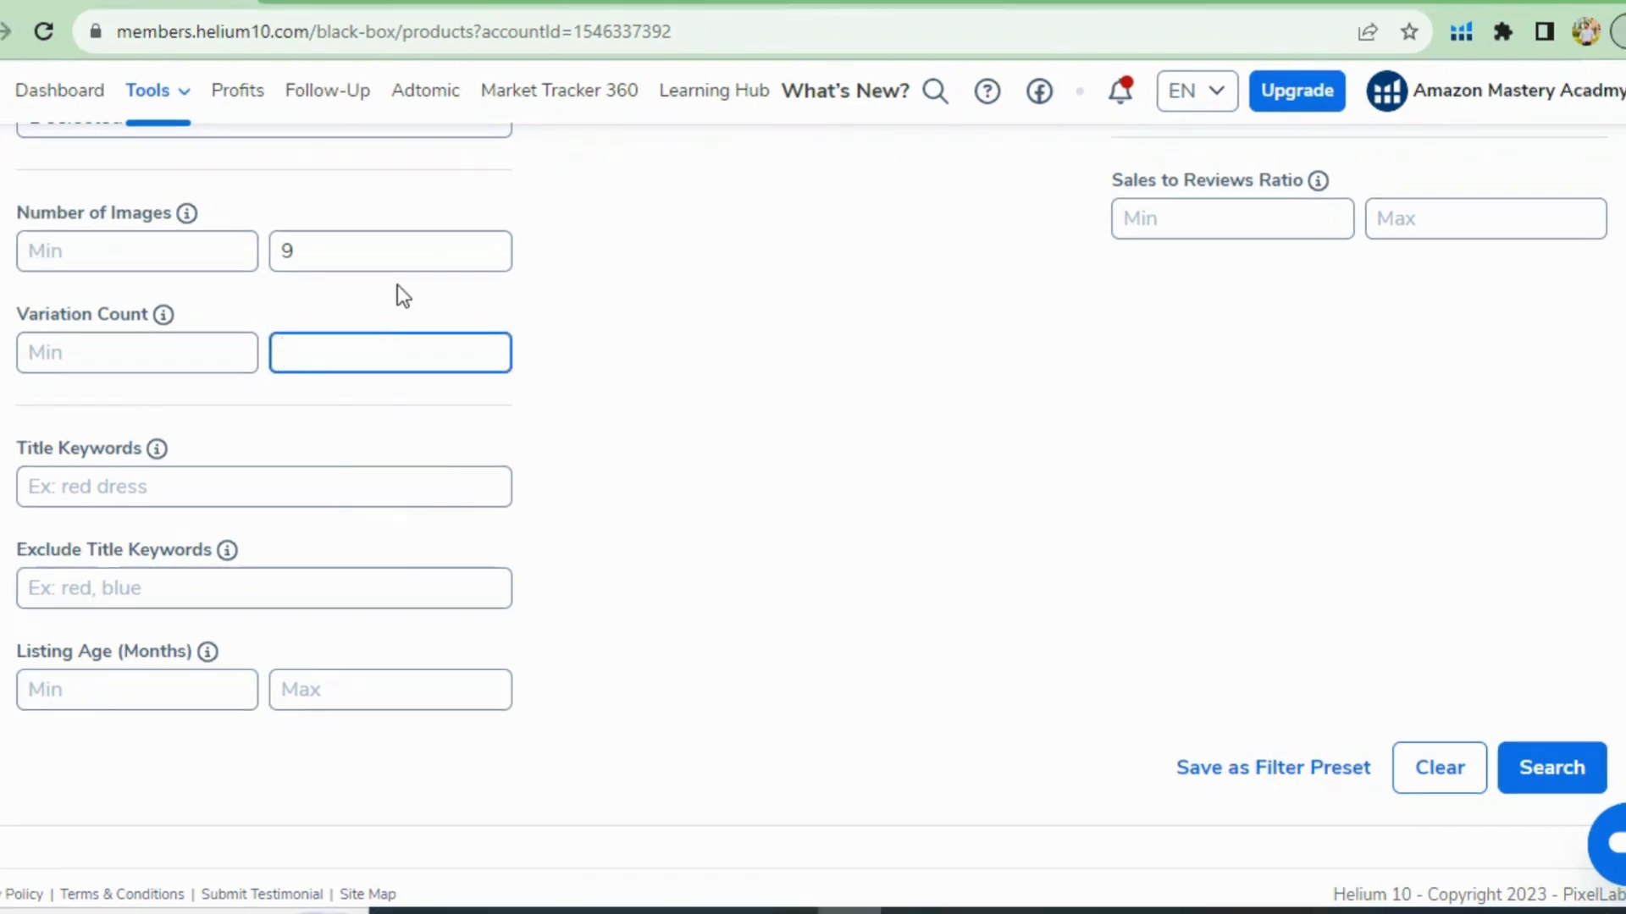
{"action": "left_click", "coordinate": [359, 265]}
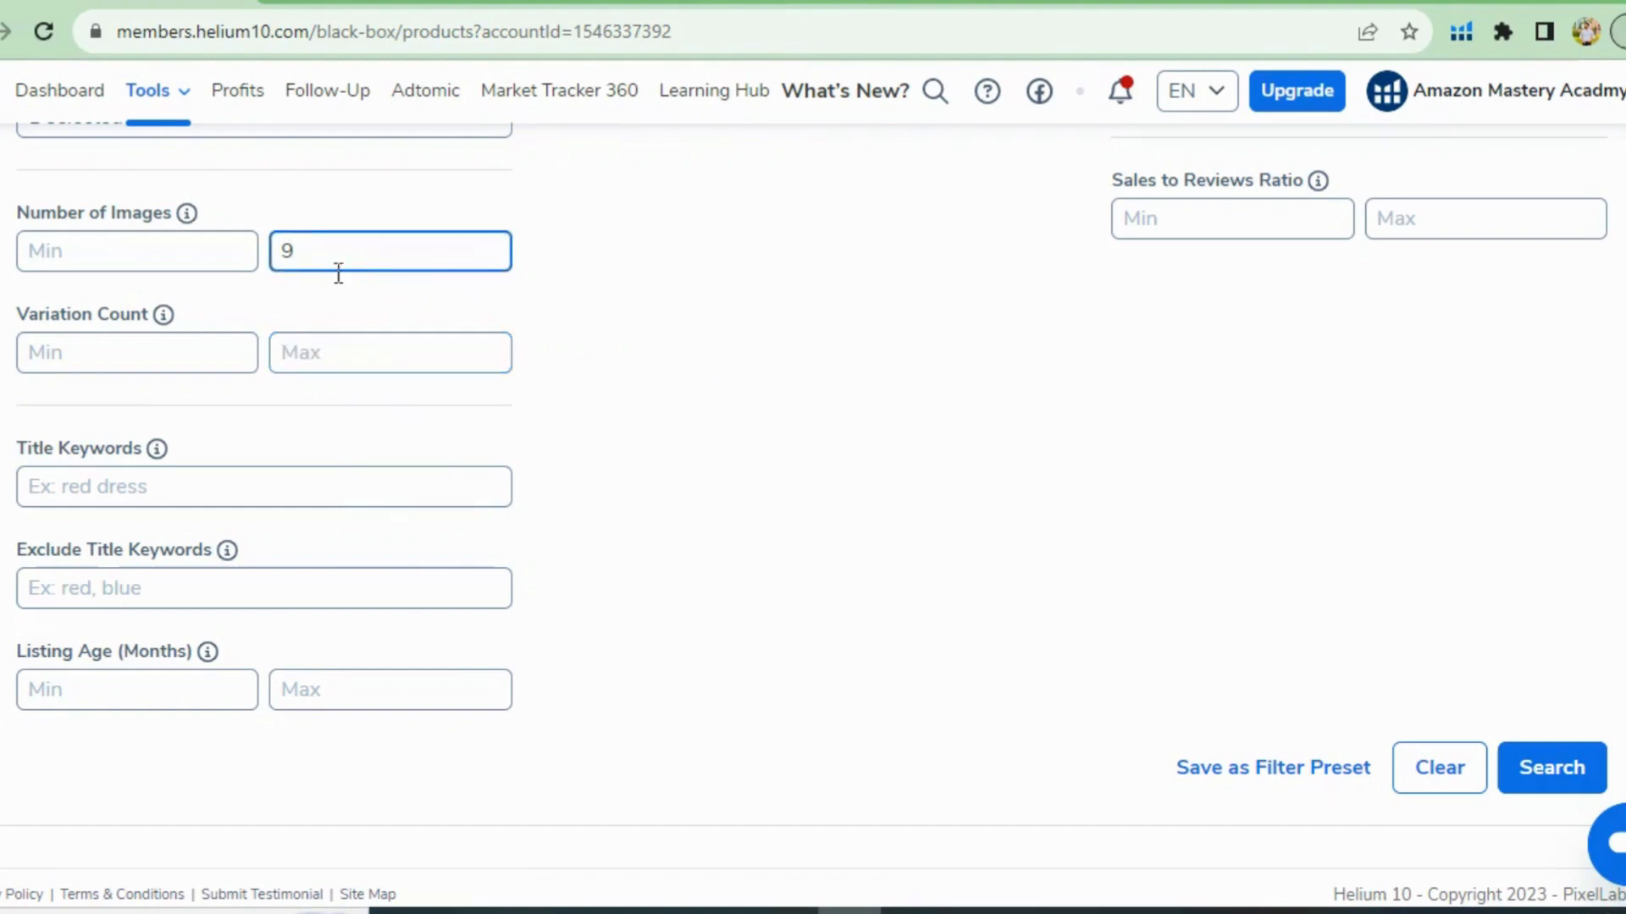
{"action": "left_click", "coordinate": [318, 361]}
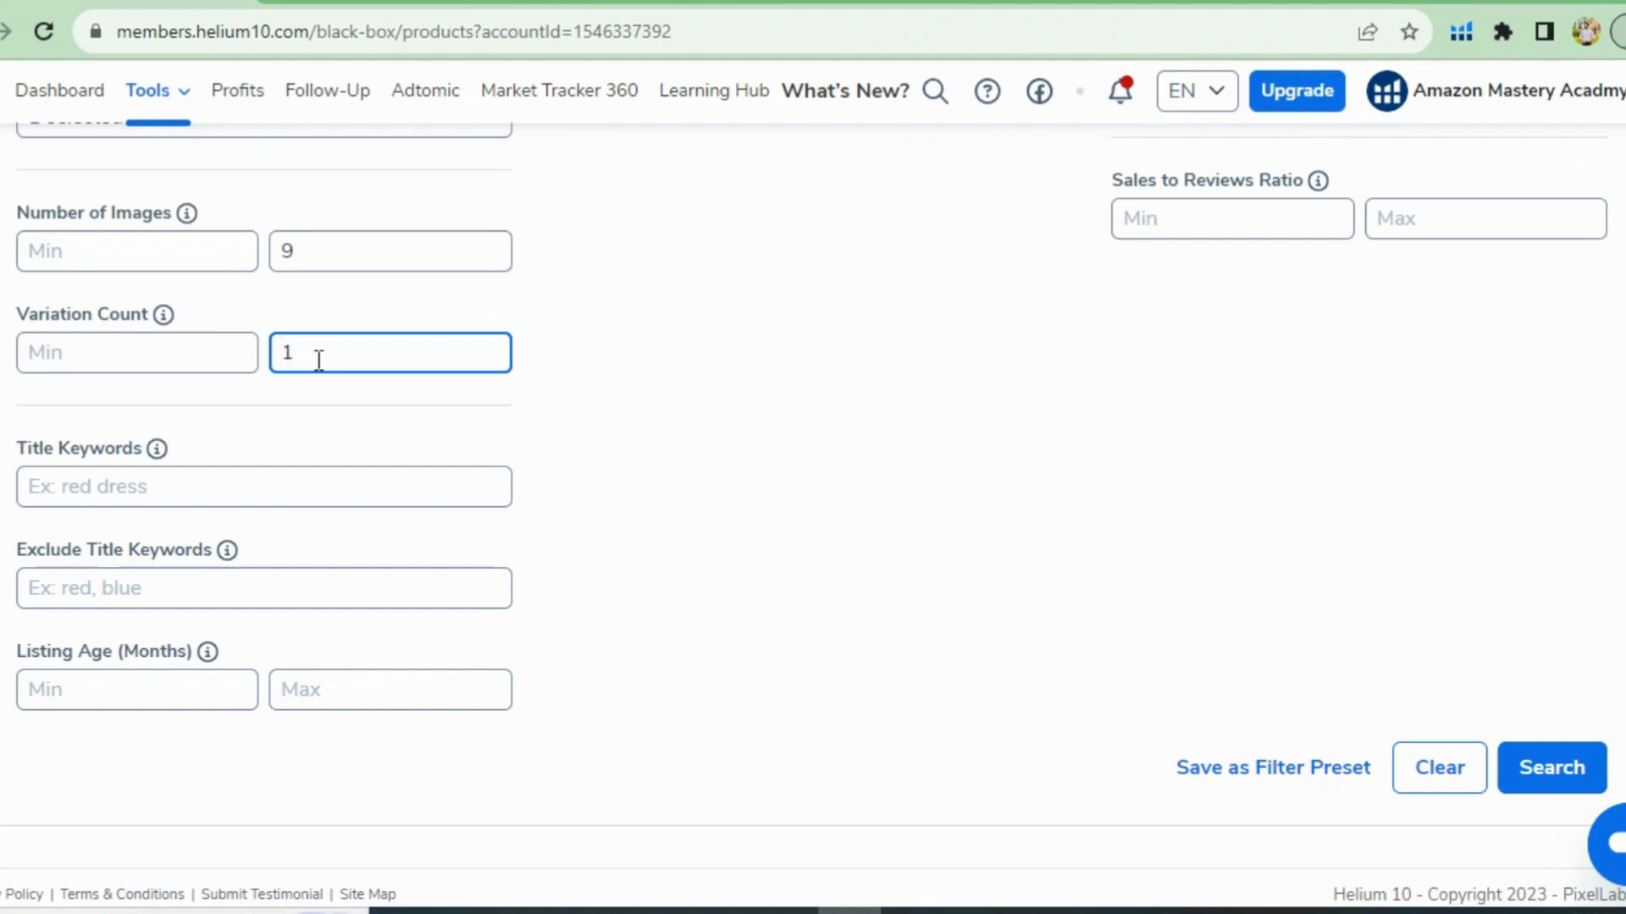
{"action": "key", "text": "BackSpace"}
{"action": "type", "text": "8"}
{"action": "scroll", "coordinate": [320, 361], "scroll_direction": "down", "scroll_amount": 1}
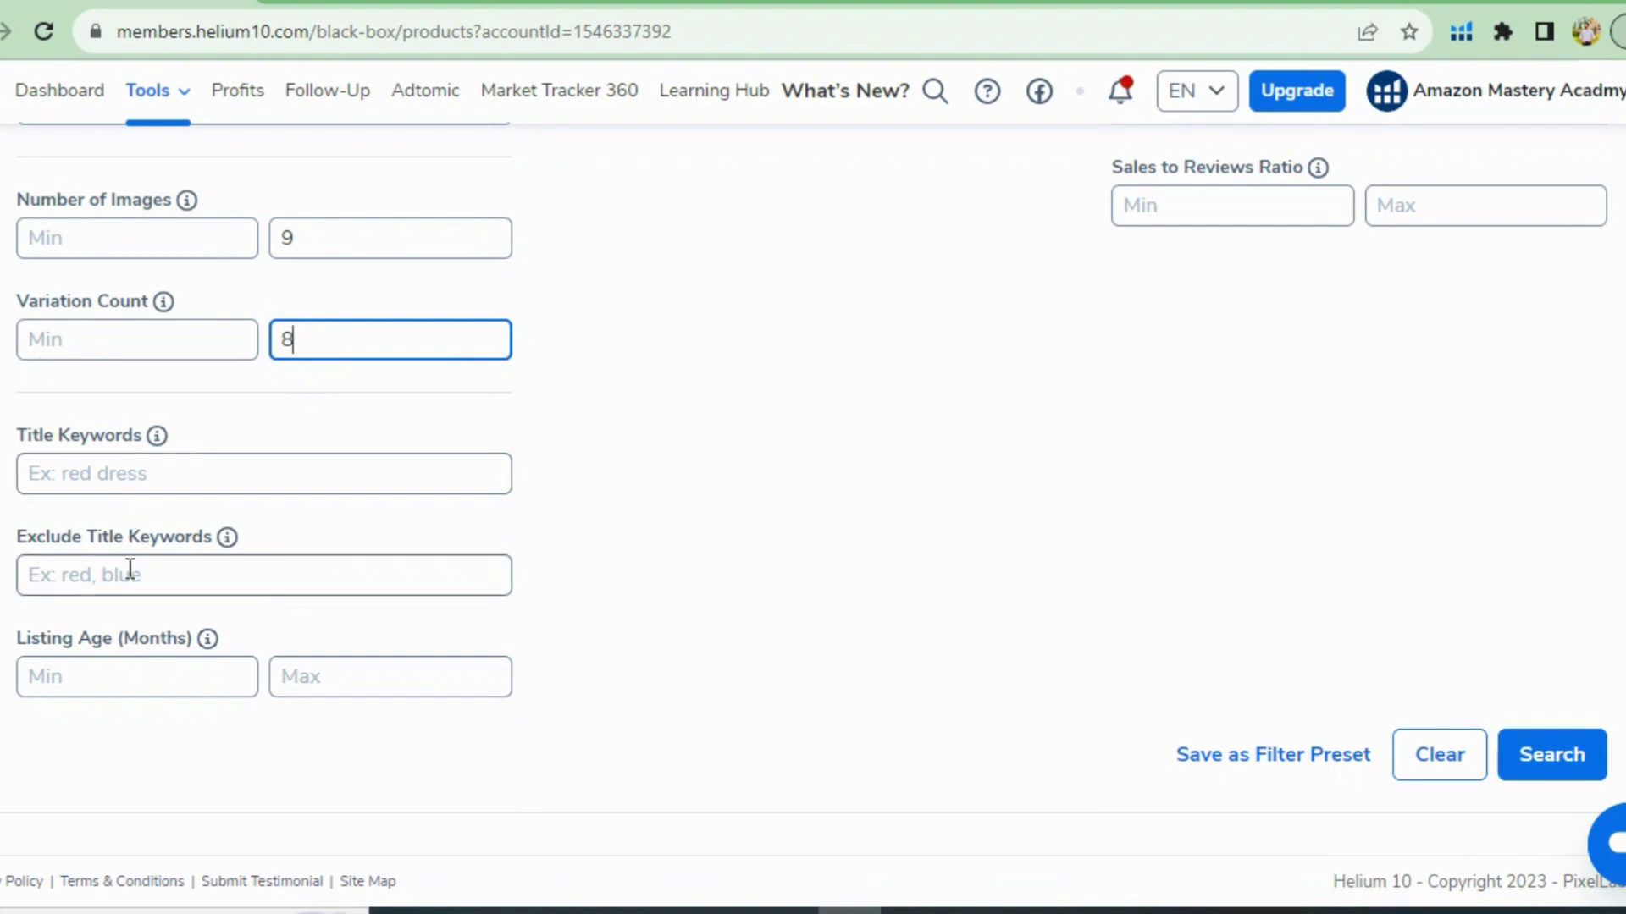
Step: Review the last product filters and run the search with them
{"action": "scroll", "coordinate": [475, 486], "scroll_direction": "up", "scroll_amount": 2}
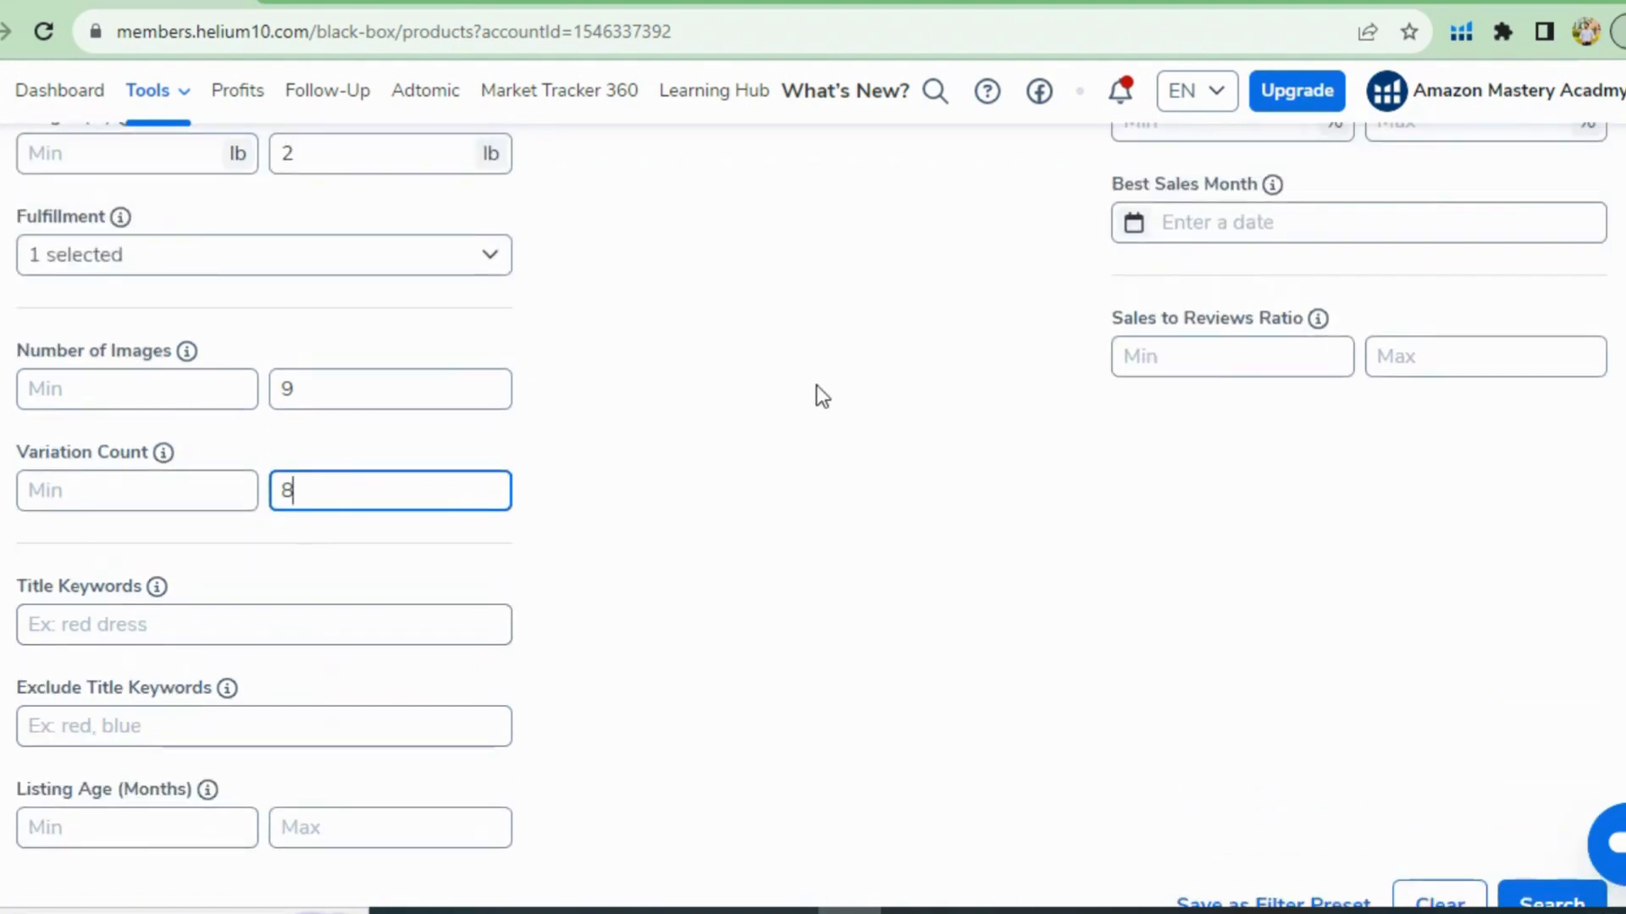
{"action": "scroll", "coordinate": [816, 384], "scroll_direction": "down", "scroll_amount": 2}
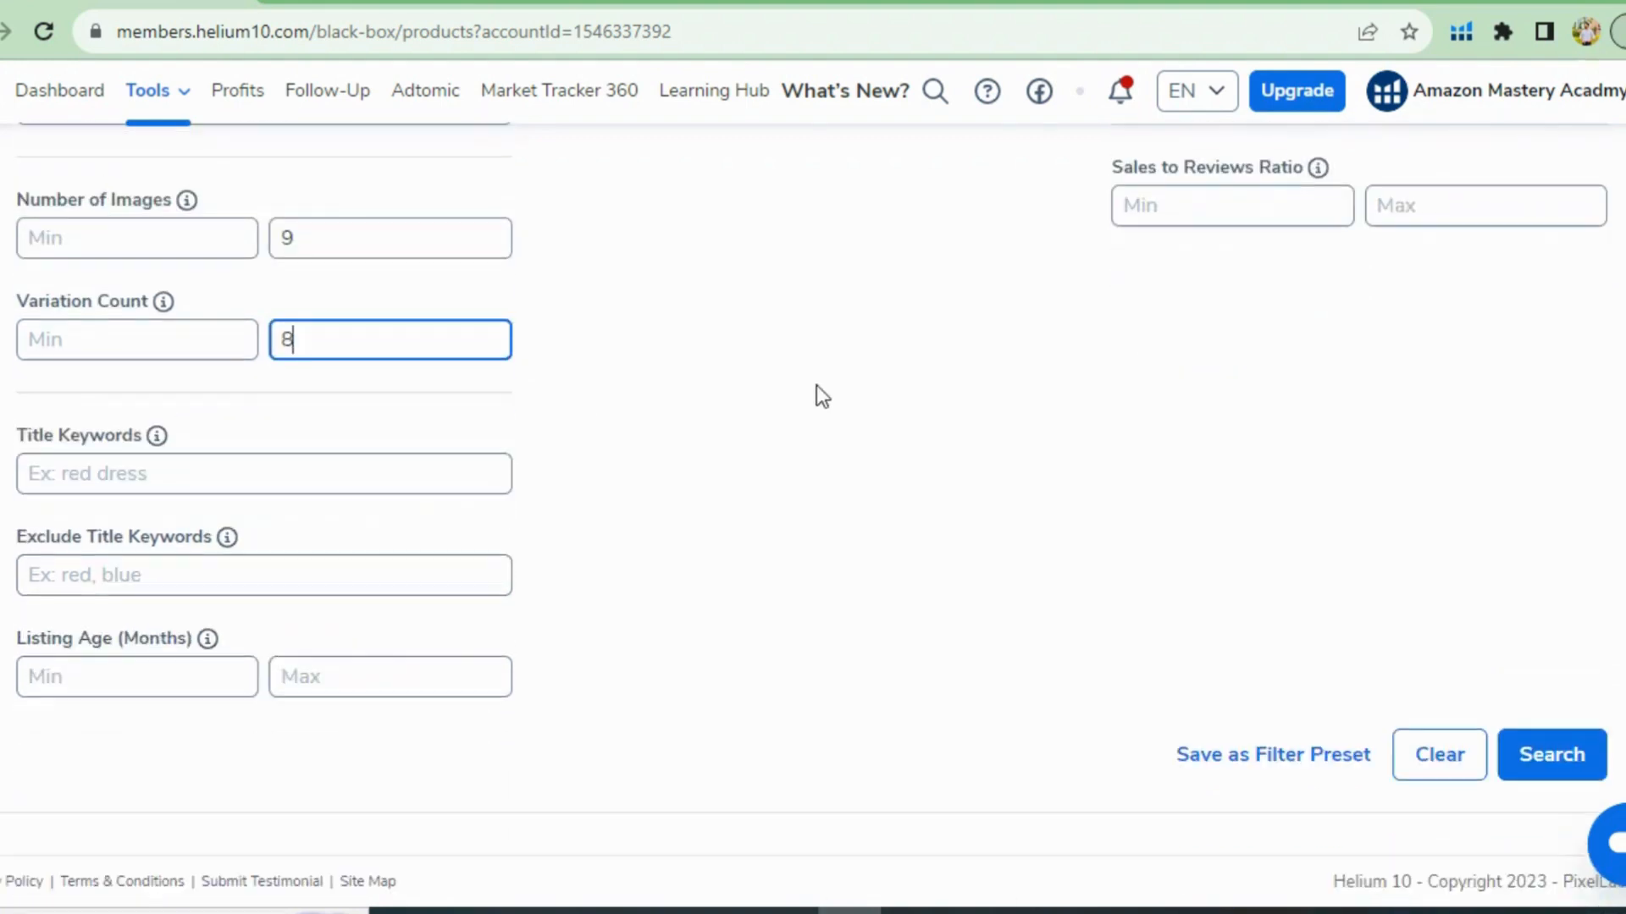
{"action": "left_click", "coordinate": [1557, 751]}
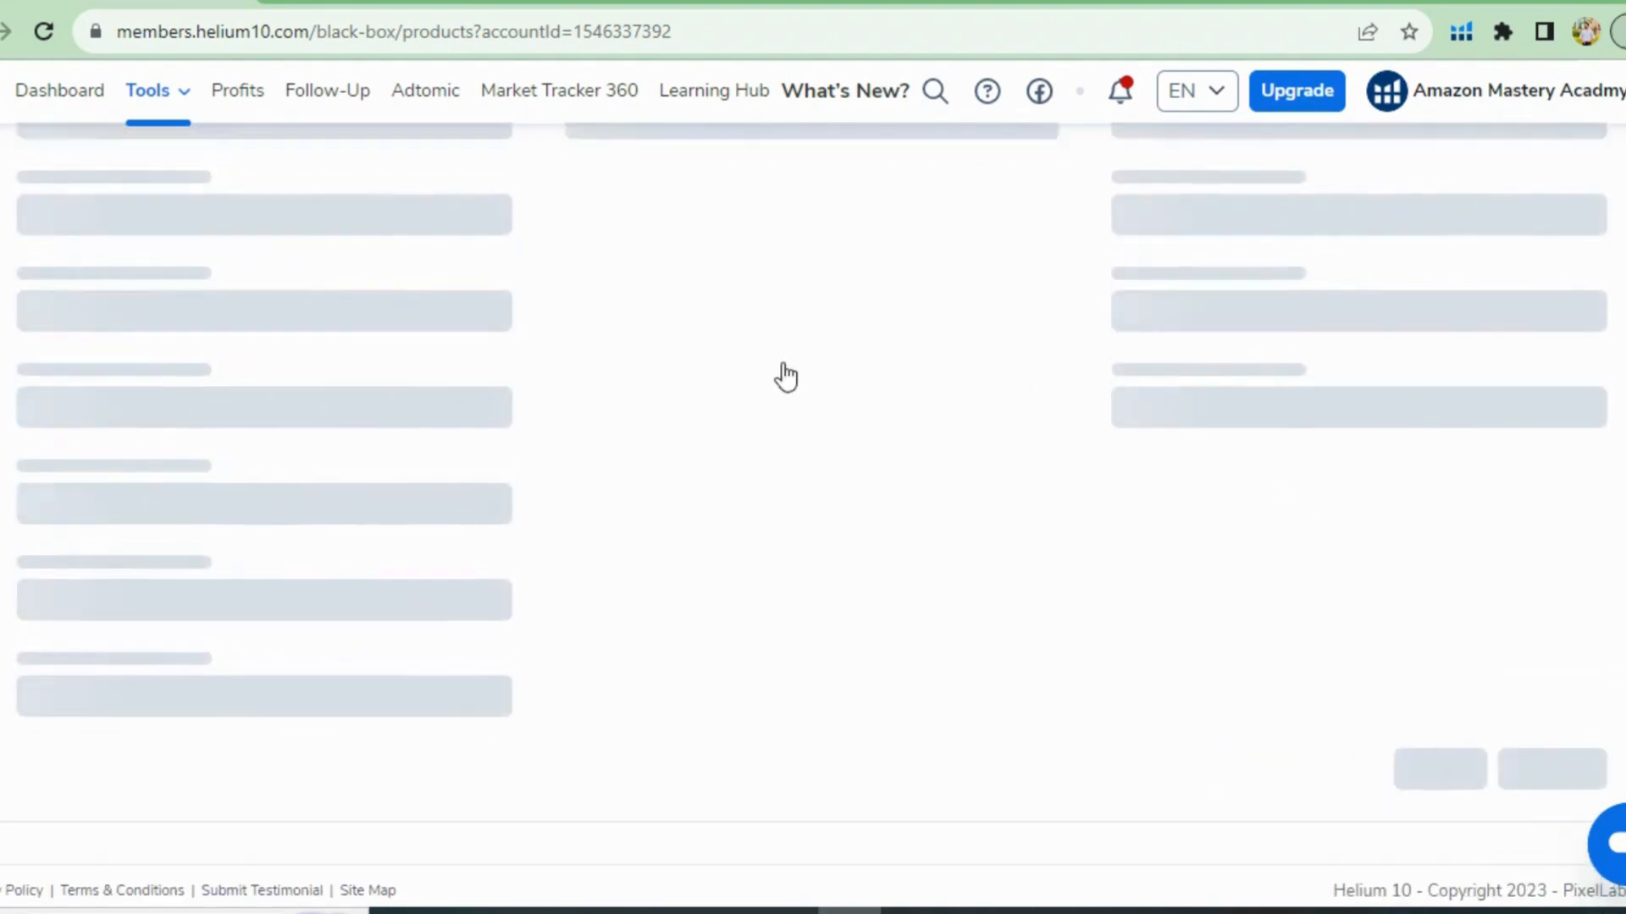